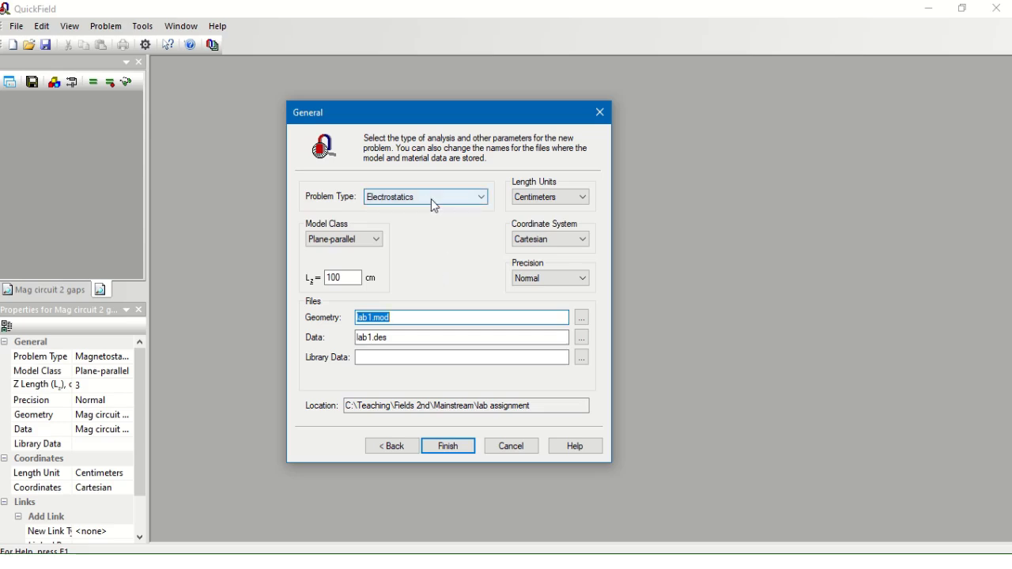
Step: Finish creating the lab1 problem as Magnetostatics with a plane-parallel depth Lz of 3 cm
{"action": "left_click", "coordinate": [433, 199]}
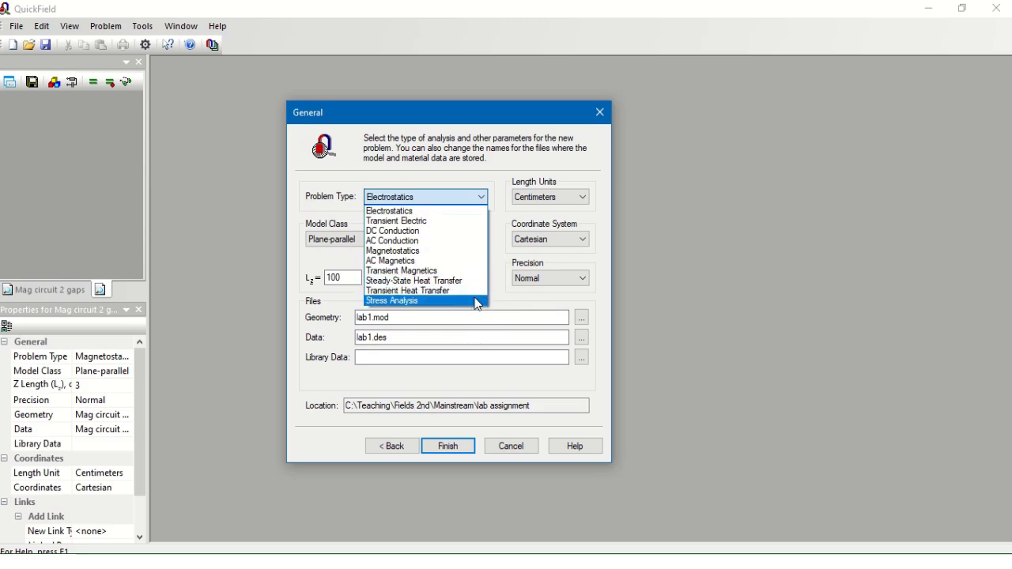
{"action": "left_click", "coordinate": [427, 253]}
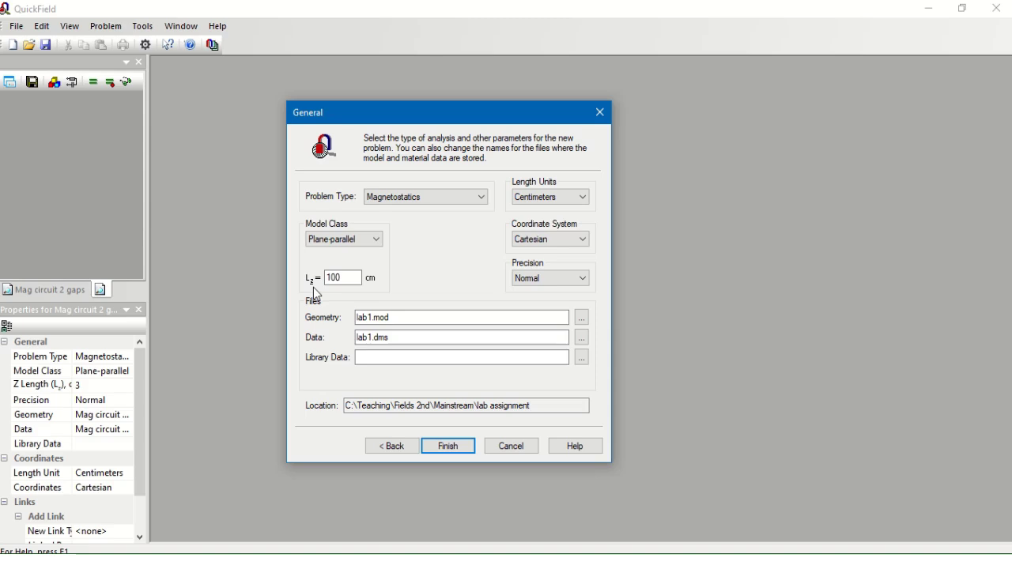
{"action": "left_click", "coordinate": [349, 279]}
{"action": "double_click", "coordinate": [349, 278]}
{"action": "type", "text": "3"}
{"action": "left_click", "coordinate": [450, 448]}
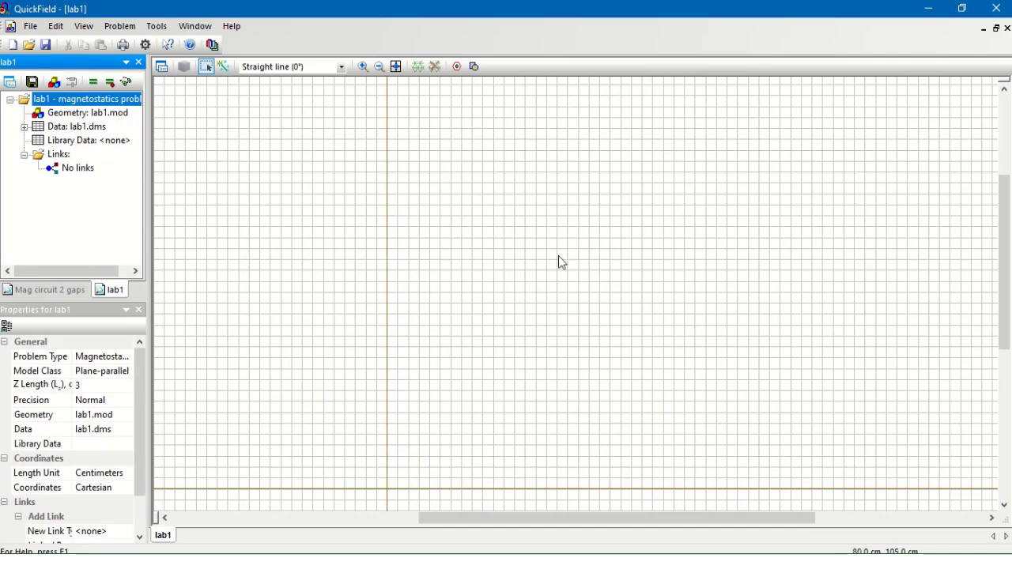
{"action": "left_click_drag", "start_coordinate": [1002, 281], "coordinate": [1001, 312]}
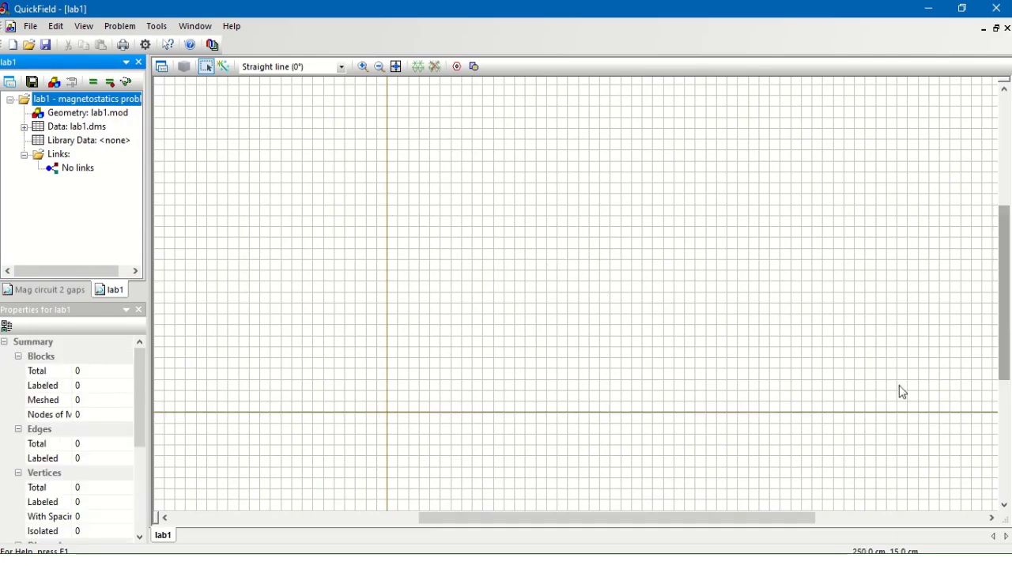
{"action": "left_click_drag", "start_coordinate": [577, 522], "coordinate": [517, 521]}
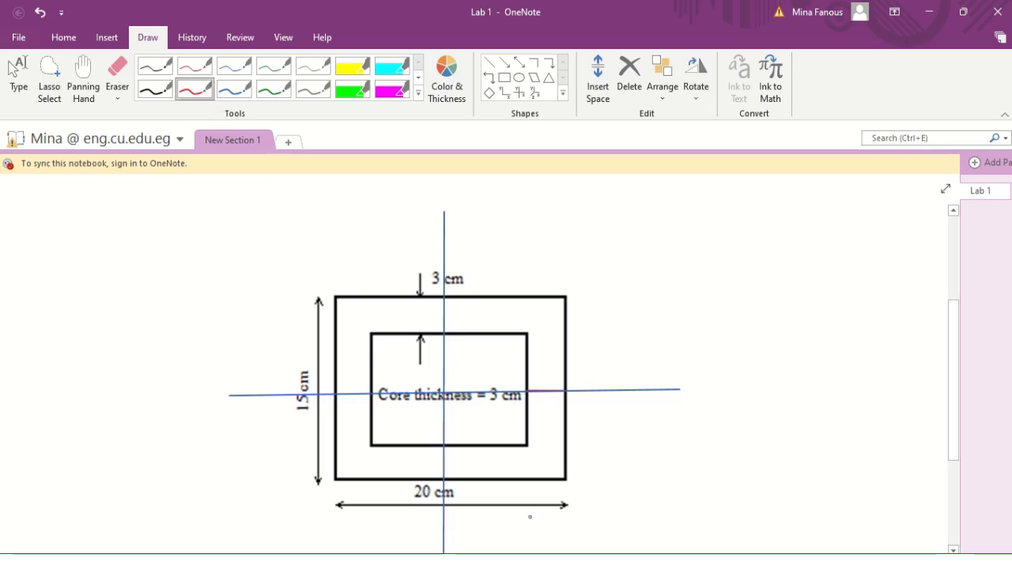
Step: In the OneNote core sketch, write 10 cm under each half of the width and 7.5 beside each half of the height
{"action": "left_click_drag", "start_coordinate": [490, 519], "coordinate": [494, 535]}
{"action": "left_click_drag", "start_coordinate": [506, 524], "coordinate": [509, 532]}
{"action": "left_click_drag", "start_coordinate": [519, 523], "coordinate": [549, 526]}
{"action": "mouse_move", "coordinate": [355, 520]}
{"action": "left_mouse_down"}
{"action": "mouse_move", "coordinate": [356, 535]}
{"action": "mouse_move", "coordinate": [365, 524]}
{"action": "mouse_move", "coordinate": [410, 522]}
{"action": "left_mouse_up"}
{"action": "mouse_move", "coordinate": [584, 436]}
{"action": "left_mouse_down"}
{"action": "mouse_move", "coordinate": [589, 454]}
{"action": "mouse_move", "coordinate": [606, 452]}
{"action": "left_mouse_up"}
{"action": "left_click_drag", "start_coordinate": [608, 436], "coordinate": [618, 434]}
{"action": "mouse_move", "coordinate": [586, 343]}
{"action": "left_mouse_down"}
{"action": "mouse_move", "coordinate": [592, 361]}
{"action": "mouse_move", "coordinate": [603, 355]}
{"action": "left_mouse_up"}
{"action": "mouse_move", "coordinate": [613, 343]}
{"action": "left_mouse_down"}
{"action": "mouse_move", "coordinate": [609, 358]}
{"action": "mouse_move", "coordinate": [621, 339]}
{"action": "left_mouse_up"}
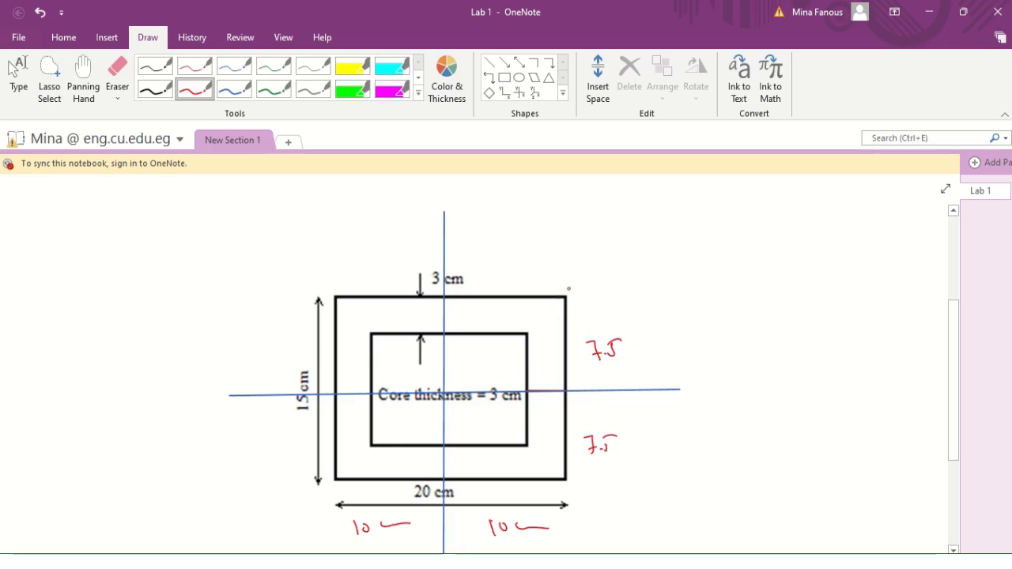
Step: Mark the core's upper-right outer corner in red ink and label it with the coordinates (10, 7.5)
{"action": "left_click", "coordinate": [566, 297]}
{"action": "left_click_drag", "start_coordinate": [585, 262], "coordinate": [586, 275]}
{"action": "left_click_drag", "start_coordinate": [591, 265], "coordinate": [606, 276]}
{"action": "left_click_drag", "start_coordinate": [613, 267], "coordinate": [643, 253]}
{"action": "left_click", "coordinate": [635, 266]}
{"action": "left_click_drag", "start_coordinate": [643, 252], "coordinate": [654, 251]}
{"action": "left_click_drag", "start_coordinate": [583, 261], "coordinate": [584, 278]}
{"action": "left_click_drag", "start_coordinate": [659, 238], "coordinate": [659, 273]}
Step: Label the core's lower-right outer corner with the handwritten coordinates (10, -7.5)
{"action": "left_click_drag", "start_coordinate": [598, 479], "coordinate": [602, 494]}
{"action": "mouse_move", "coordinate": [608, 487]}
{"action": "left_mouse_down"}
{"action": "mouse_move", "coordinate": [616, 476]}
{"action": "mouse_move", "coordinate": [624, 487]}
{"action": "left_mouse_up"}
{"action": "mouse_move", "coordinate": [633, 477]}
{"action": "left_mouse_down"}
{"action": "mouse_move", "coordinate": [669, 476]}
{"action": "mouse_move", "coordinate": [682, 455]}
{"action": "left_mouse_up"}
{"action": "left_click", "coordinate": [661, 474]}
{"action": "left_click_drag", "start_coordinate": [686, 449], "coordinate": [687, 478]}
{"action": "left_click_drag", "start_coordinate": [595, 476], "coordinate": [593, 501]}
Step: Label the core's upper-left outer corner with the handwritten coordinates (-10, 7.5)
{"action": "left_click_drag", "start_coordinate": [251, 277], "coordinate": [271, 274]}
{"action": "left_click_drag", "start_coordinate": [278, 263], "coordinate": [287, 269]}
{"action": "mouse_move", "coordinate": [293, 255]}
{"action": "left_mouse_down"}
{"action": "mouse_move", "coordinate": [303, 268]}
{"action": "mouse_move", "coordinate": [319, 261]}
{"action": "left_mouse_up"}
{"action": "left_click", "coordinate": [307, 267]}
{"action": "left_click_drag", "start_coordinate": [317, 250], "coordinate": [326, 243]}
{"action": "left_click_drag", "start_coordinate": [330, 240], "coordinate": [330, 270]}
{"action": "left_click_drag", "start_coordinate": [247, 270], "coordinate": [262, 307]}
Step: Mark the core's lower-left outer corner and label it with the handwritten coordinates (-10, -7.5)
{"action": "left_click", "coordinate": [337, 480]}
{"action": "left_click_drag", "start_coordinate": [195, 487], "coordinate": [215, 483]}
{"action": "left_click_drag", "start_coordinate": [221, 473], "coordinate": [234, 490]}
{"action": "mouse_move", "coordinate": [241, 474]}
{"action": "left_mouse_down"}
{"action": "mouse_move", "coordinate": [255, 476]}
{"action": "mouse_move", "coordinate": [275, 446]}
{"action": "mouse_move", "coordinate": [271, 482]}
{"action": "left_mouse_up"}
{"action": "left_click", "coordinate": [268, 466]}
{"action": "left_click", "coordinate": [305, 427]}
{"action": "mouse_move", "coordinate": [187, 483]}
{"action": "left_mouse_down"}
{"action": "mouse_move", "coordinate": [182, 492]}
{"action": "mouse_move", "coordinate": [219, 509]}
{"action": "left_mouse_up"}
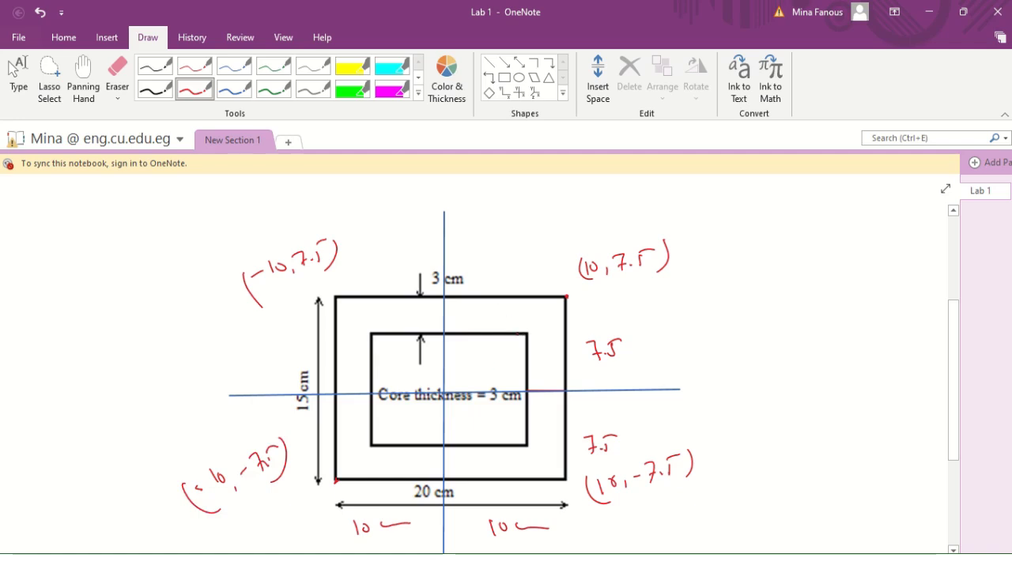
Step: Mark the upper-right corner of the core's inner window and label it (7, 4.5), leaving ink mode
{"action": "left_click_drag", "start_coordinate": [528, 334], "coordinate": [522, 341]}
{"action": "left_click_drag", "start_coordinate": [495, 314], "coordinate": [492, 328]}
{"action": "left_click_drag", "start_coordinate": [498, 316], "coordinate": [509, 329]}
{"action": "left_click_drag", "start_coordinate": [519, 309], "coordinate": [520, 325]}
{"action": "left_click_drag", "start_coordinate": [526, 313], "coordinate": [528, 327]}
{"action": "left_click_drag", "start_coordinate": [540, 308], "coordinate": [537, 328]}
{"action": "key", "text": "Escape"}
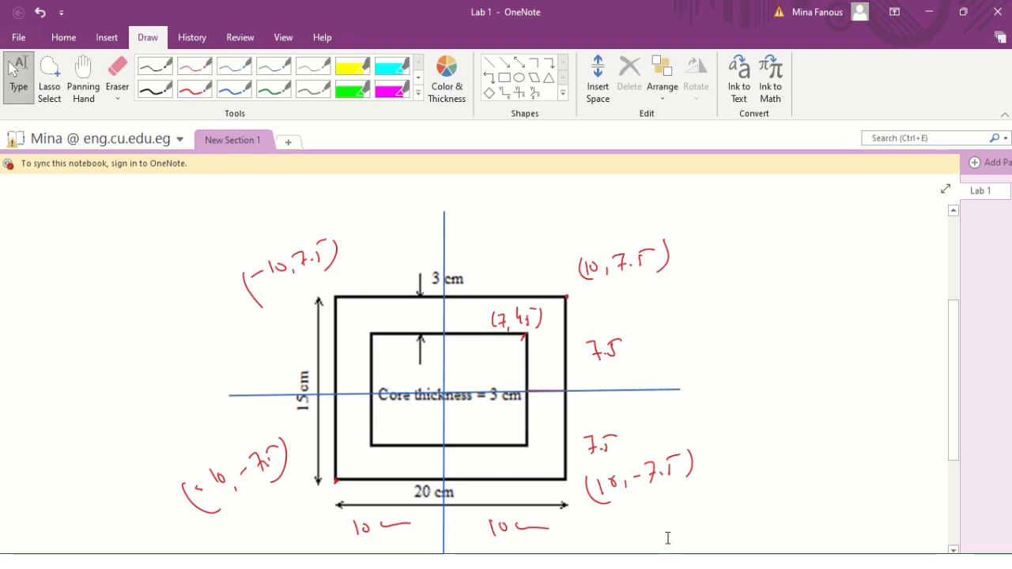
Step: Switch to QuickField and add a geometry vertex at x = 10 cm, y = 7.5 cm
{"action": "left_click", "coordinate": [670, 562]}
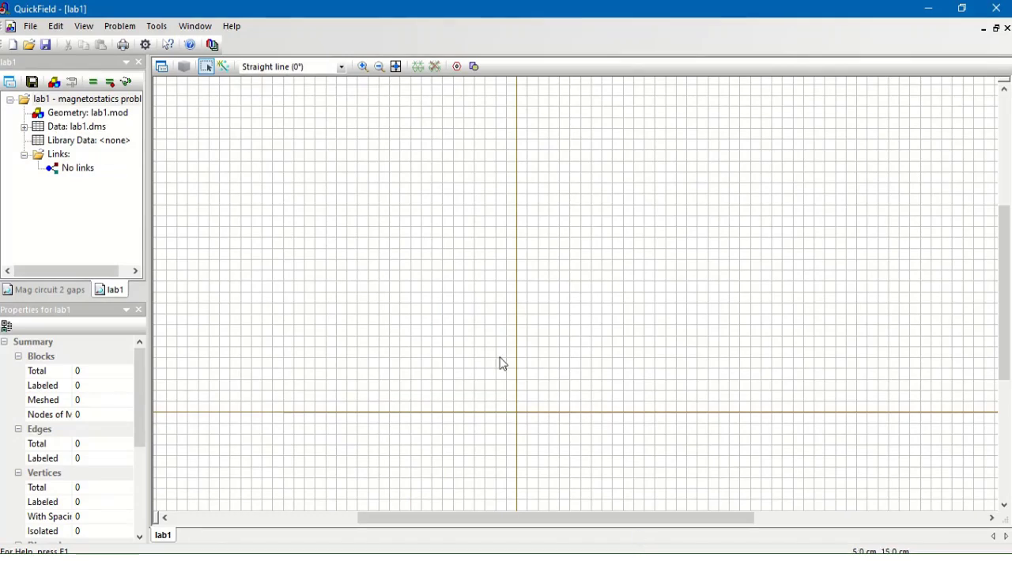
{"action": "left_click", "coordinate": [224, 68]}
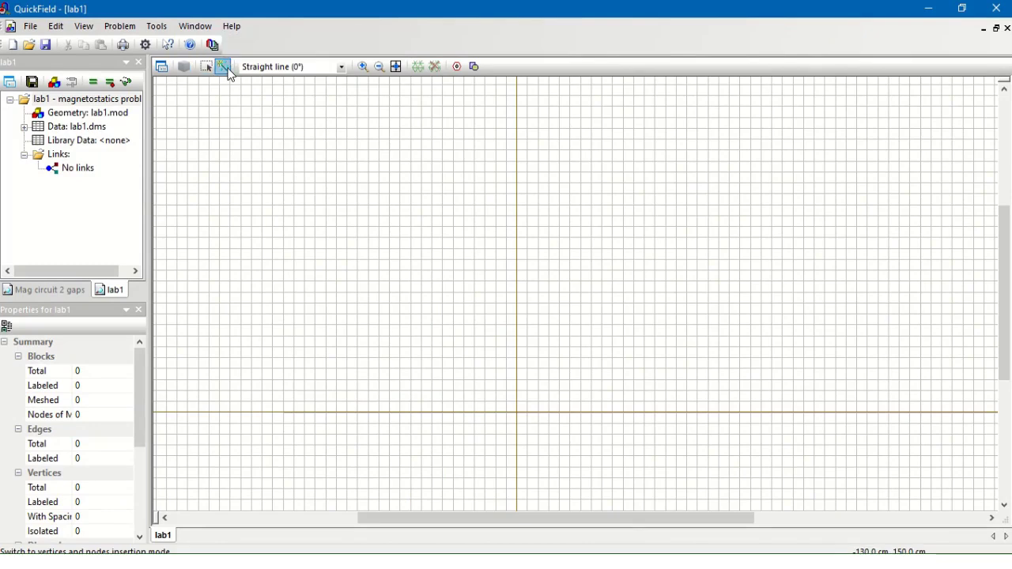
{"action": "right_click", "coordinate": [339, 241]}
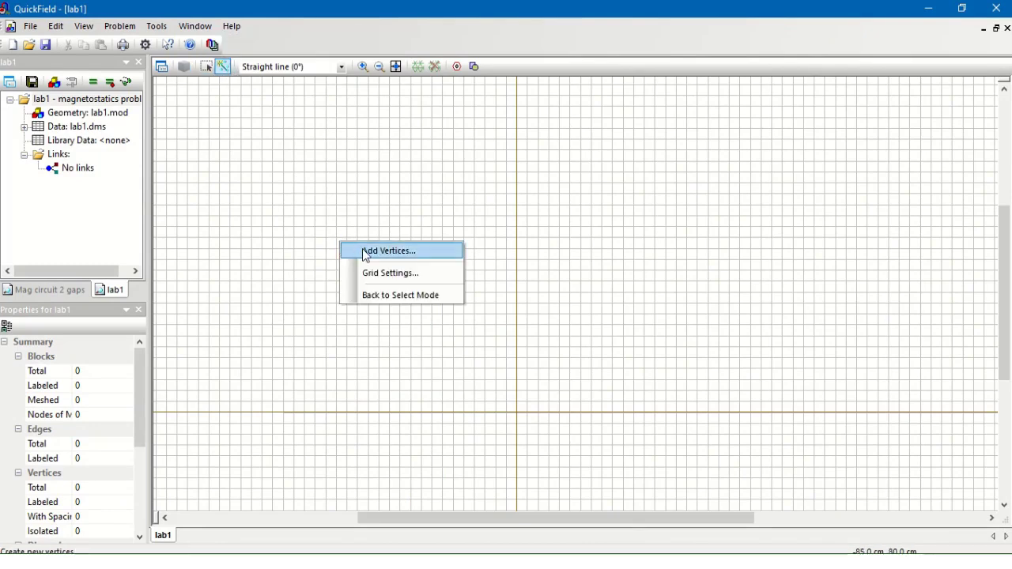
{"action": "left_click", "coordinate": [364, 250]}
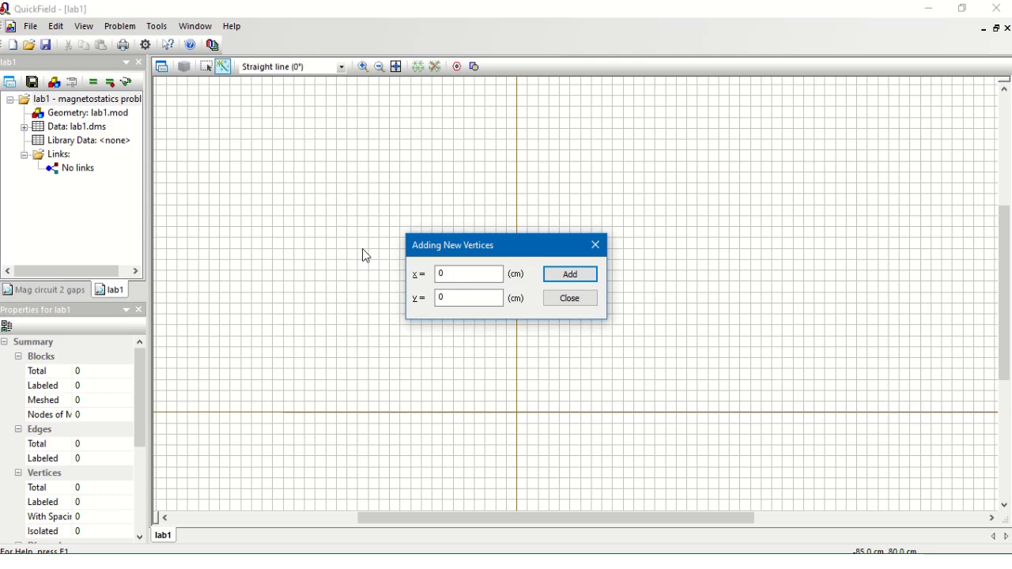
{"action": "left_click_drag", "start_coordinate": [436, 273], "coordinate": [486, 278]}
{"action": "type", "text": "10"}
{"action": "key", "text": "Tab"}
{"action": "type", "text": "7"}
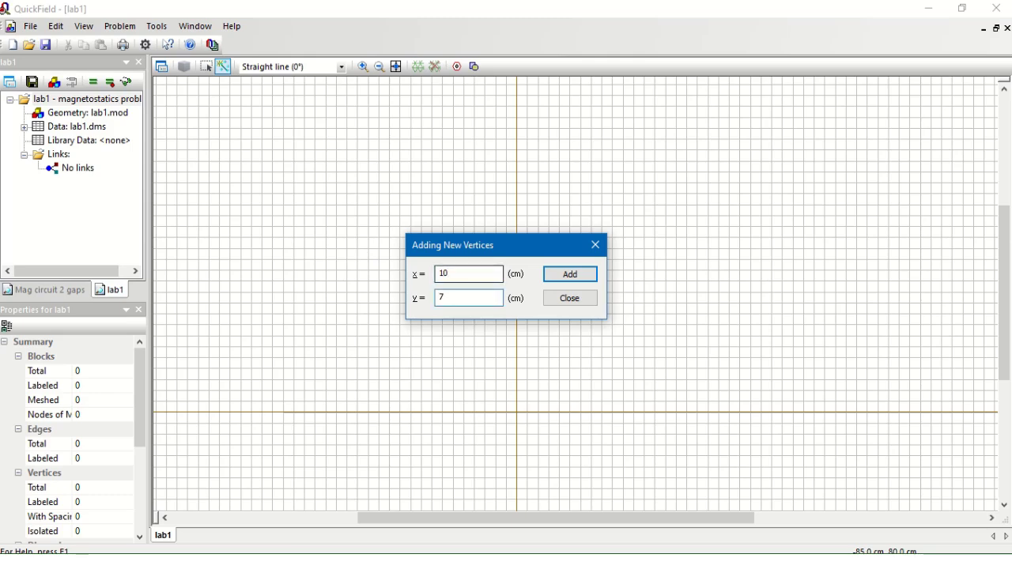
{"action": "type", "text": ".5"}
{"action": "key", "text": "Return"}
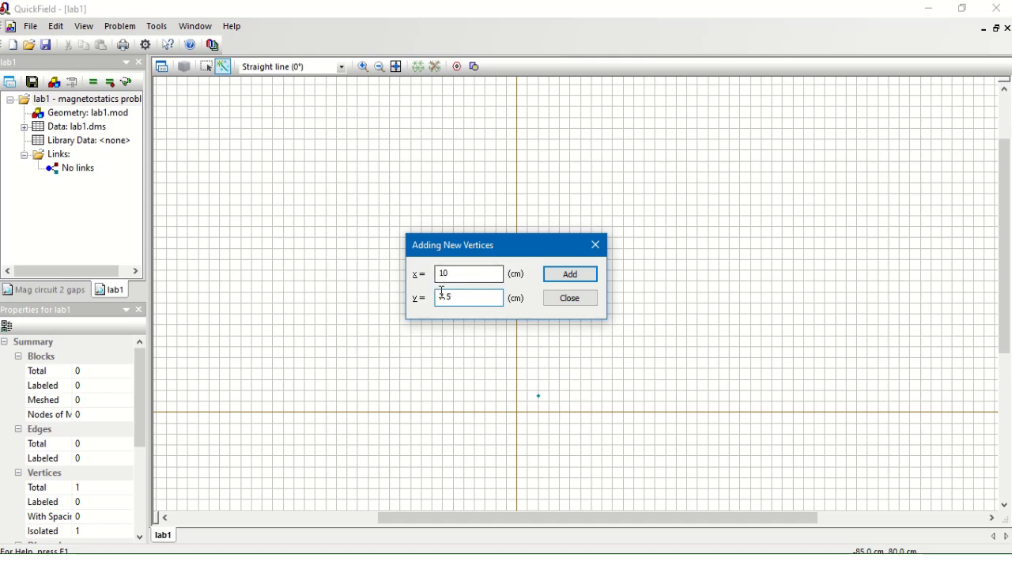
Step: Add the remaining three outer core vertices at (10, -7.5), (-10, -7.5) and (-10, 7.5) cm
{"action": "key", "text": "Home"}
{"action": "type", "text": "-"}
{"action": "left_click", "coordinate": [570, 276]}
{"action": "key", "text": "shift+Tab"}
{"action": "key", "text": "Home"}
{"action": "type", "text": "-"}
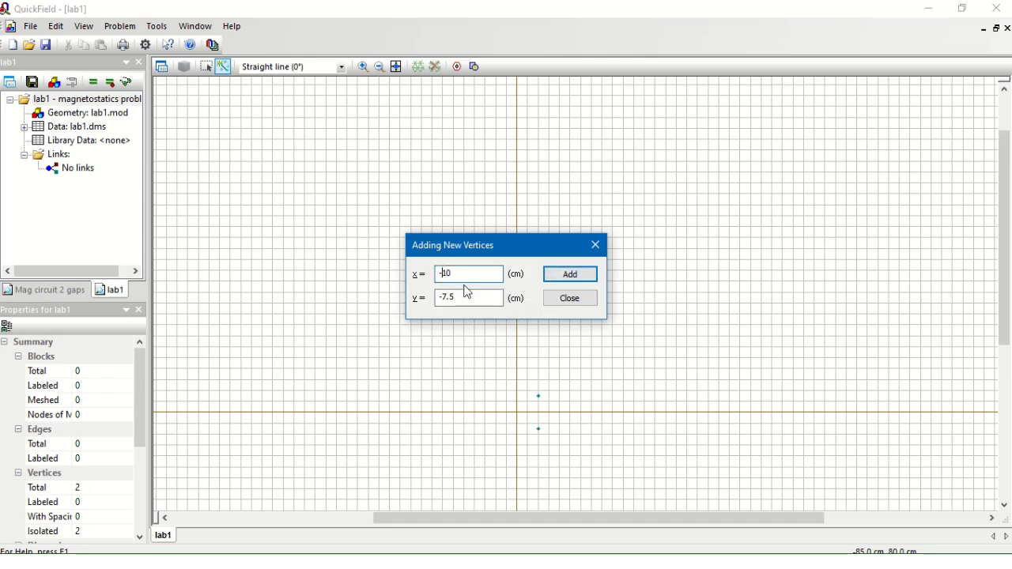
{"action": "left_click", "coordinate": [553, 281]}
{"action": "left_click", "coordinate": [440, 297]}
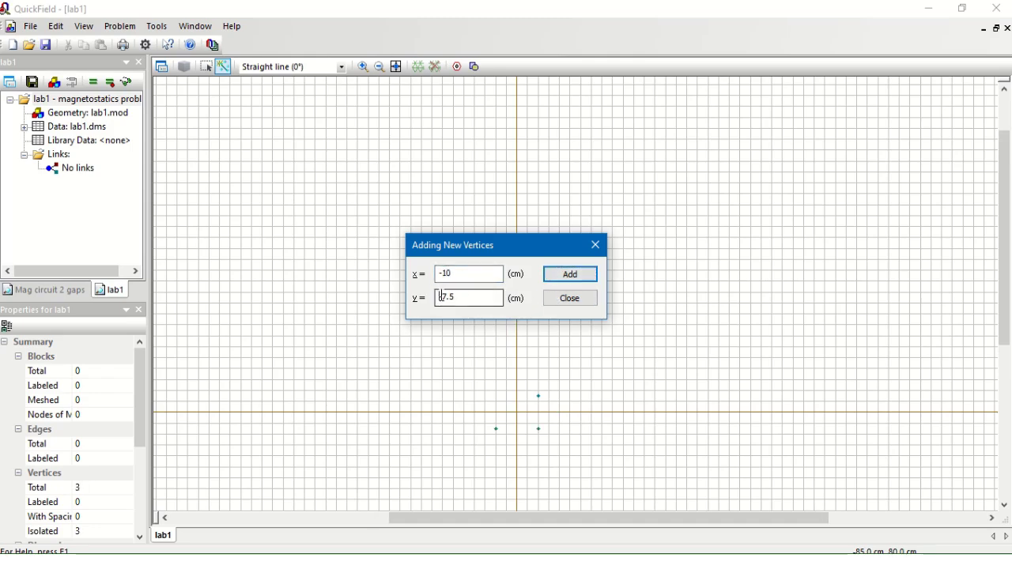
{"action": "key", "text": "Delete"}
{"action": "left_click", "coordinate": [569, 274]}
Step: Add the first vertex of the core's inner window at x = 7 cm, y = 4.5 cm
{"action": "left_click_drag", "start_coordinate": [437, 274], "coordinate": [448, 276]}
{"action": "type", "text": "7"}
{"action": "left_click", "coordinate": [467, 299]}
{"action": "type", "text": "4.5"}
{"action": "left_click", "coordinate": [549, 278]}
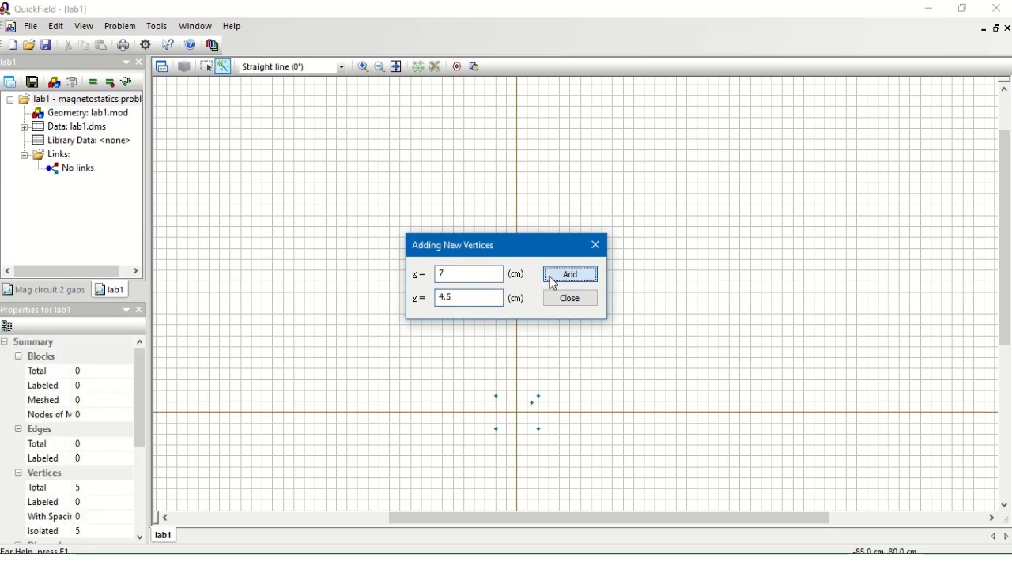
Step: Add the other three inner window vertices at (7, -4.5), (-7, -4.5) and (-7, 4.5) cm and end vertex entry
{"action": "left_click", "coordinate": [440, 298]}
{"action": "type", "text": "-"}
{"action": "left_click", "coordinate": [562, 274]}
{"action": "left_click", "coordinate": [445, 275]}
{"action": "type", "text": "-"}
{"action": "left_click", "coordinate": [554, 281]}
{"action": "left_click", "coordinate": [442, 298]}
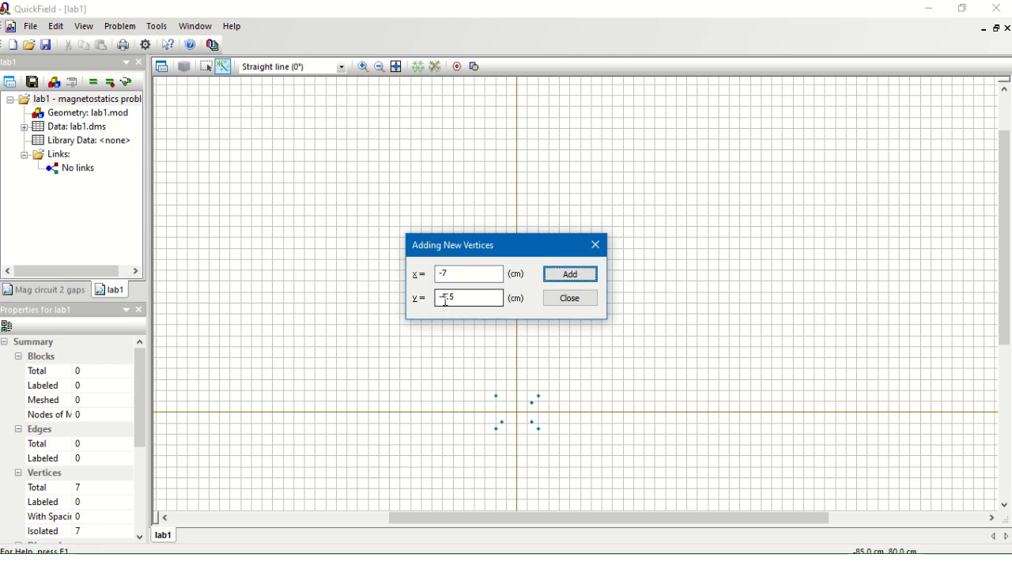
{"action": "left_click", "coordinate": [563, 277]}
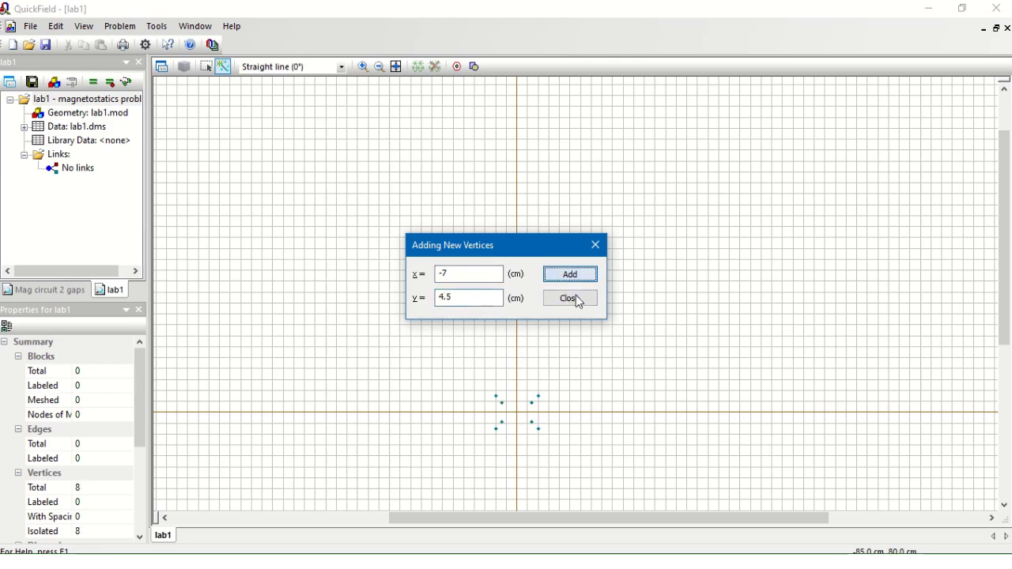
{"action": "left_click", "coordinate": [593, 249]}
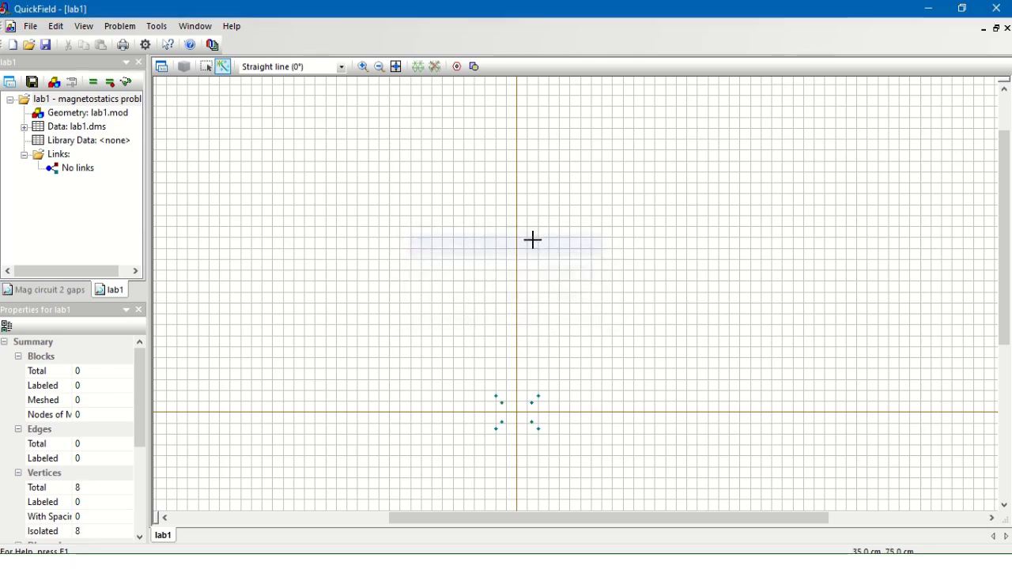
Step: Connect the outer vertices and the inner vertices with straight edges to form two nested rectangles, undoing and redrawing the misplaced top outer edge
{"action": "left_click", "coordinate": [365, 67]}
{"action": "left_click_drag", "start_coordinate": [561, 368], "coordinate": [443, 450]}
{"action": "left_click_drag", "start_coordinate": [848, 175], "coordinate": [498, 445]}
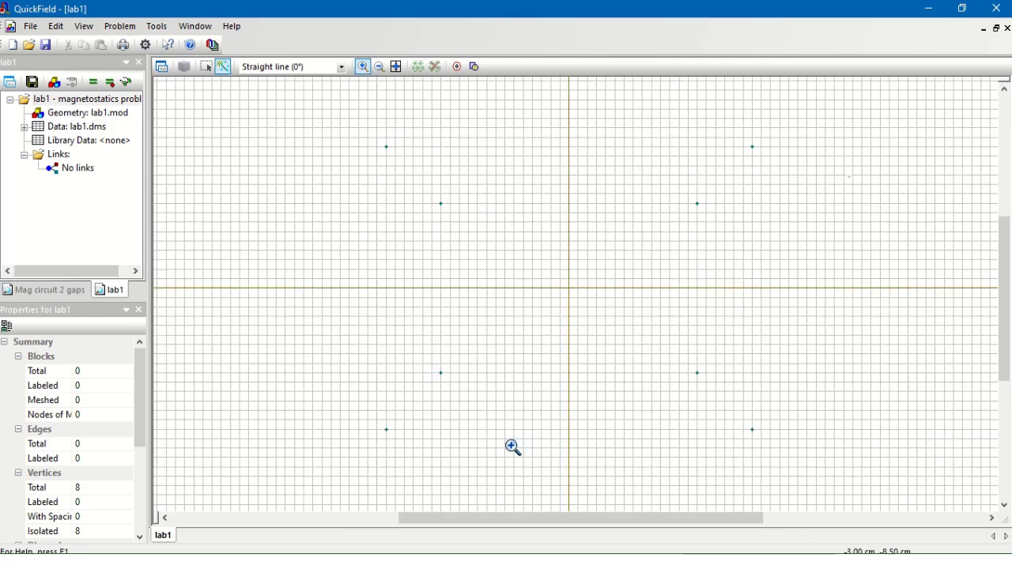
{"action": "left_click", "coordinate": [224, 68]}
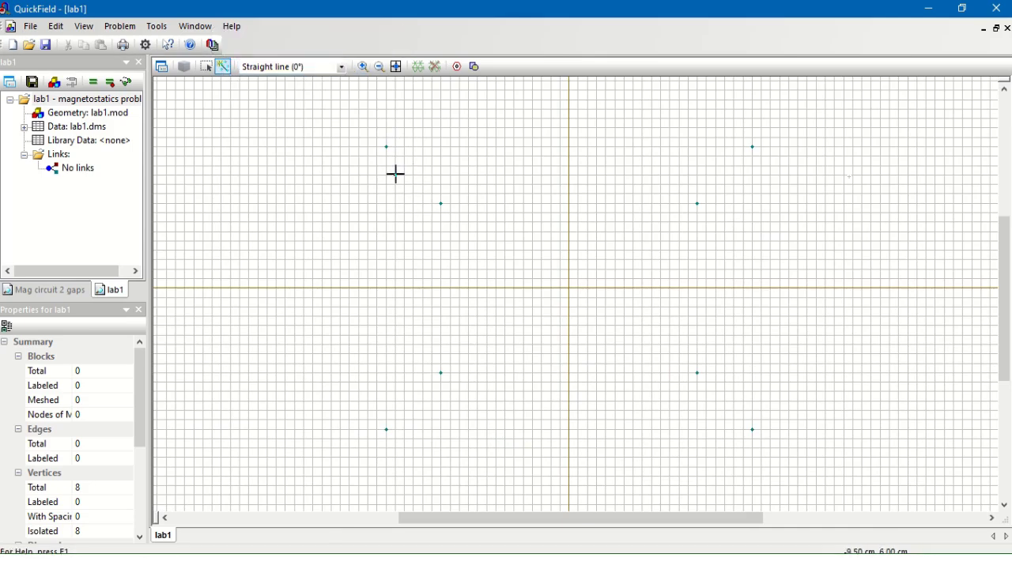
{"action": "mouse_move", "coordinate": [385, 146]}
{"action": "left_mouse_down"}
{"action": "mouse_move", "coordinate": [377, 419]}
{"action": "mouse_move", "coordinate": [387, 429]}
{"action": "mouse_move", "coordinate": [756, 428]}
{"action": "mouse_move", "coordinate": [745, 395]}
{"action": "mouse_move", "coordinate": [751, 148]}
{"action": "mouse_move", "coordinate": [393, 142]}
{"action": "left_mouse_up"}
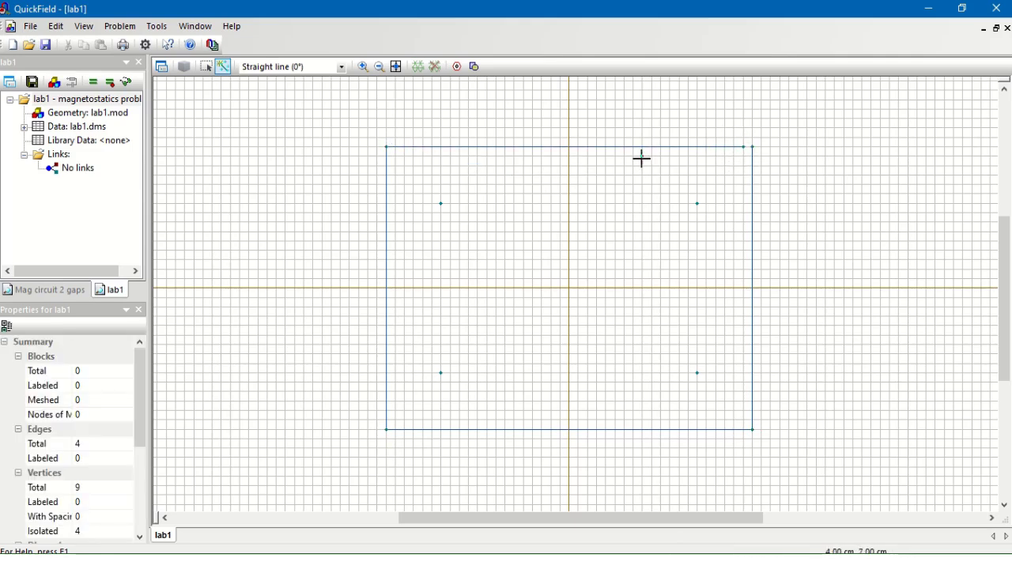
{"action": "key", "text": "ctrl+z"}
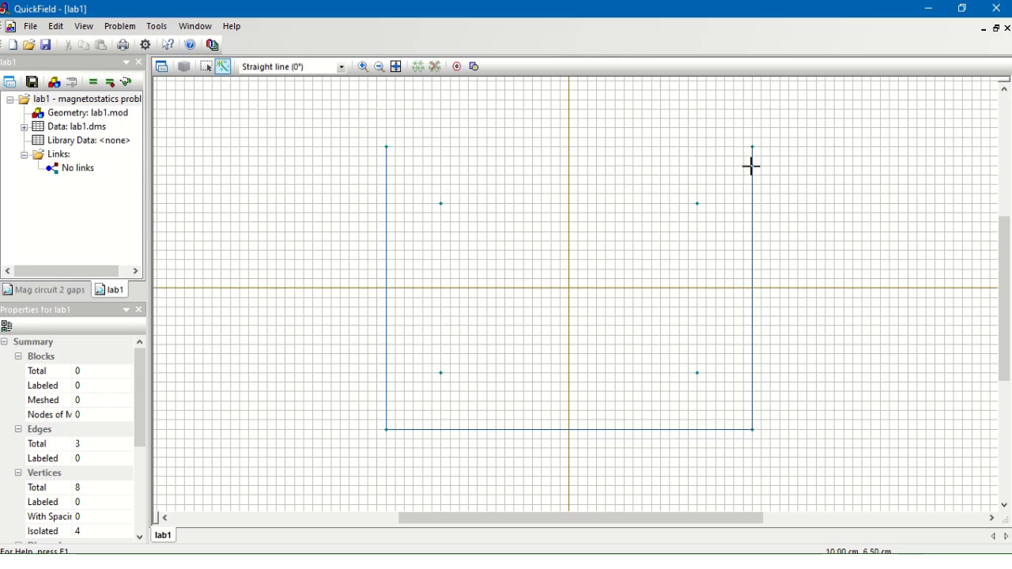
{"action": "left_click_drag", "start_coordinate": [750, 145], "coordinate": [387, 146]}
{"action": "mouse_move", "coordinate": [440, 204]}
{"action": "left_mouse_down"}
{"action": "mouse_move", "coordinate": [440, 372]}
{"action": "mouse_move", "coordinate": [695, 371]}
{"action": "mouse_move", "coordinate": [696, 204]}
{"action": "mouse_move", "coordinate": [483, 215]}
{"action": "mouse_move", "coordinate": [440, 204]}
{"action": "left_mouse_up"}
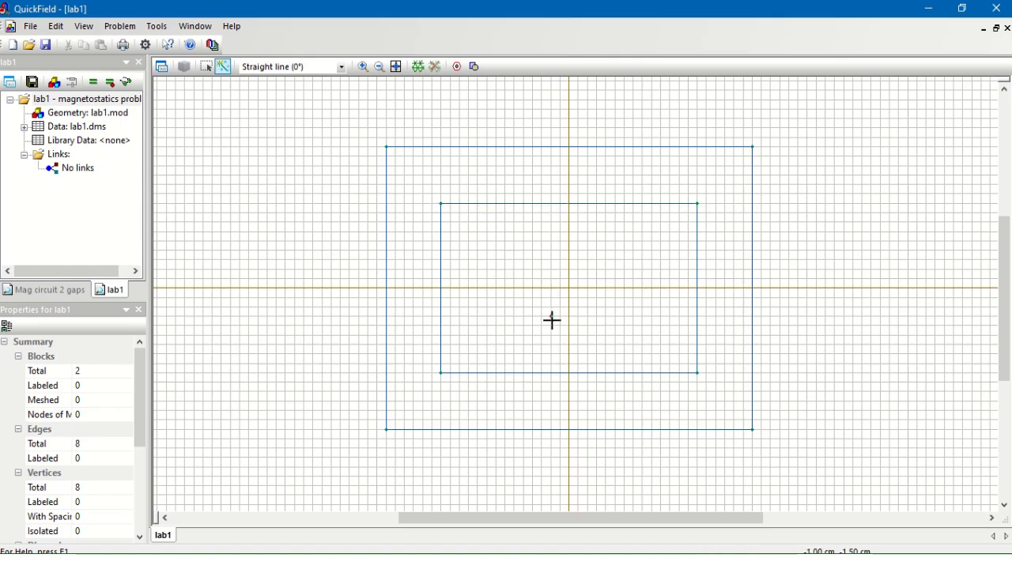
Step: In OneNote, sketch winding strips on both sides of the core's left leg, marking 1 mm thickness, 2 above and below the axis, and (-6.9, 2)
{"action": "left_click", "coordinate": [700, 562]}
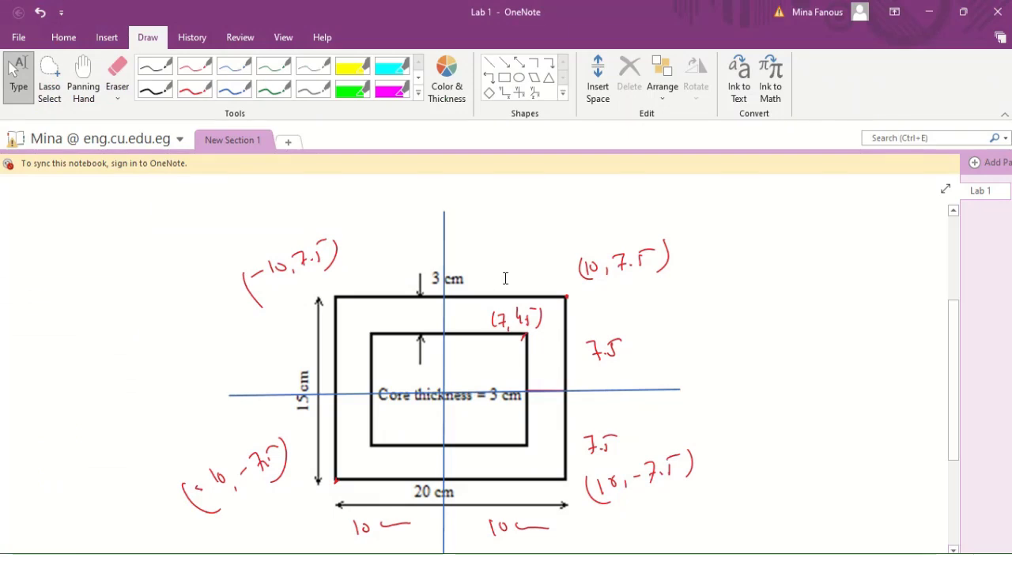
{"action": "left_click", "coordinate": [200, 90]}
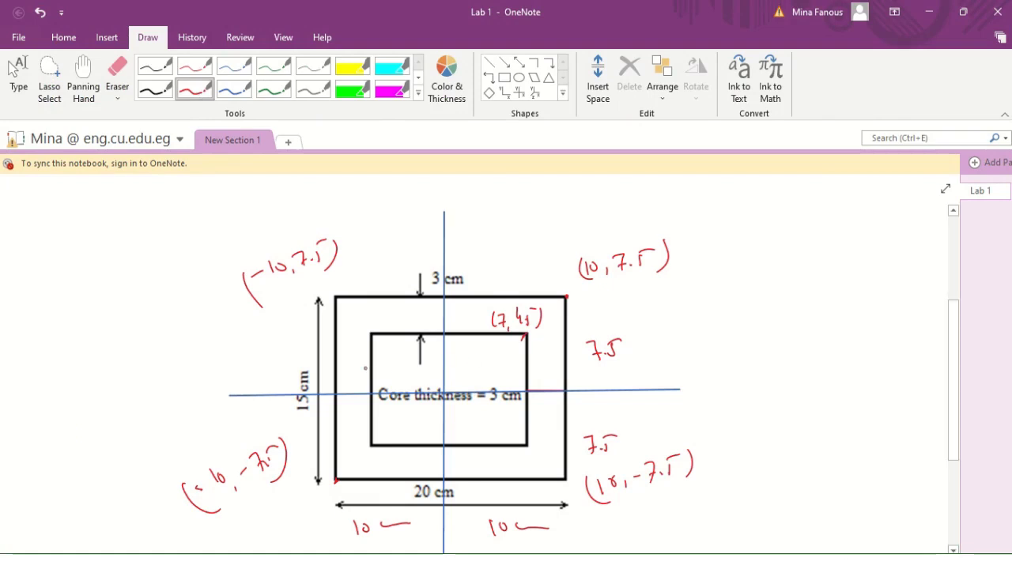
{"action": "left_click_drag", "start_coordinate": [380, 365], "coordinate": [381, 410]}
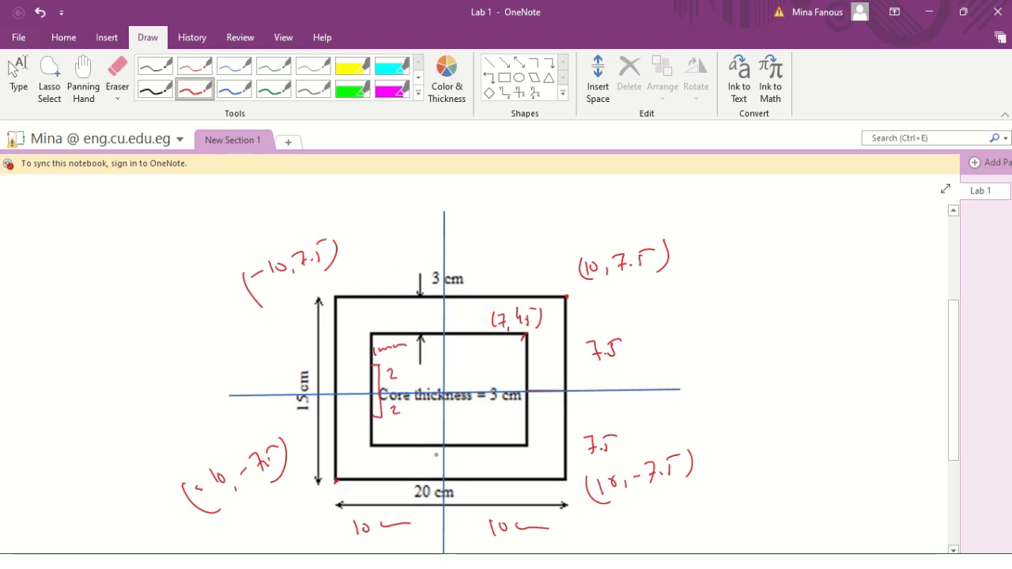
{"action": "left_click_drag", "start_coordinate": [361, 451], "coordinate": [387, 453]}
{"action": "left_click_drag", "start_coordinate": [378, 203], "coordinate": [377, 219]}
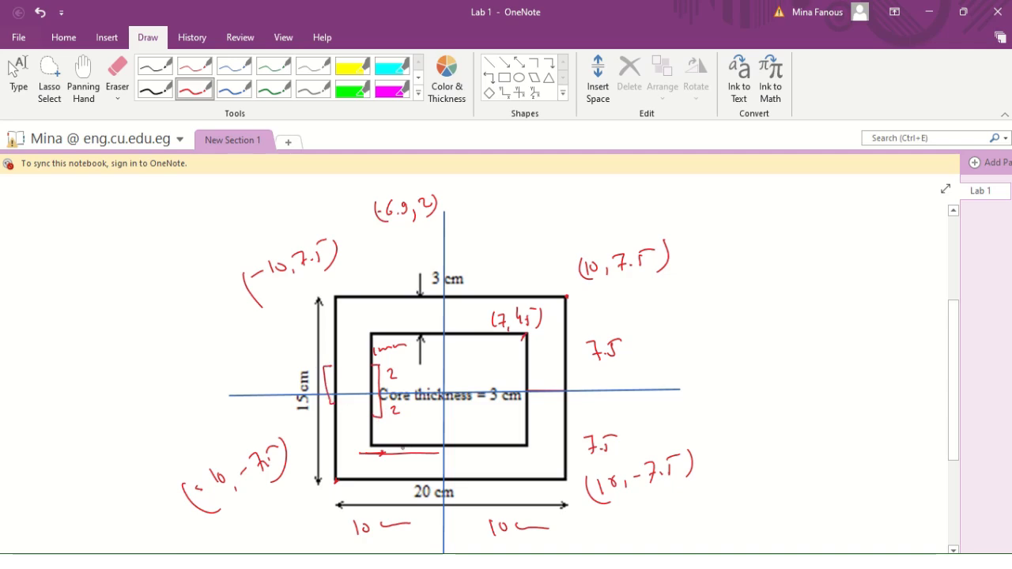
Step: Draw a distance line from the vertical axis to the outer winding strip and write its corner coordinates (-10.1, 2)
{"action": "left_click_drag", "start_coordinate": [442, 455], "coordinate": [359, 448]}
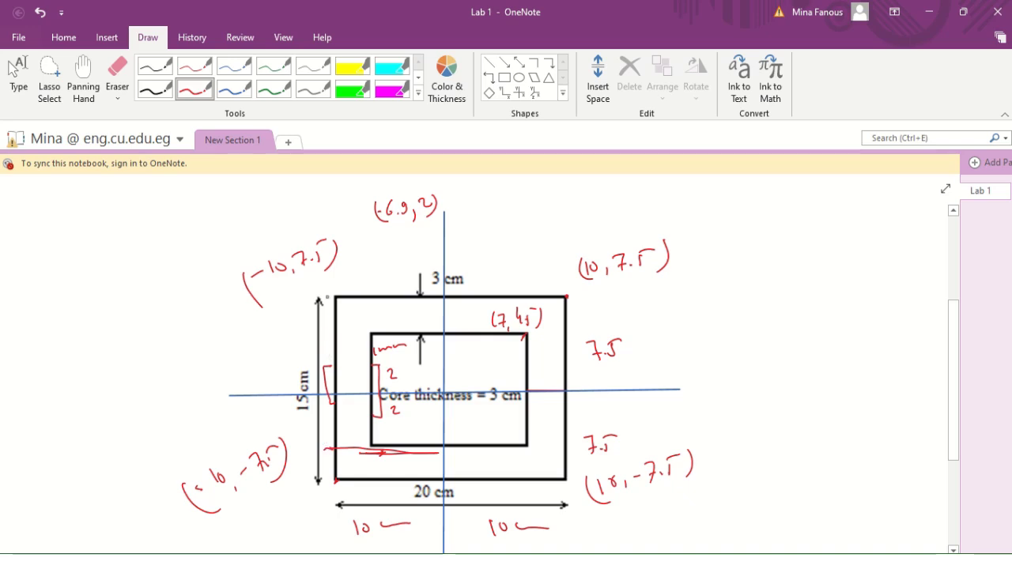
{"action": "left_click_drag", "start_coordinate": [346, 272], "coordinate": [345, 281]}
{"action": "left_click_drag", "start_coordinate": [353, 273], "coordinate": [351, 273]}
{"action": "key", "text": "Escape"}
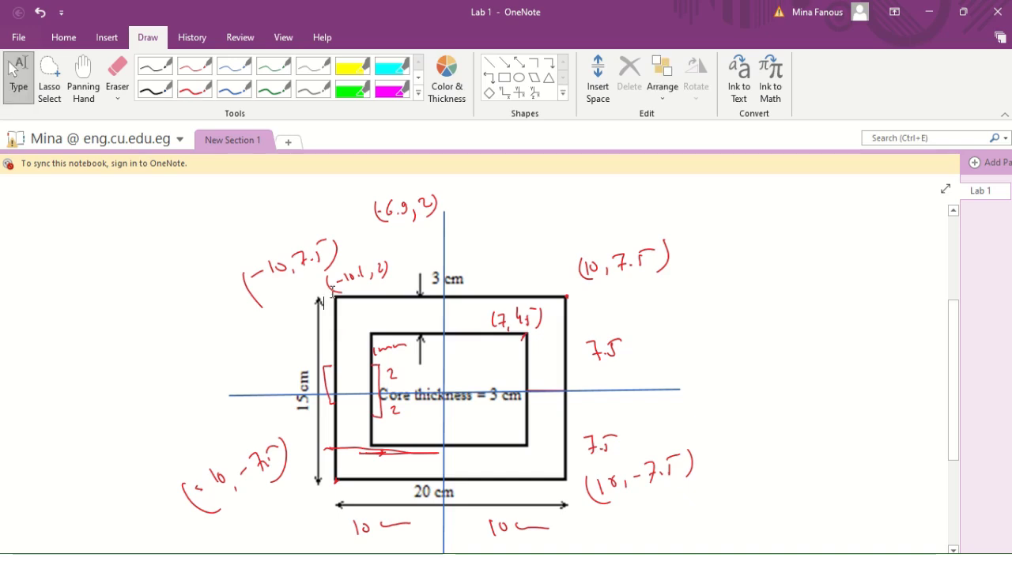
Step: Back in QuickField, add the inner winding strip's vertices at (-6.9, 2) and (-6.9, -2) cm
{"action": "key", "text": "alt+Tab"}
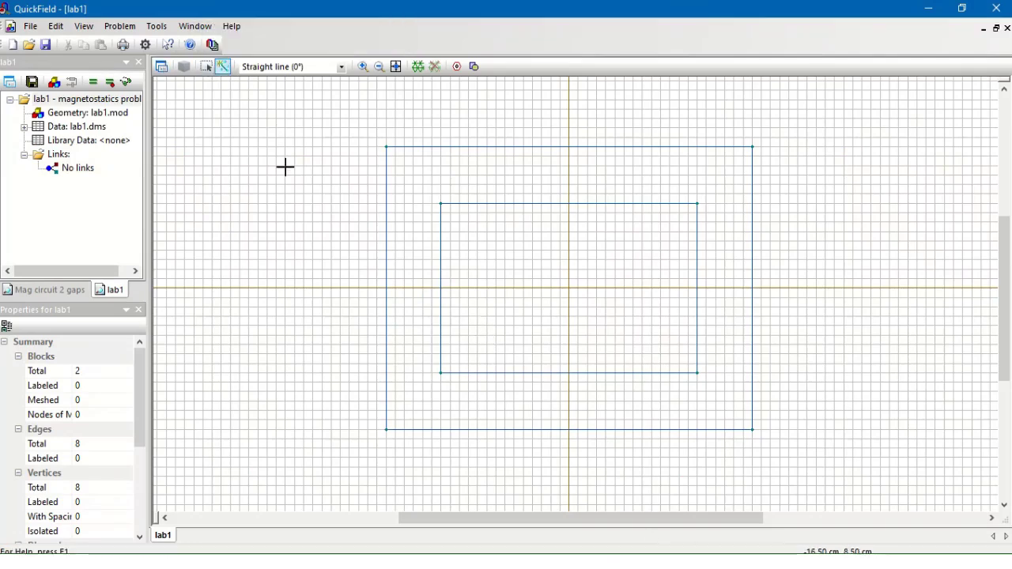
{"action": "right_click", "coordinate": [314, 227]}
{"action": "left_click", "coordinate": [343, 238]}
{"action": "left_click", "coordinate": [468, 276]}
{"action": "double_click", "coordinate": [468, 276]}
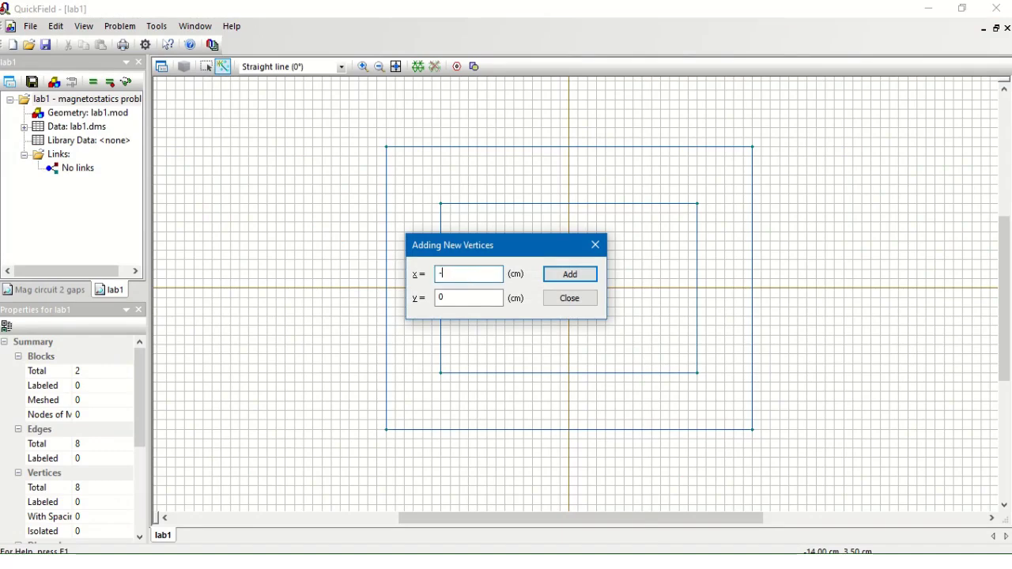
{"action": "key", "text": "Tab"}
{"action": "left_click", "coordinate": [585, 276]}
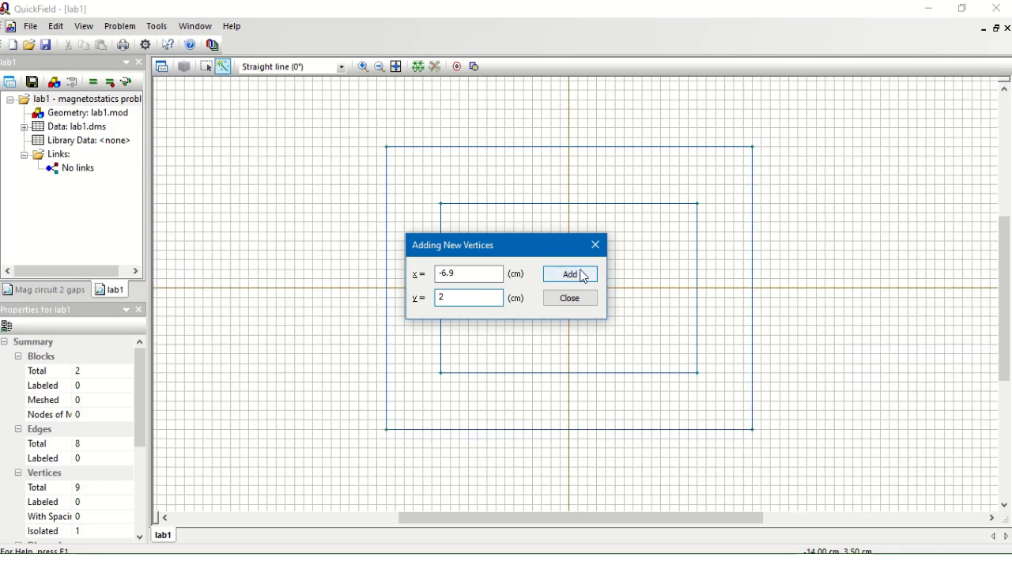
{"action": "type", "text": "-"}
Step: Add the outer winding strip's vertices at (-10.1, -2) and (-10.1, 2) cm and end vertex entry
{"action": "left_click", "coordinate": [493, 275]}
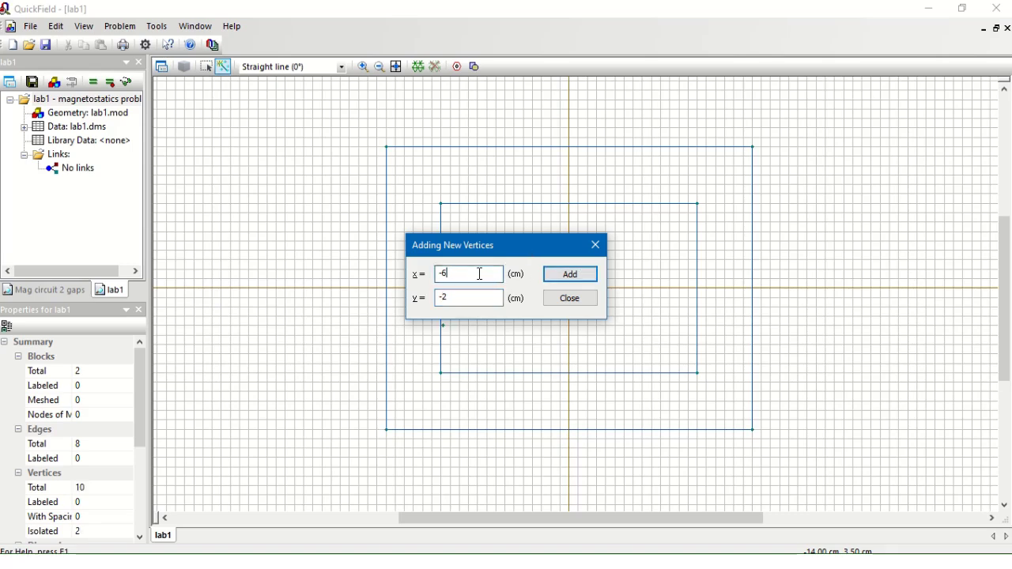
{"action": "type", "text": "-10.1"}
{"action": "key", "text": "Return"}
{"action": "left_click", "coordinate": [444, 298]}
{"action": "key", "text": "BackSpace"}
{"action": "left_click", "coordinate": [571, 275]}
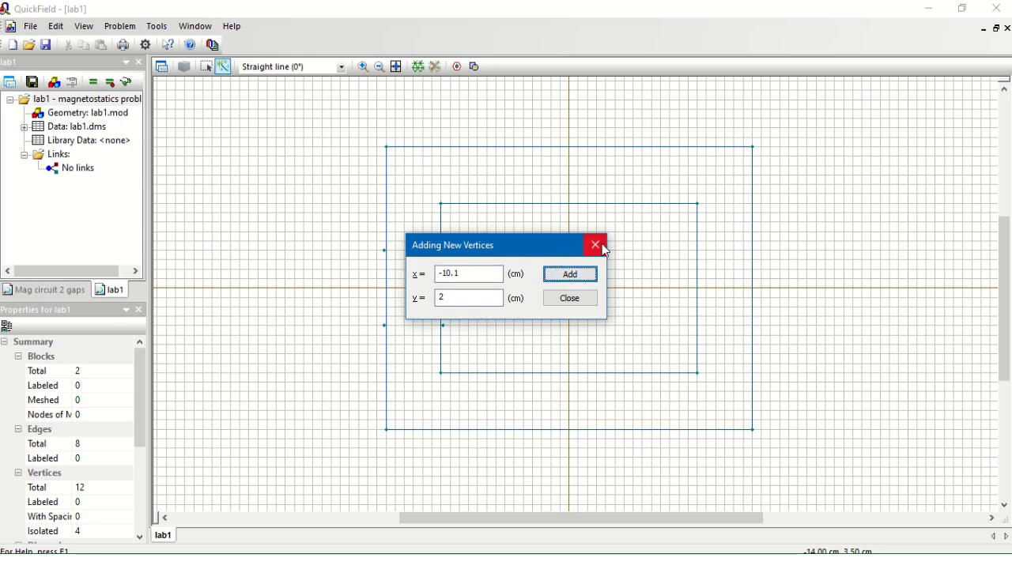
{"action": "left_click", "coordinate": [596, 245]}
Step: Draw the outer winding strip's long straight edge between the vertices at (-10.1, 2) and (-10.1, -2) cm
{"action": "left_click", "coordinate": [363, 66]}
{"action": "left_click_drag", "start_coordinate": [458, 230], "coordinate": [353, 385]}
{"action": "left_click_drag", "start_coordinate": [429, 126], "coordinate": [199, 413]}
{"action": "left_click_drag", "start_coordinate": [454, 116], "coordinate": [192, 445]}
{"action": "left_click", "coordinate": [224, 66]}
{"action": "left_click", "coordinate": [196, 94]}
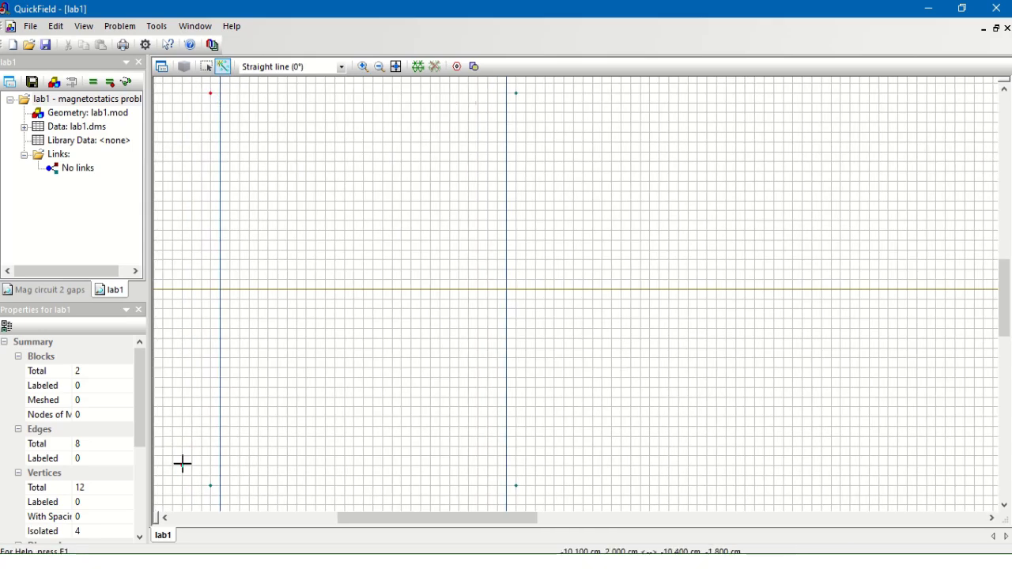
{"action": "left_click", "coordinate": [210, 485]}
Step: Close the outer winding strip with short horizontal edges to the core's left side at both ends, undoing and redrawing the slanted ones
{"action": "left_click", "coordinate": [210, 94]}
{"action": "left_click", "coordinate": [220, 85]}
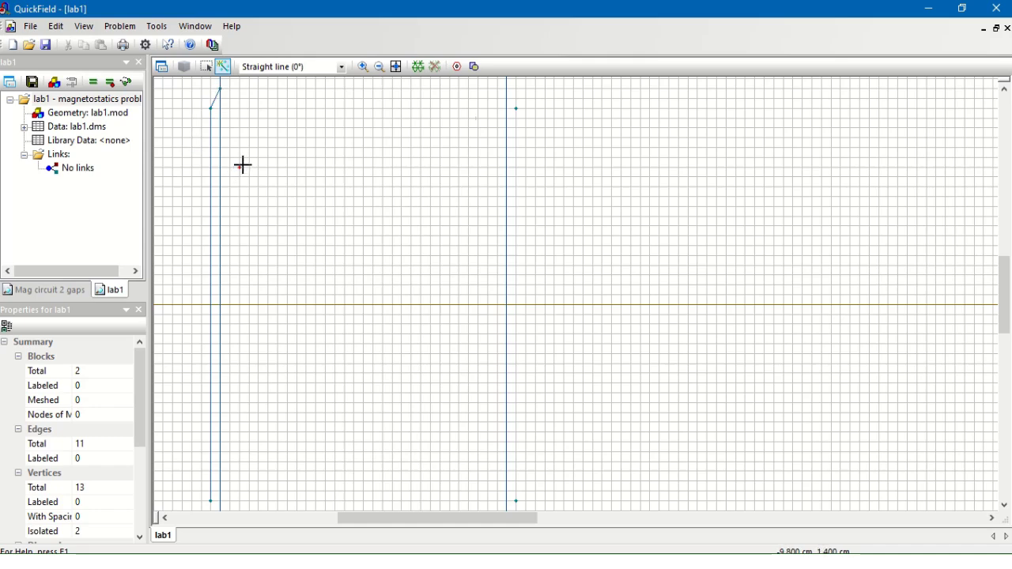
{"action": "left_click", "coordinate": [210, 108]}
{"action": "left_click", "coordinate": [220, 108]}
{"action": "left_click", "coordinate": [210, 500]}
{"action": "left_click", "coordinate": [220, 505]}
{"action": "key", "text": "ctrl+z"}
{"action": "left_click", "coordinate": [219, 478]}
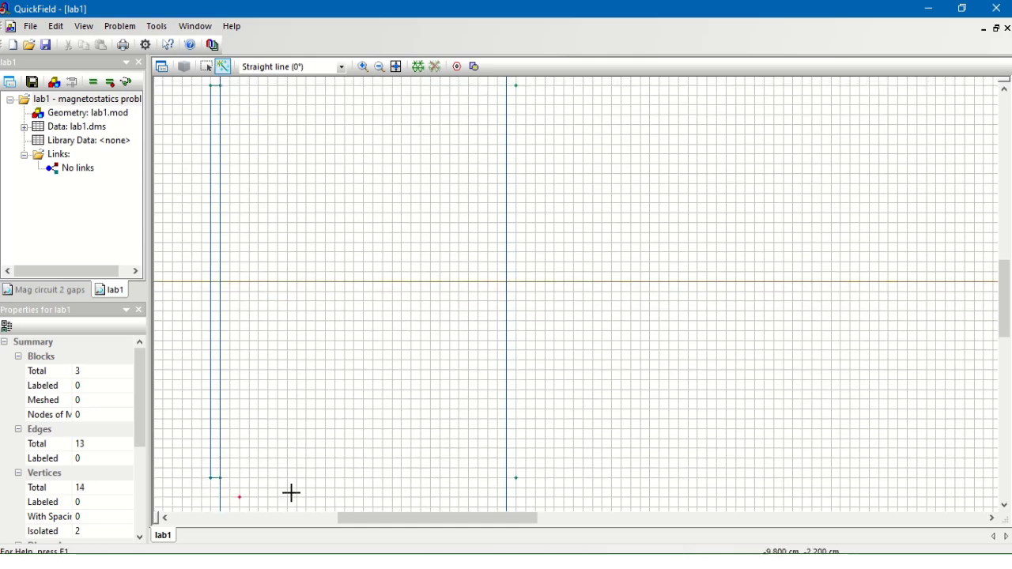
Step: Outline the inner winding strip with its long edge and short horizontal end edges to the window's left side, undoing the slanted top edge
{"action": "left_click_drag", "start_coordinate": [516, 478], "coordinate": [507, 478]}
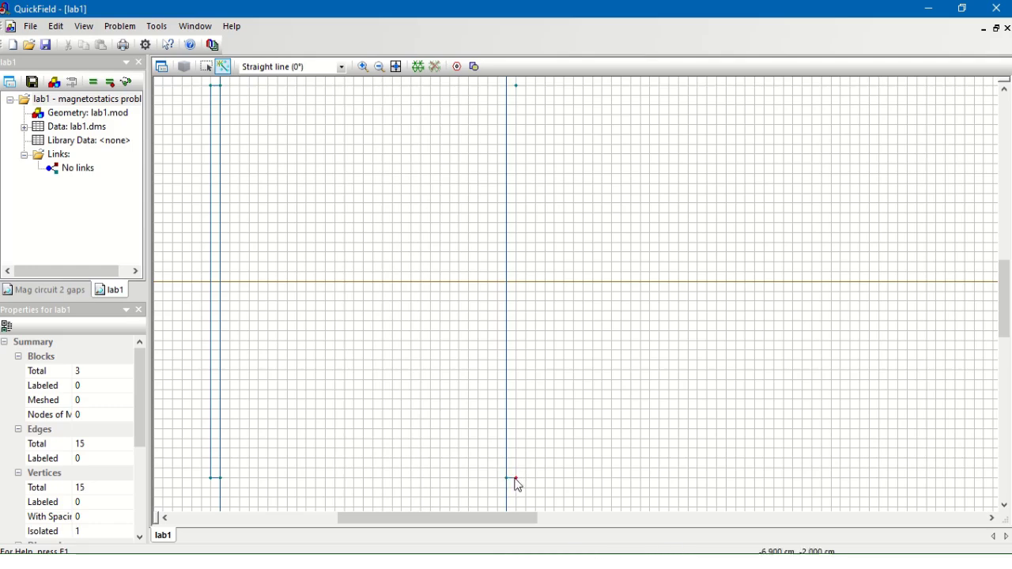
{"action": "mouse_move", "coordinate": [516, 86]}
{"action": "left_mouse_down"}
{"action": "mouse_move", "coordinate": [516, 478]}
{"action": "mouse_move", "coordinate": [519, 87]}
{"action": "mouse_move", "coordinate": [506, 75]}
{"action": "left_mouse_up"}
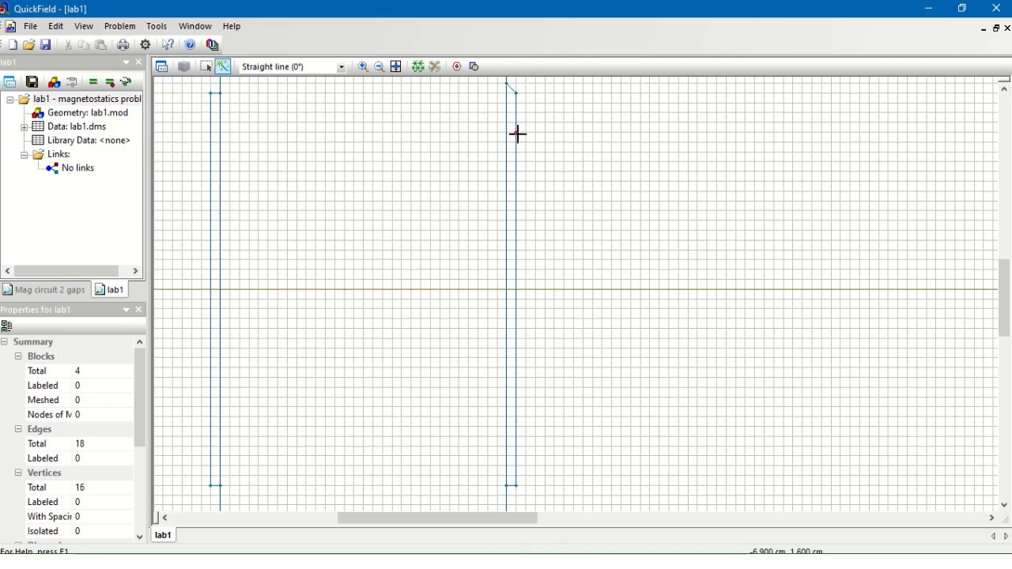
{"action": "key", "text": "ctrl+z"}
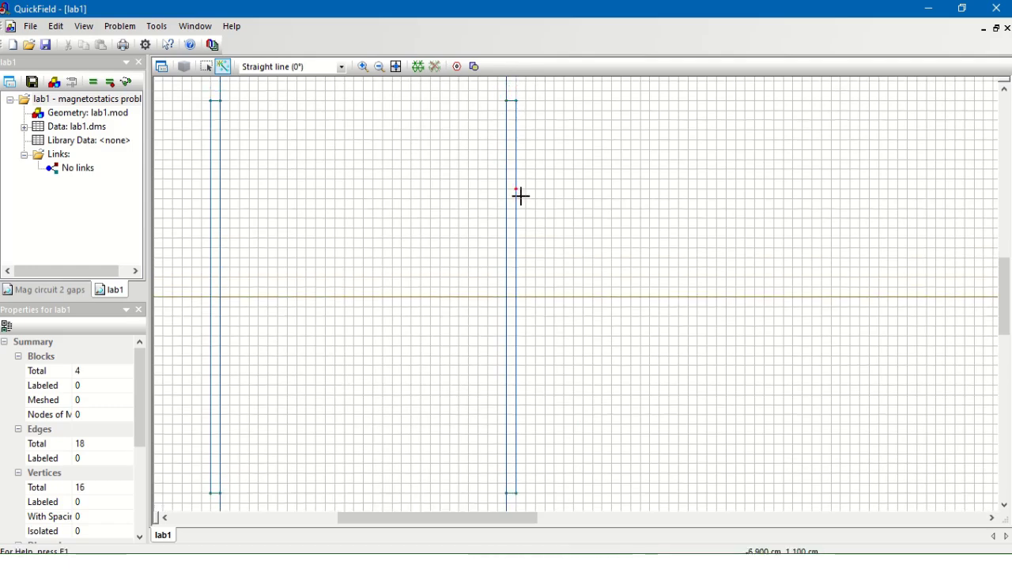
Step: Add two vertices outside the core at (20, 0) and (-20, 0) cm and end vertex entry
{"action": "left_click", "coordinate": [380, 67]}
{"action": "left_click", "coordinate": [379, 67]}
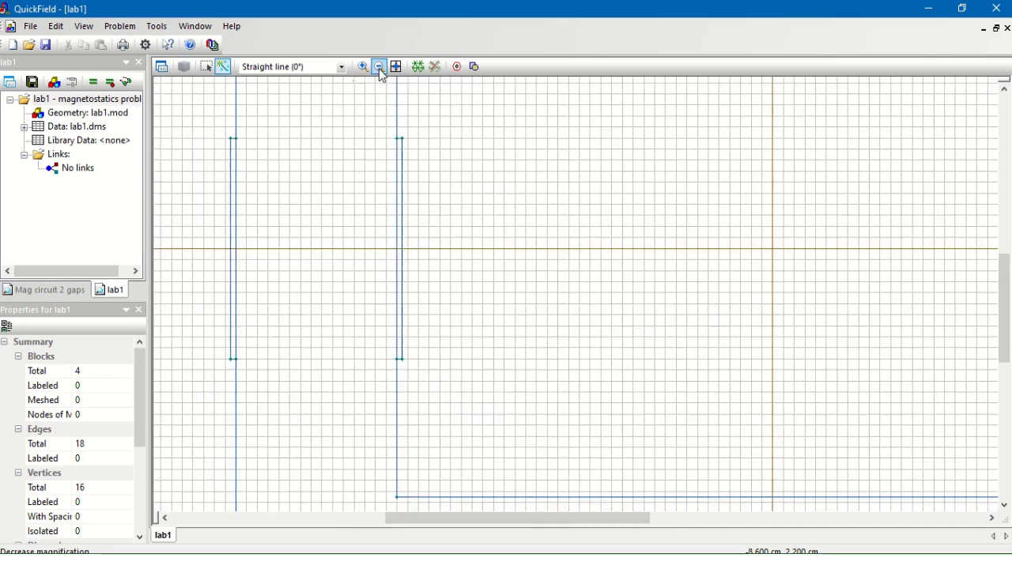
{"action": "left_click", "coordinate": [379, 67]}
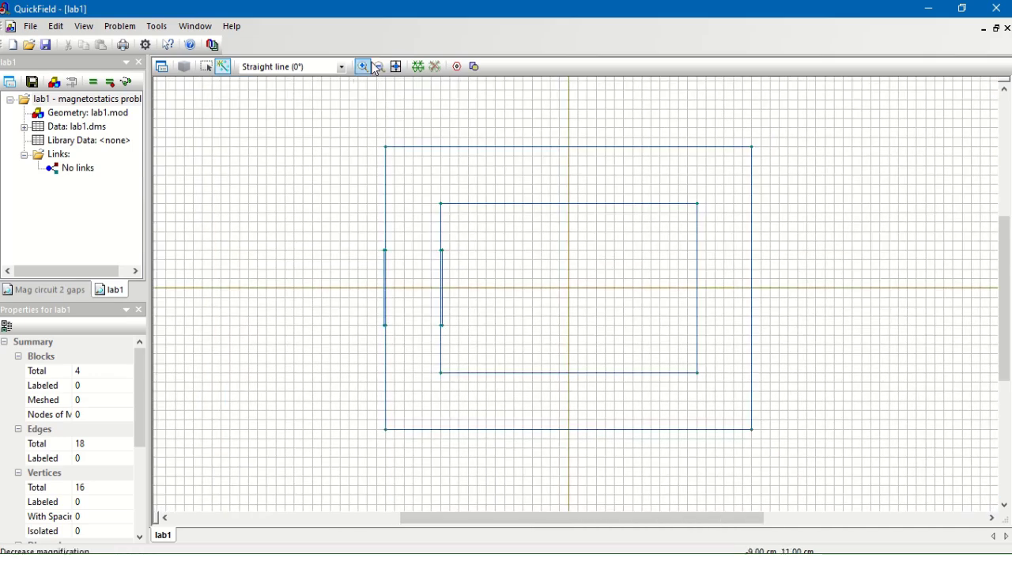
{"action": "left_click", "coordinate": [379, 67]}
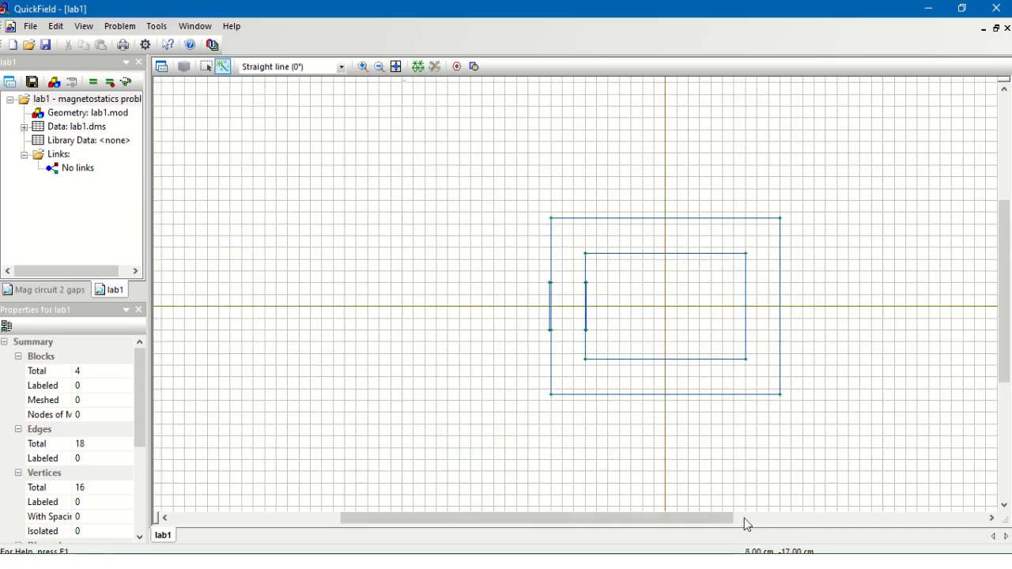
{"action": "left_click_drag", "start_coordinate": [746, 522], "coordinate": [769, 529]}
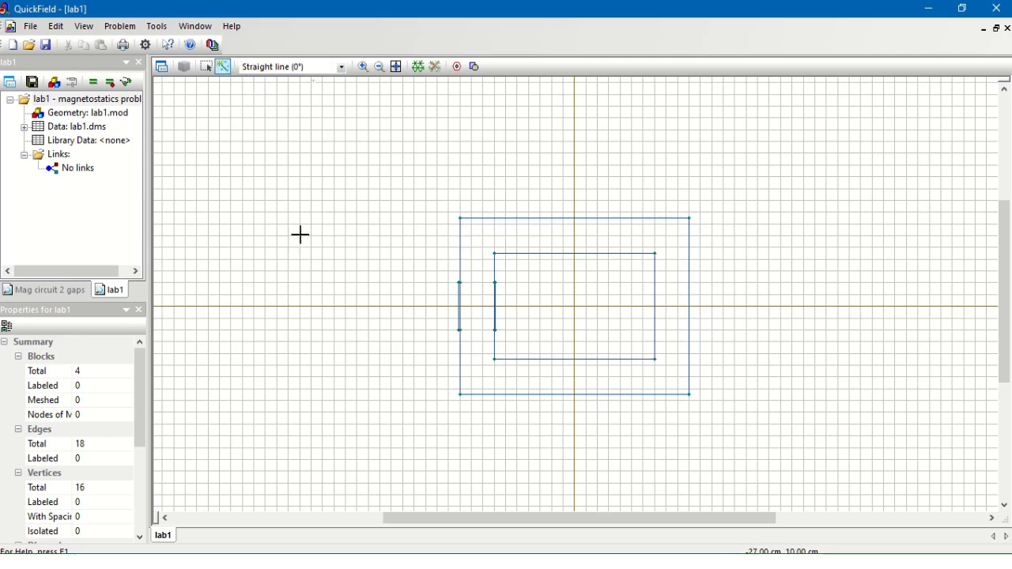
{"action": "left_click", "coordinate": [212, 71]}
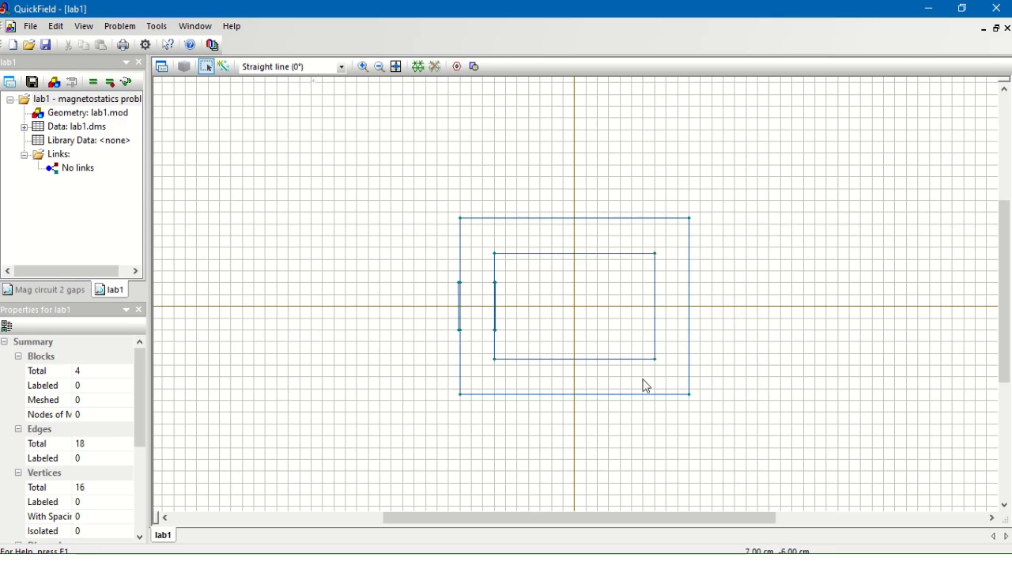
{"action": "right_click", "coordinate": [378, 161]}
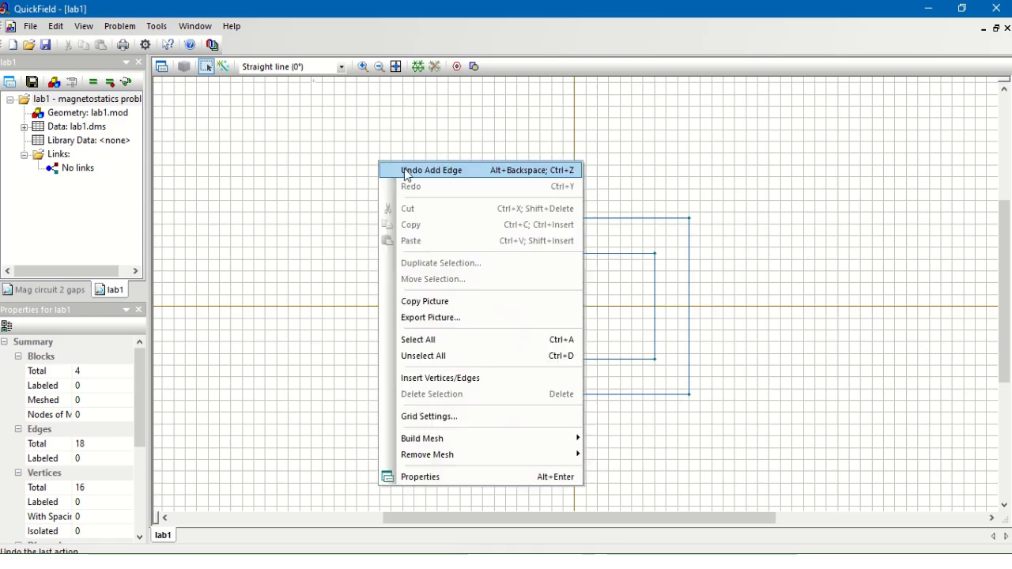
{"action": "left_click", "coordinate": [223, 66]}
{"action": "right_click", "coordinate": [330, 163]}
{"action": "left_click", "coordinate": [350, 171]}
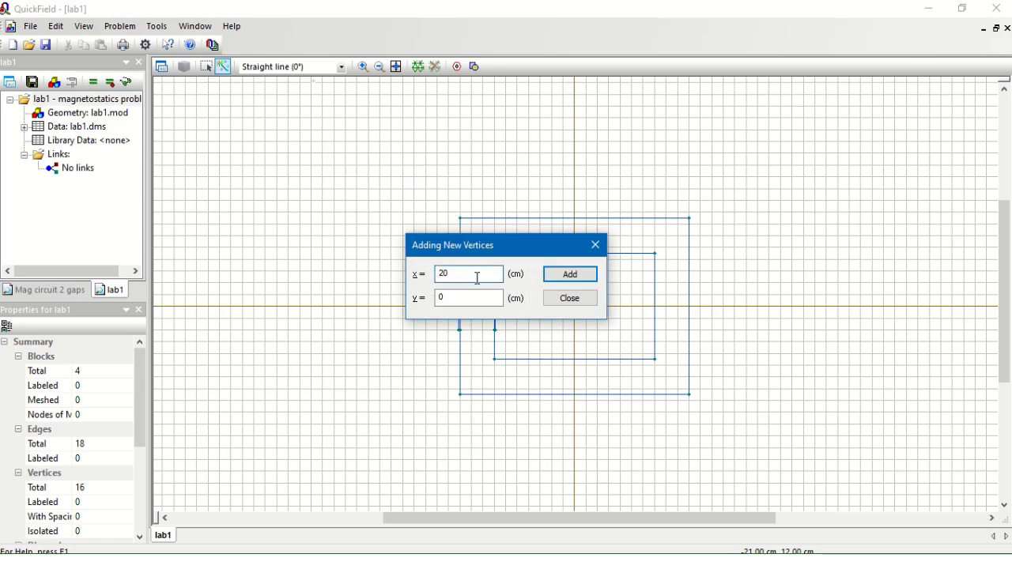
{"action": "type", "text": "20"}
{"action": "left_click", "coordinate": [569, 274]}
{"action": "left_click", "coordinate": [443, 273]}
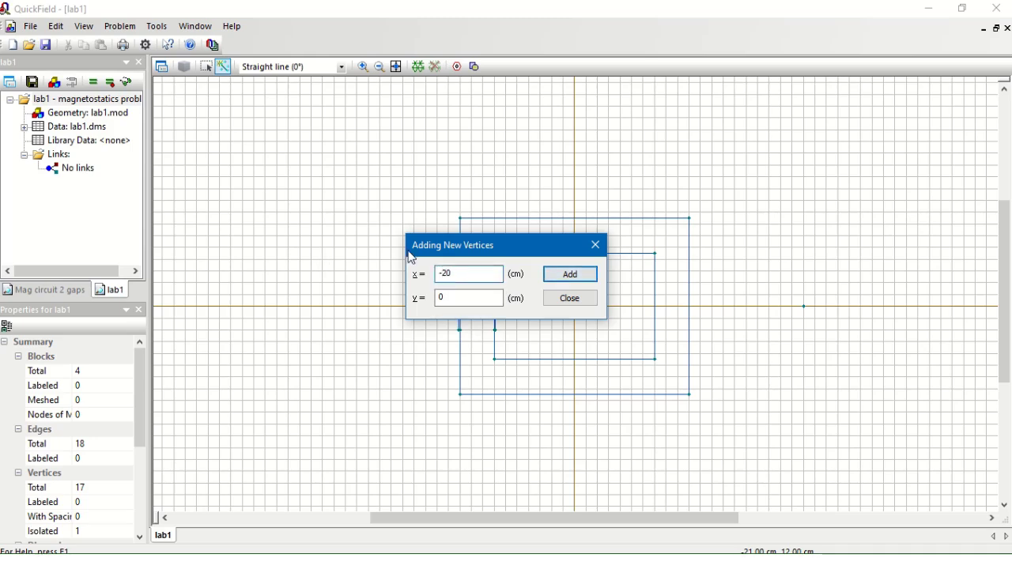
{"action": "left_click", "coordinate": [569, 274]}
{"action": "left_click", "coordinate": [595, 245]}
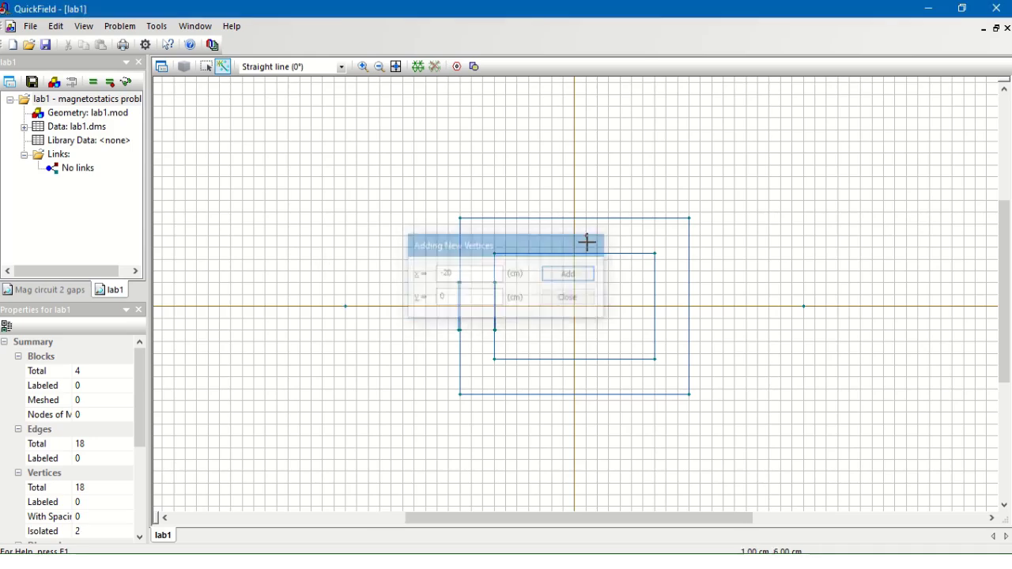
Step: Connect the vertices at (20, 0) and (-20, 0) cm with two 180° half arcs forming a full circle around the core
{"action": "left_click", "coordinate": [341, 68]}
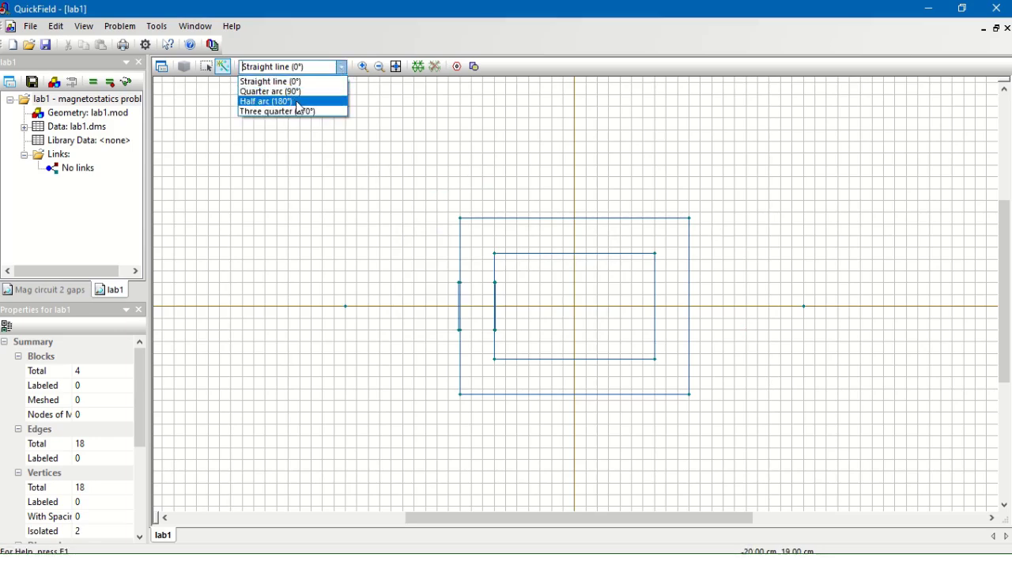
{"action": "left_click", "coordinate": [300, 102]}
{"action": "left_click", "coordinate": [803, 306]}
{"action": "left_click", "coordinate": [345, 307]}
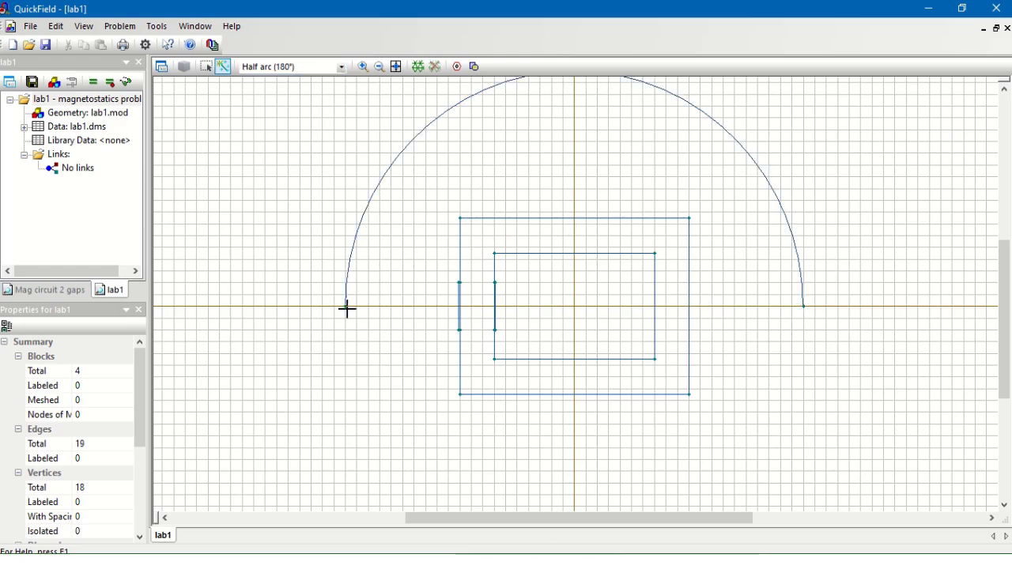
{"action": "left_click", "coordinate": [804, 306]}
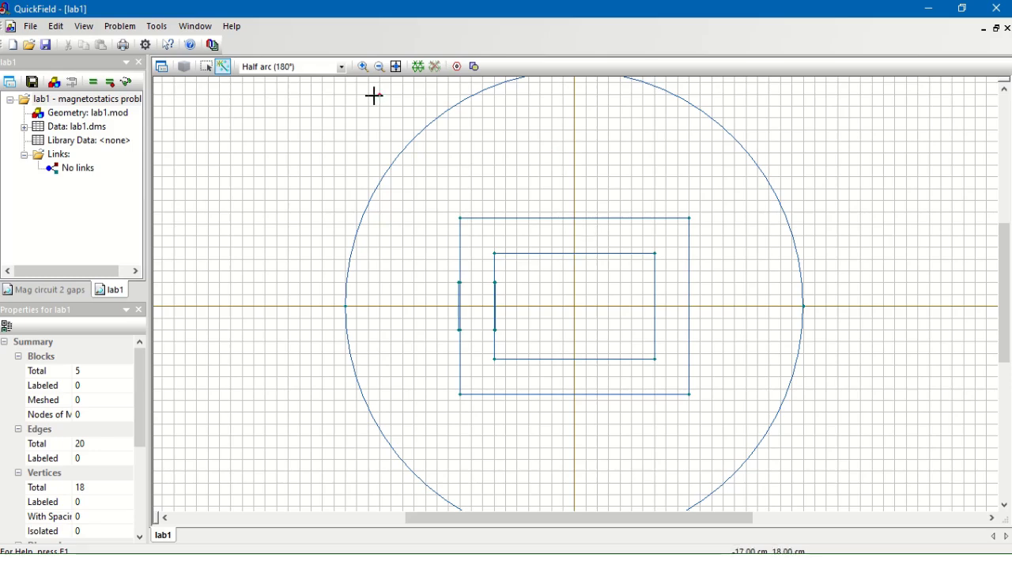
Step: Select both half arcs of the outer circle and assign them the edge label "boundary"
{"action": "left_click", "coordinate": [205, 66]}
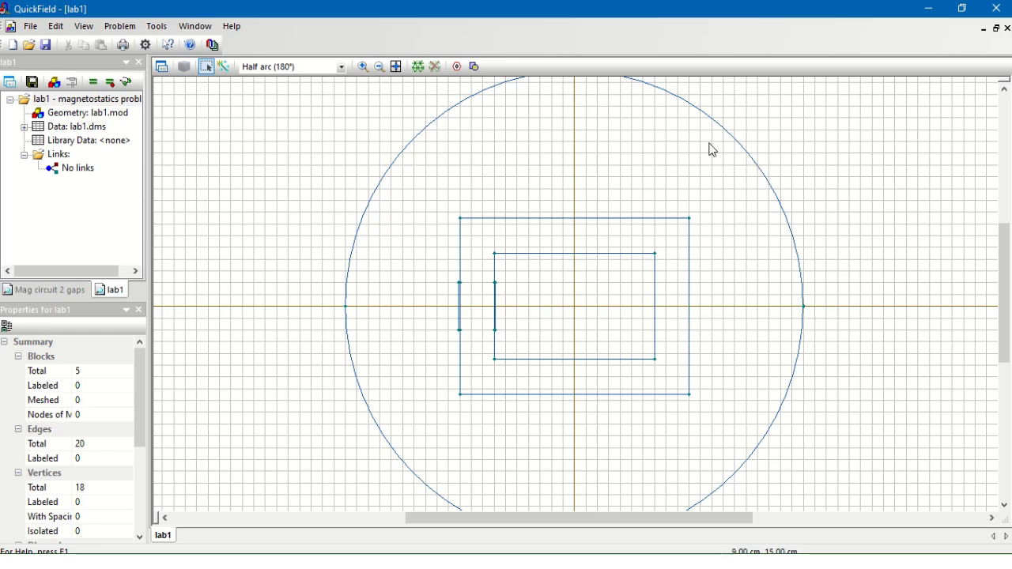
{"action": "left_click", "coordinate": [778, 206]}
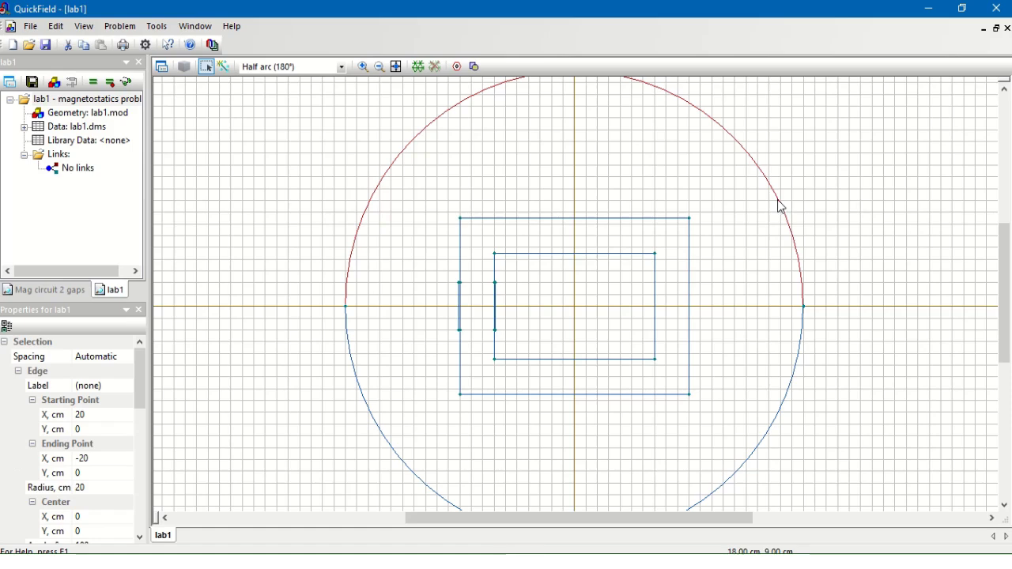
{"action": "left_click", "coordinate": [786, 404], "text": "ctrl"}
{"action": "right_click", "coordinate": [787, 404]}
{"action": "left_click", "coordinate": [810, 390]}
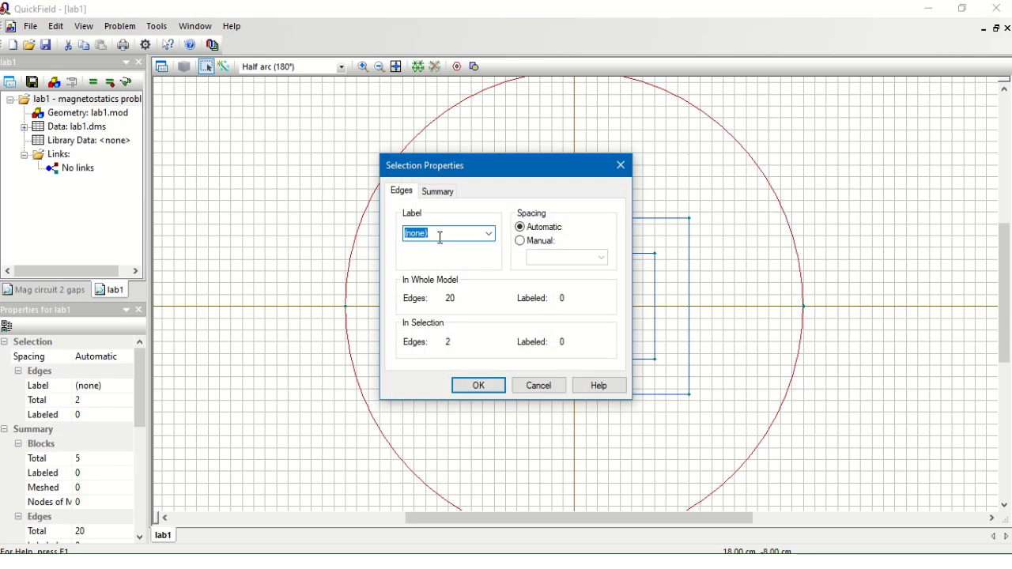
{"action": "type", "text": "b"}
{"action": "left_click", "coordinate": [467, 385]}
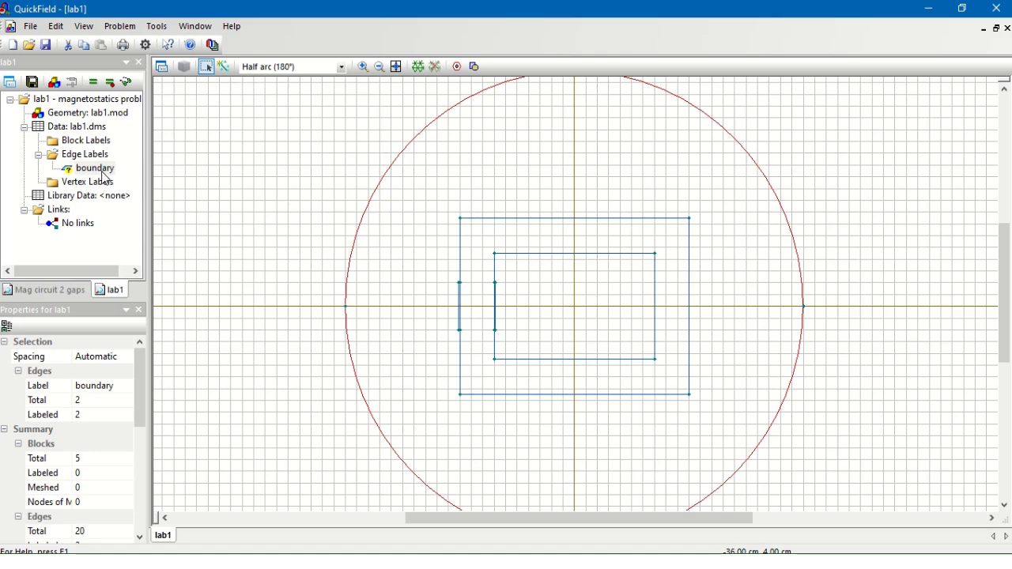
Step: Give the boundary edge label a magnetic potential condition of A0 = 0 Wb/m and clear the arc selection
{"action": "double_click", "coordinate": [105, 175]}
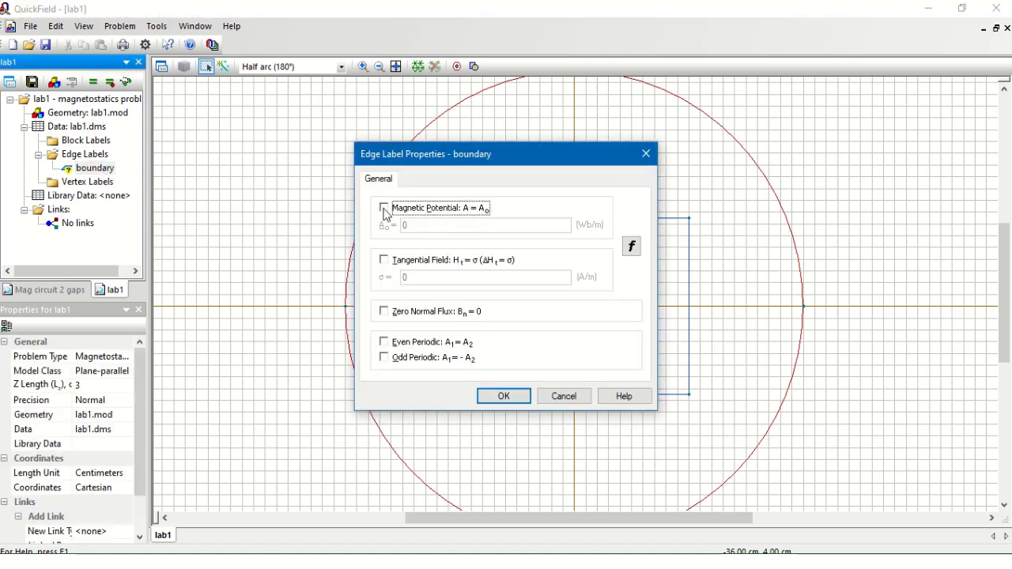
{"action": "left_click", "coordinate": [384, 209]}
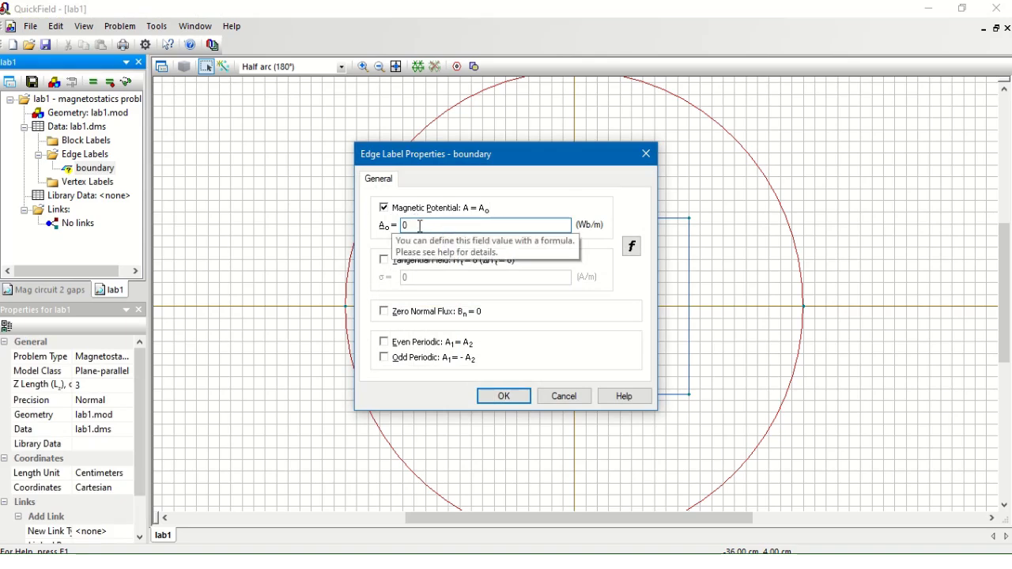
{"action": "left_click", "coordinate": [503, 396]}
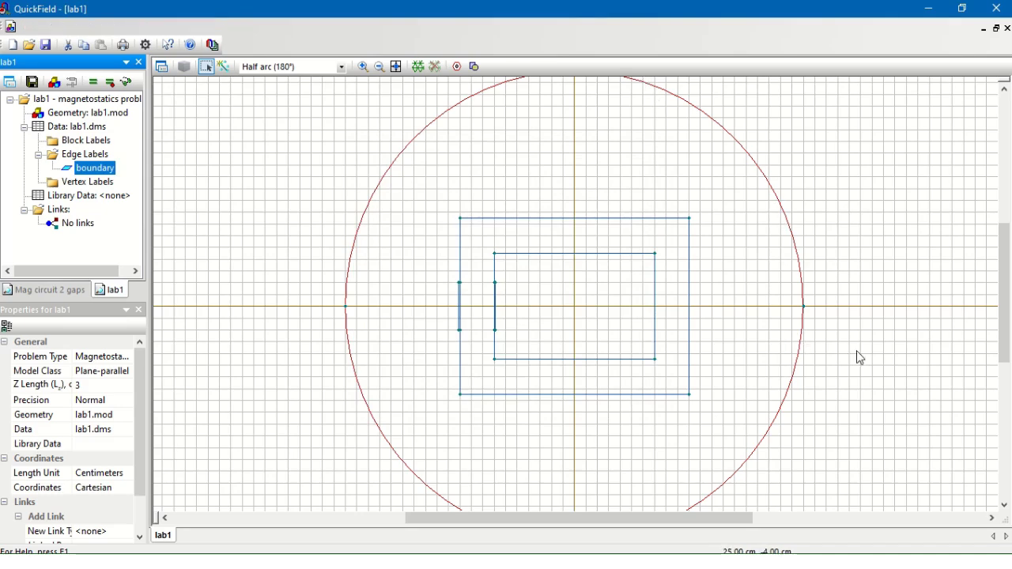
{"action": "left_click", "coordinate": [811, 327]}
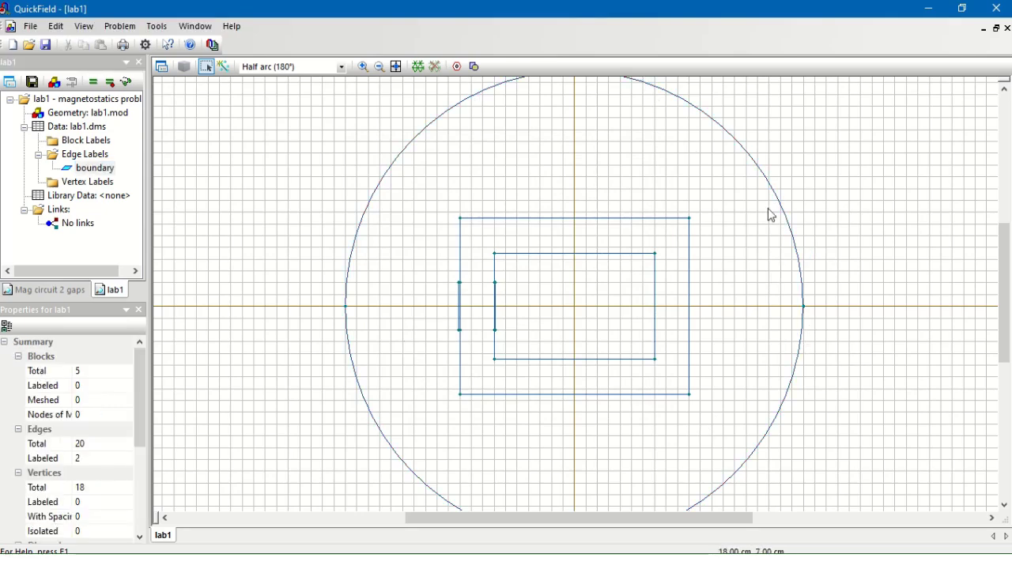
Step: Select the core's inner window together with the region between the core and the outer circle, and label both blocks "air"
{"action": "left_click", "coordinate": [611, 150]}
{"action": "left_click", "coordinate": [598, 281]}
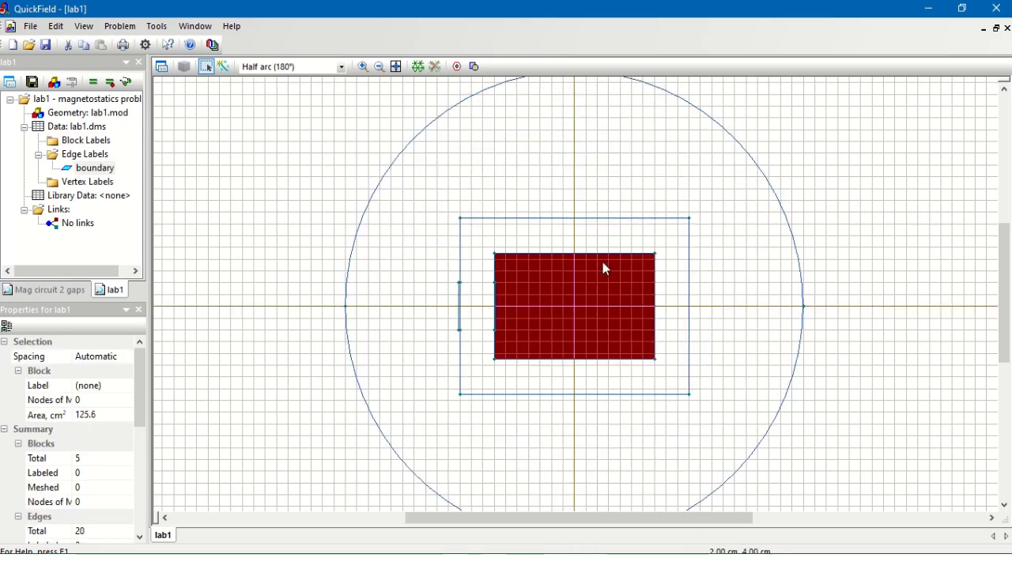
{"action": "left_click", "coordinate": [617, 239]}
{"action": "left_click", "coordinate": [748, 307]}
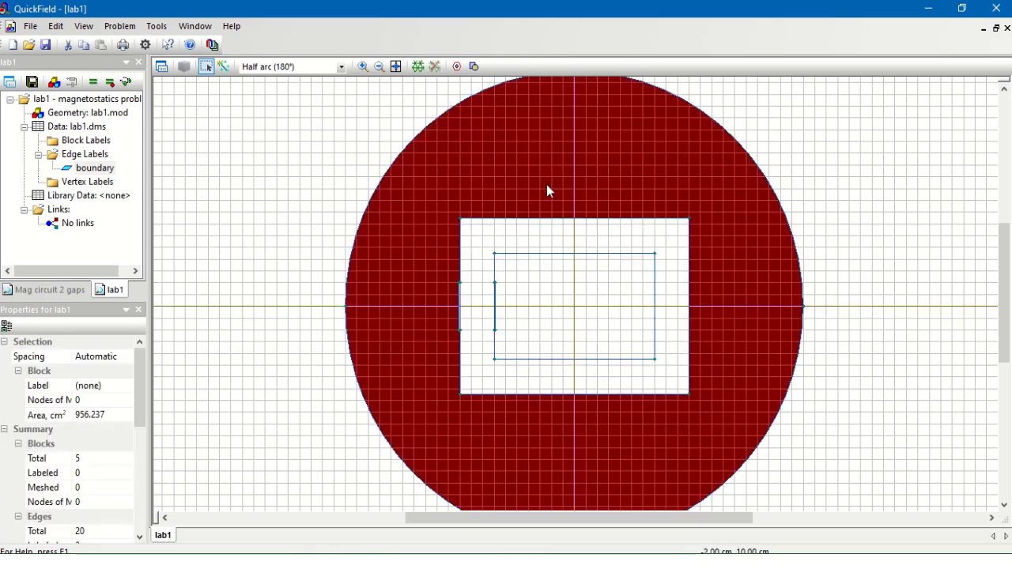
{"action": "left_click", "coordinate": [606, 287]}
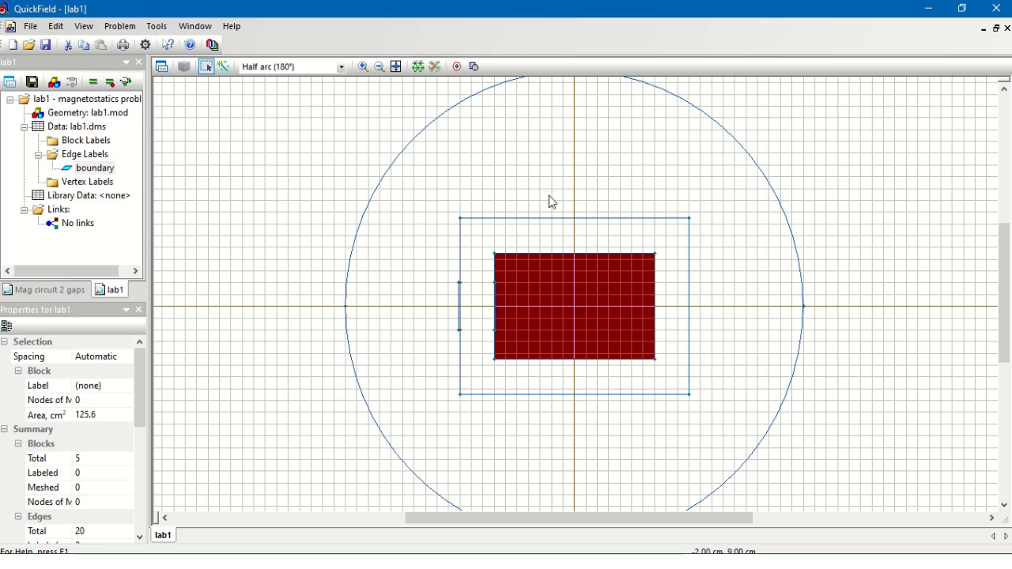
{"action": "left_click", "coordinate": [562, 157]}
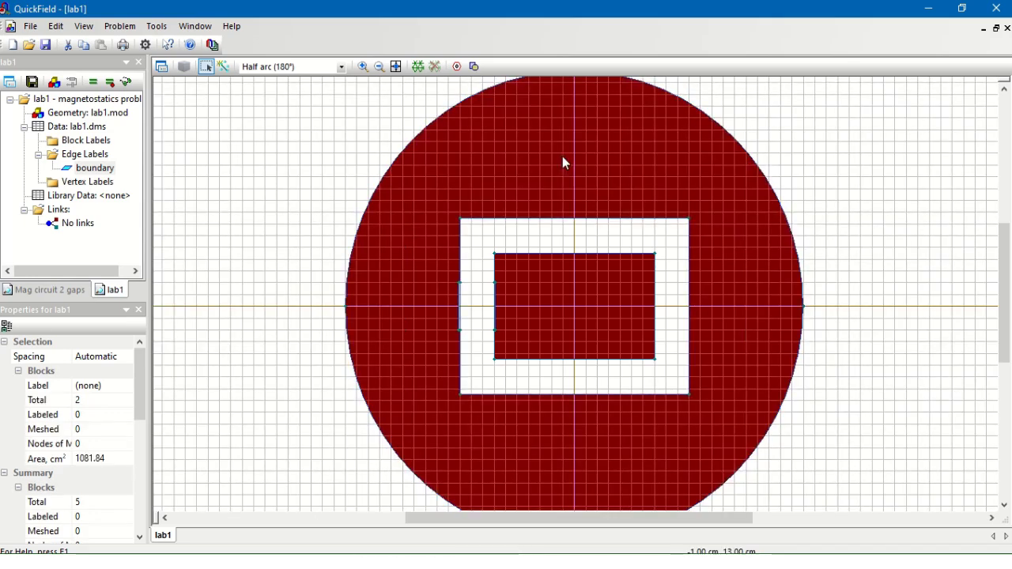
{"action": "right_click", "coordinate": [562, 155]}
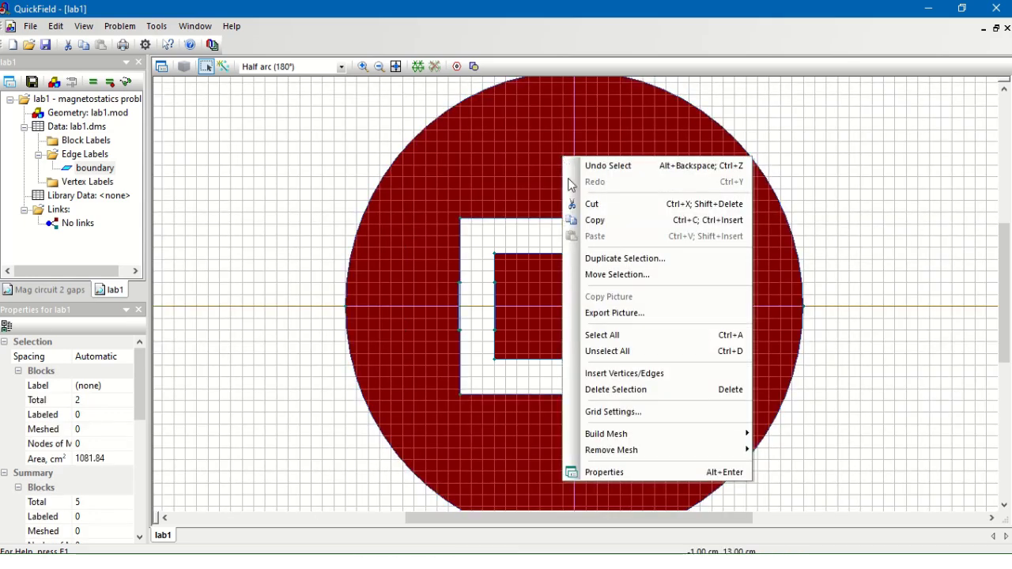
{"action": "left_click", "coordinate": [643, 472]}
{"action": "type", "text": "air"}
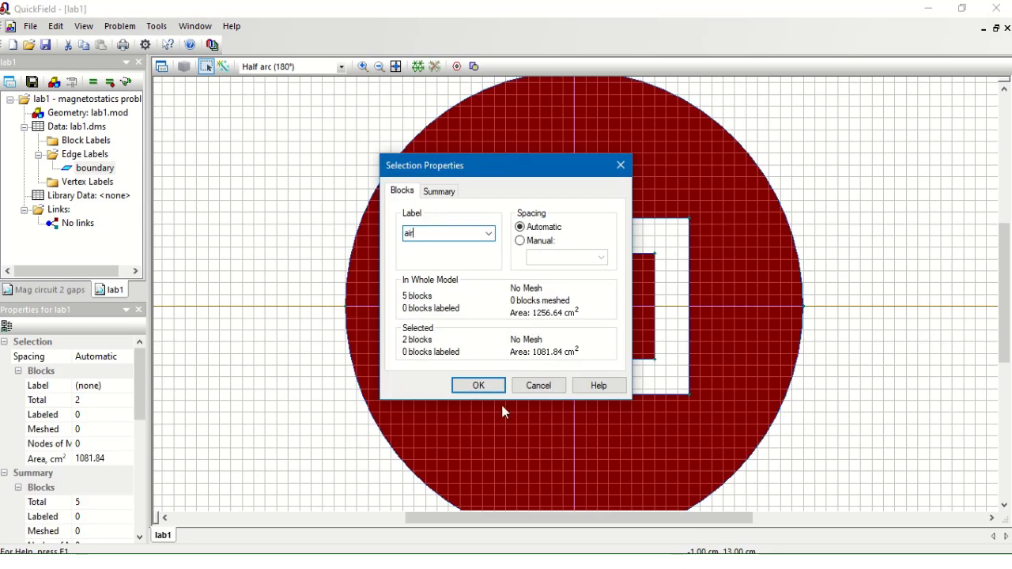
{"action": "left_click", "coordinate": [478, 385]}
Step: Select the rectangular core block and assign it the block label "core"
{"action": "left_click", "coordinate": [573, 246]}
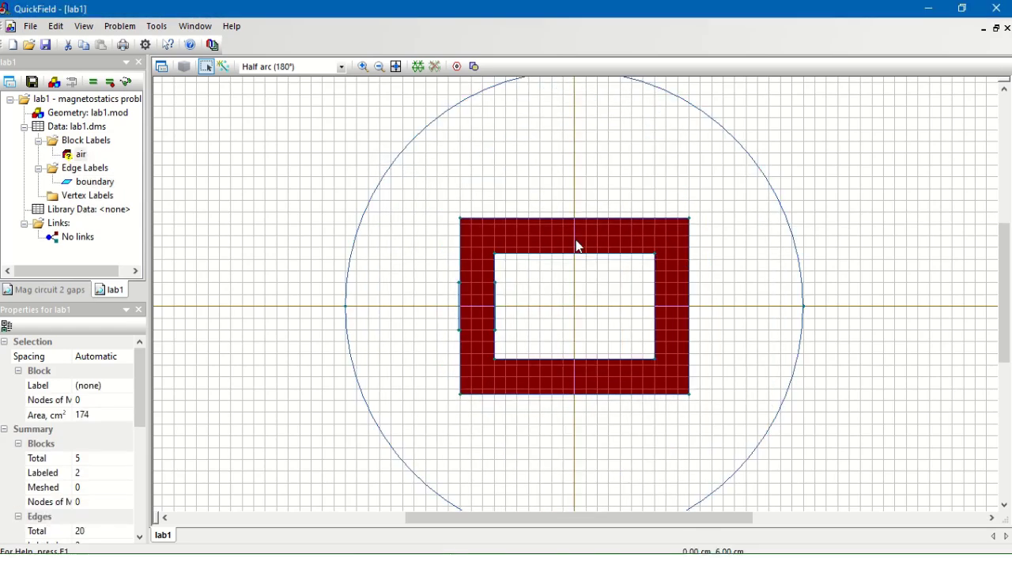
{"action": "right_click", "coordinate": [575, 246]}
{"action": "left_click", "coordinate": [623, 319]}
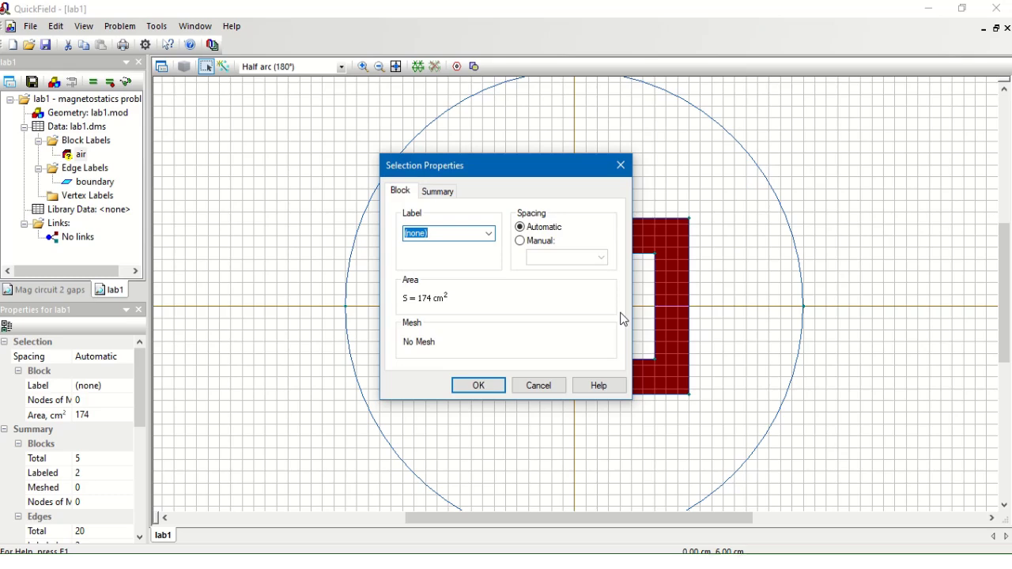
{"action": "type", "text": "core"}
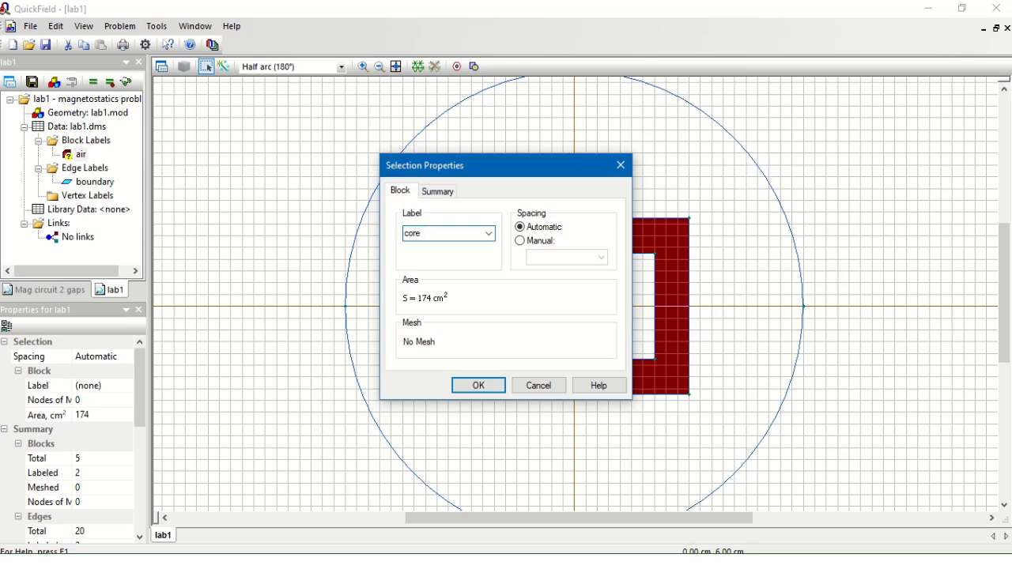
{"action": "left_click", "coordinate": [479, 386]}
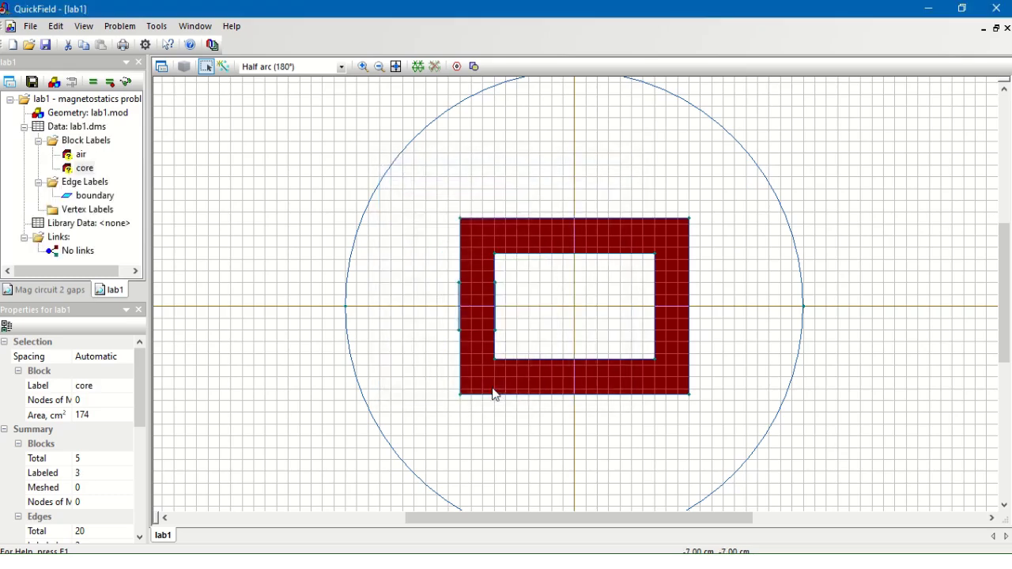
Step: Assign the block label "cu+ve" to the thin winding strip on the outer side of the core's left leg
{"action": "left_click", "coordinate": [510, 310]}
{"action": "left_click", "coordinate": [363, 66]}
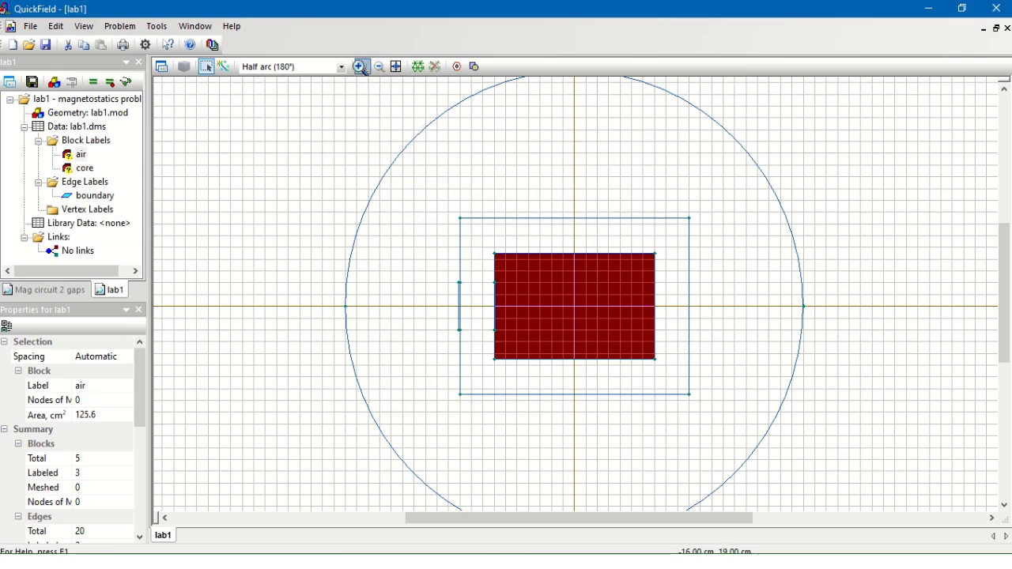
{"action": "left_click_drag", "start_coordinate": [529, 266], "coordinate": [431, 355]}
{"action": "left_click_drag", "start_coordinate": [752, 133], "coordinate": [514, 352]}
{"action": "left_click_drag", "start_coordinate": [729, 88], "coordinate": [407, 321]}
{"action": "left_click_drag", "start_coordinate": [869, 234], "coordinate": [343, 377]}
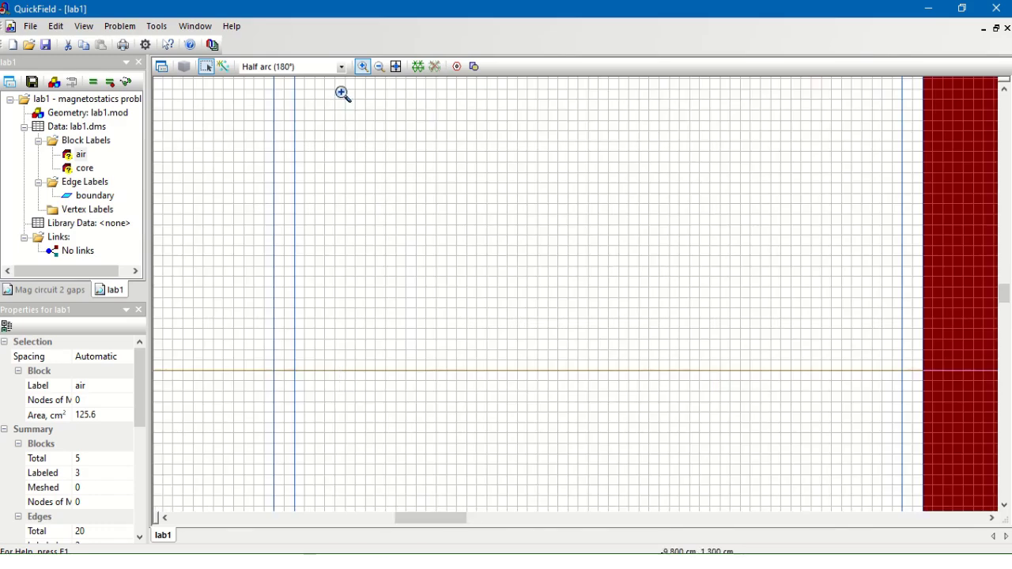
{"action": "left_click", "coordinate": [282, 172]}
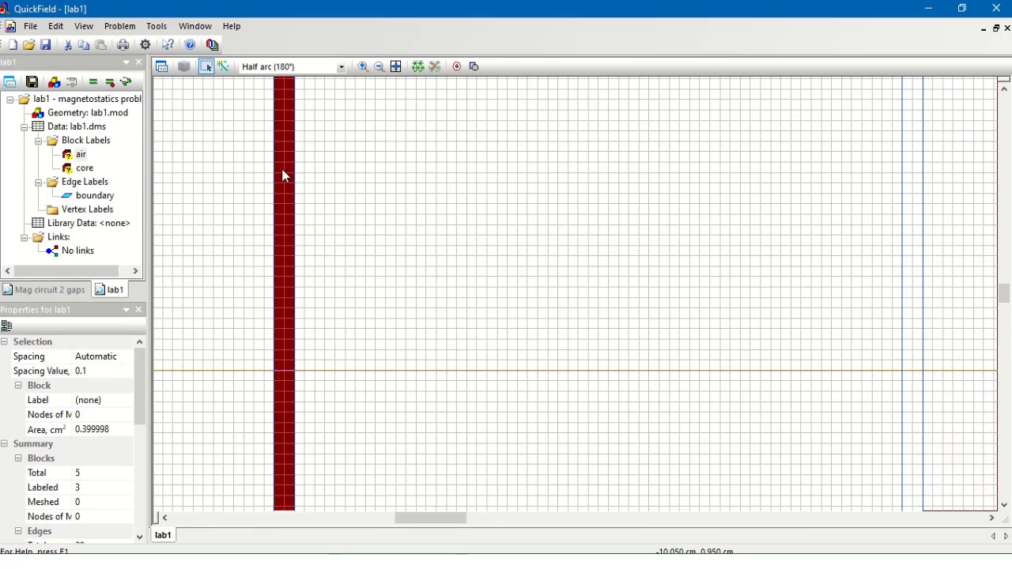
{"action": "double_click", "coordinate": [281, 168]}
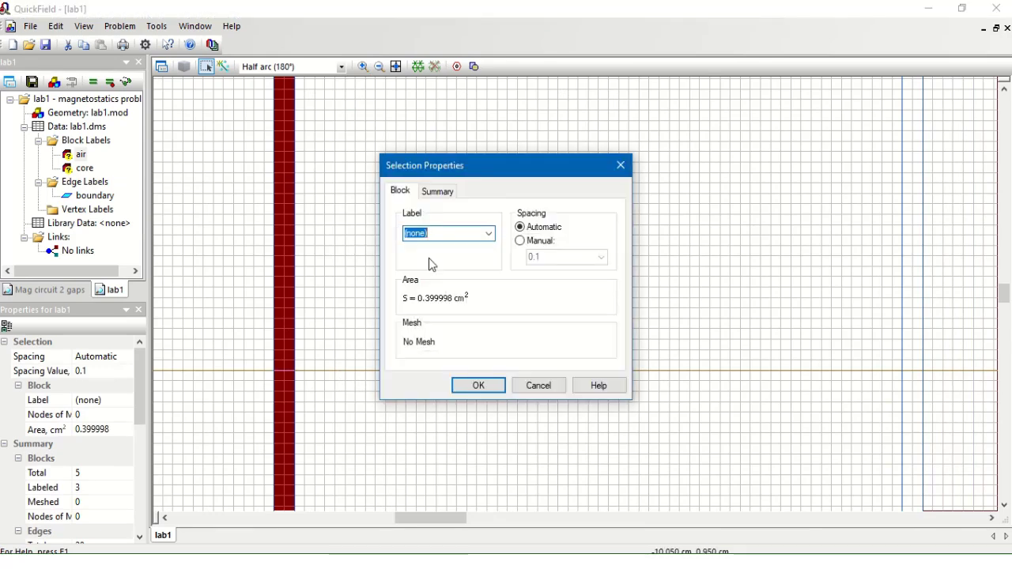
{"action": "type", "text": "cu+ve"}
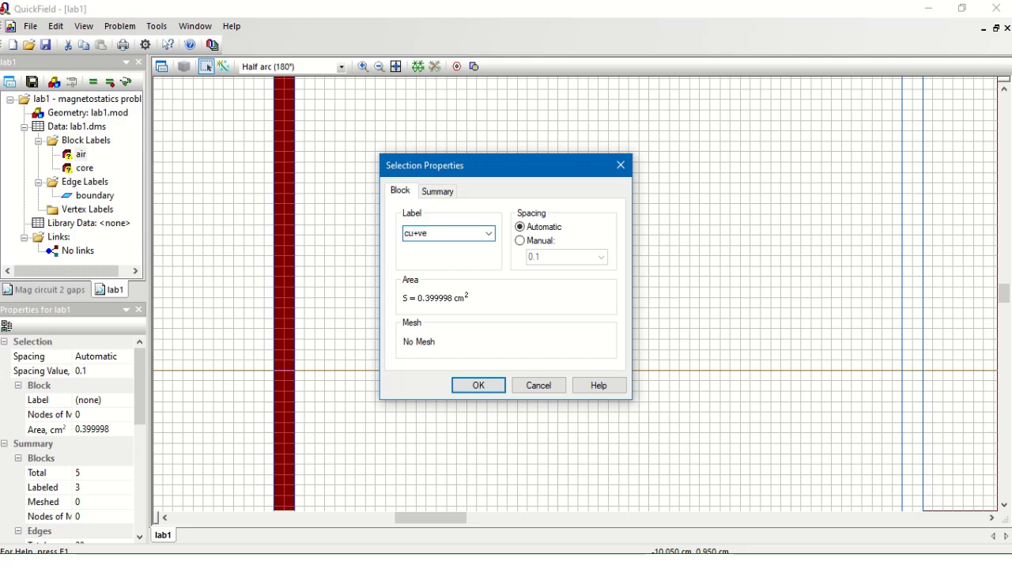
{"action": "left_click", "coordinate": [492, 386]}
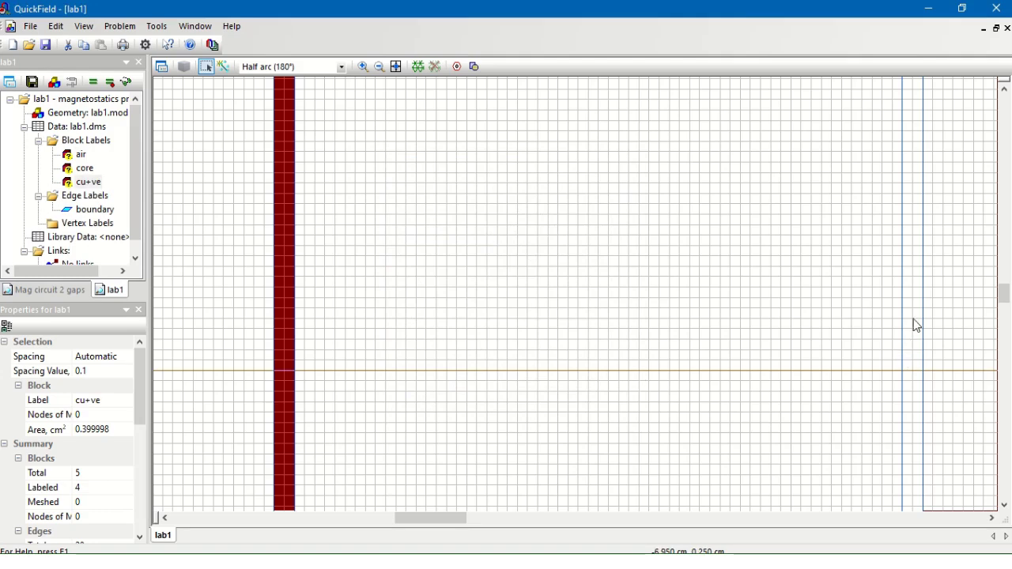
Step: Assign the block label "cu-ve" to the winding strip on the window side of the left leg, and clear the selection
{"action": "double_click", "coordinate": [915, 325]}
{"action": "type", "text": "cu"}
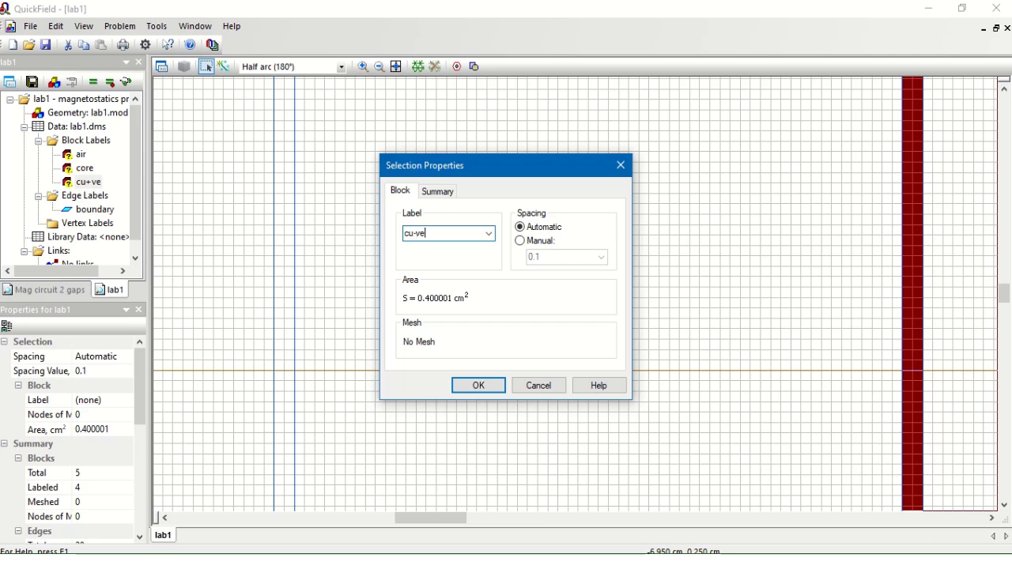
{"action": "type", "text": "-ve"}
{"action": "left_click", "coordinate": [478, 384]}
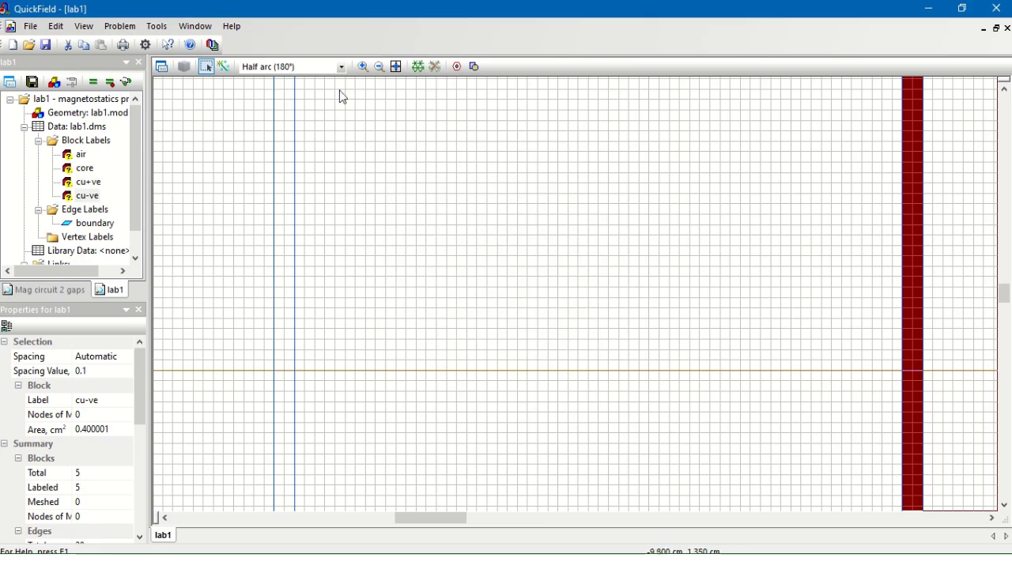
{"action": "left_click", "coordinate": [381, 68]}
{"action": "left_click", "coordinate": [380, 67]}
{"action": "left_click", "coordinate": [381, 68]}
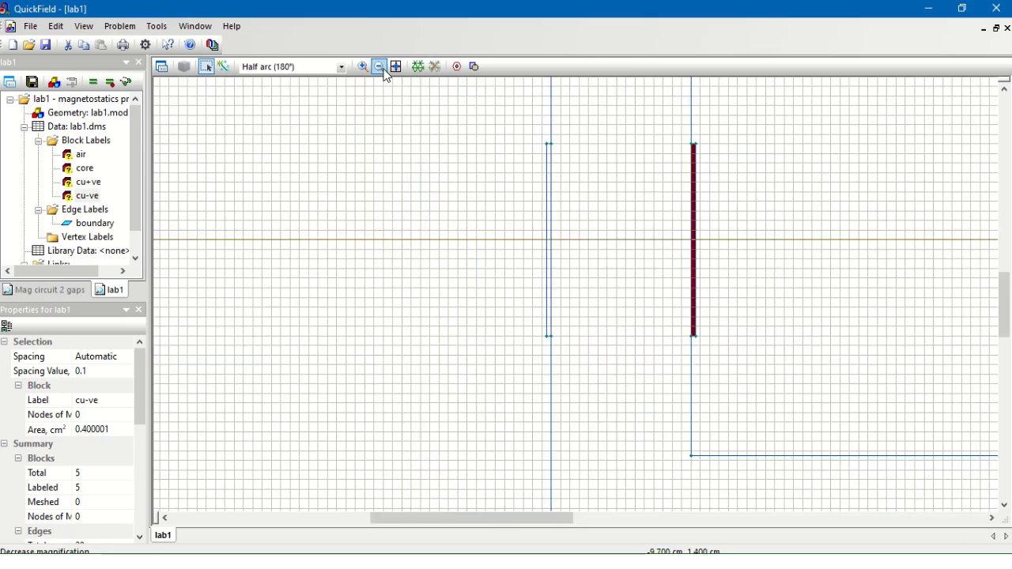
{"action": "left_click", "coordinate": [381, 67]}
{"action": "left_click", "coordinate": [810, 286]}
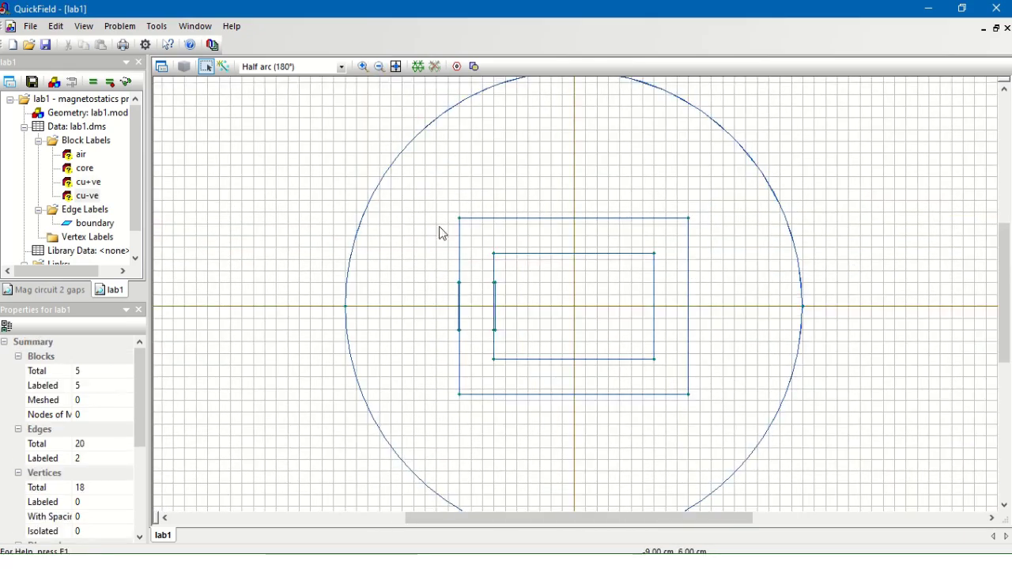
Step: Give the air block label a relative permeability of 1
{"action": "left_click", "coordinate": [82, 155]}
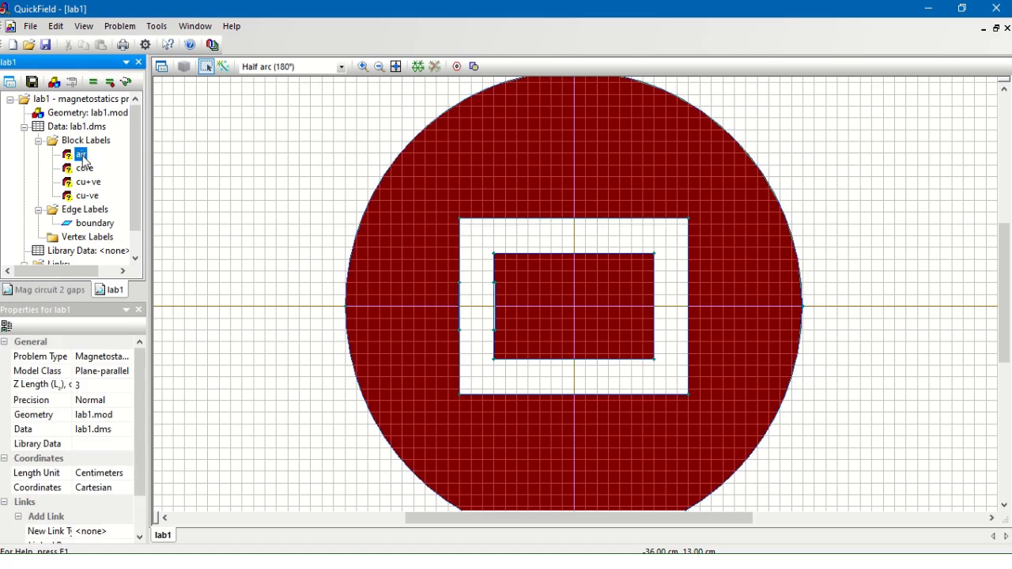
{"action": "double_click", "coordinate": [82, 156]}
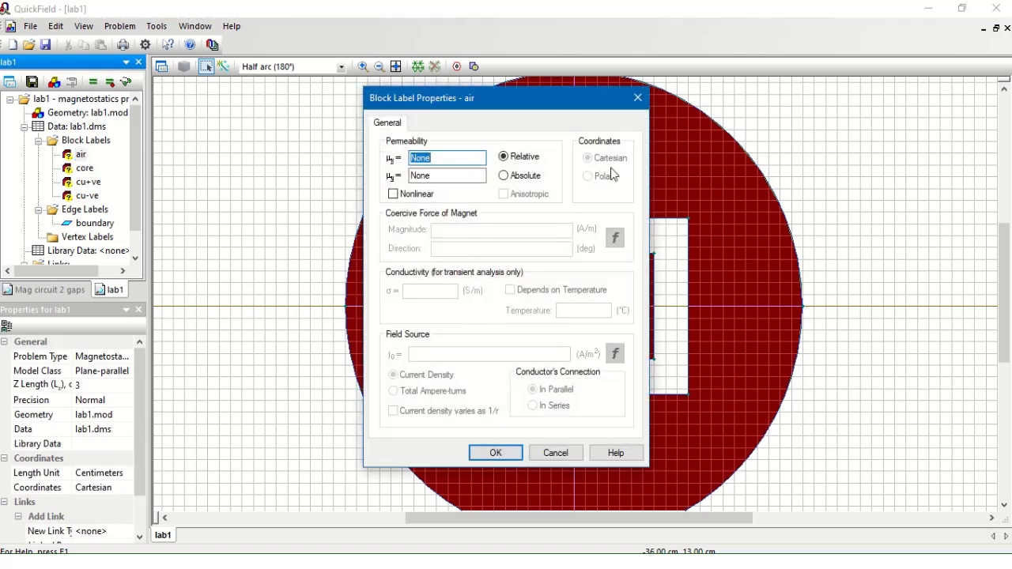
{"action": "left_click_drag", "start_coordinate": [576, 107], "coordinate": [270, 124]}
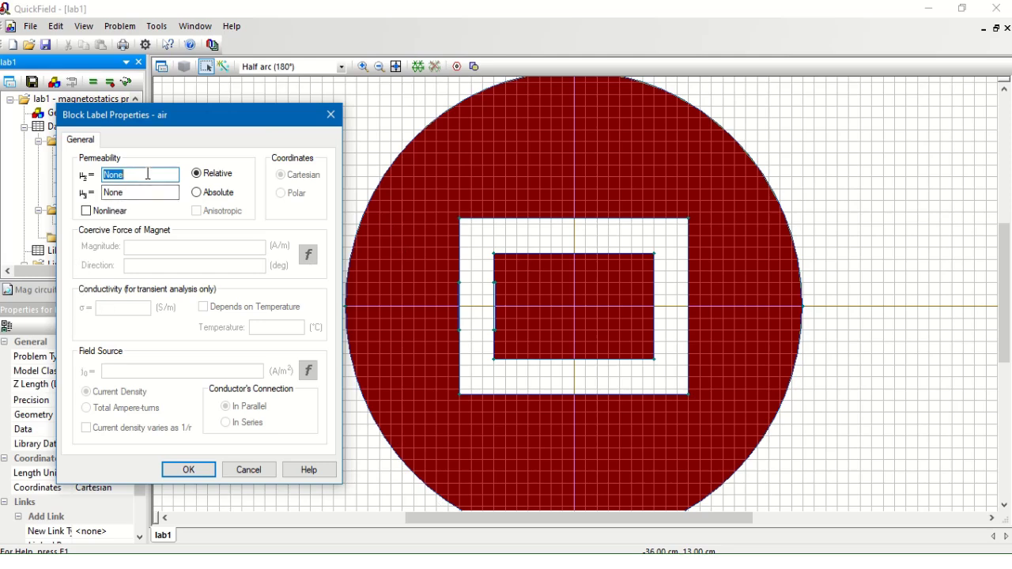
{"action": "type", "text": "1"}
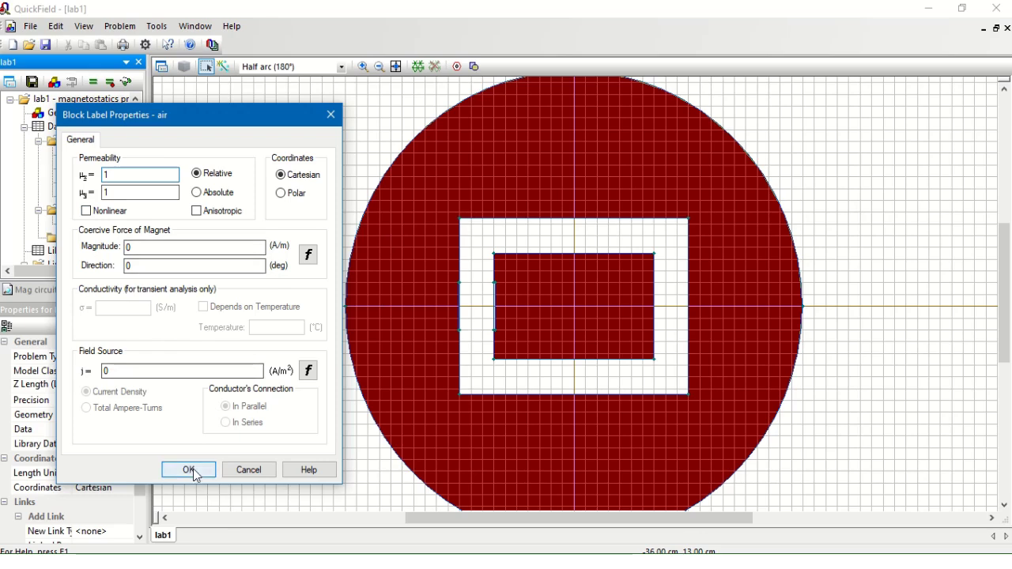
{"action": "left_click", "coordinate": [188, 469]}
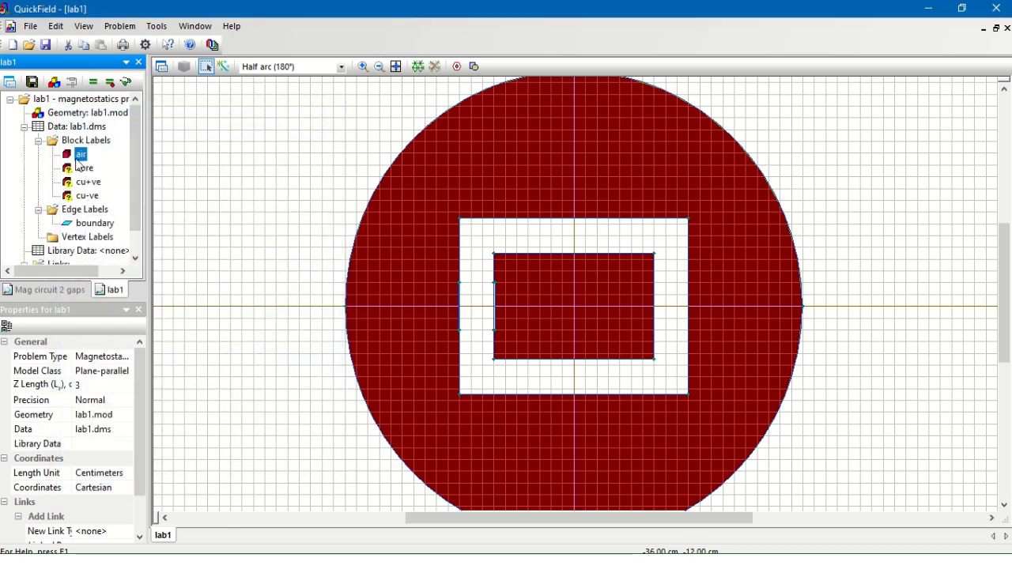
Step: Give the core block label a relative permeability of 1000
{"action": "double_click", "coordinate": [87, 170]}
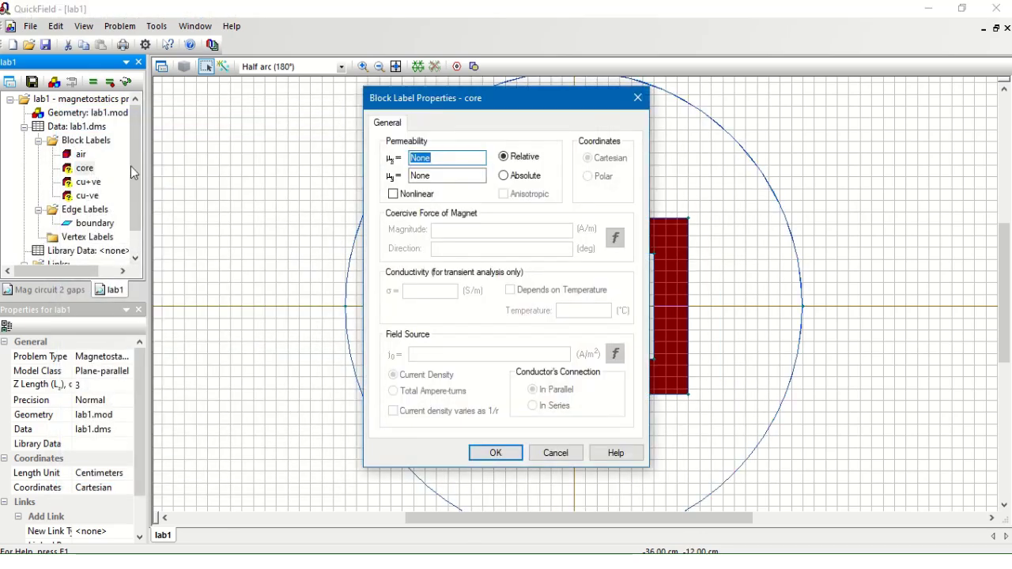
{"action": "type", "text": "1000"}
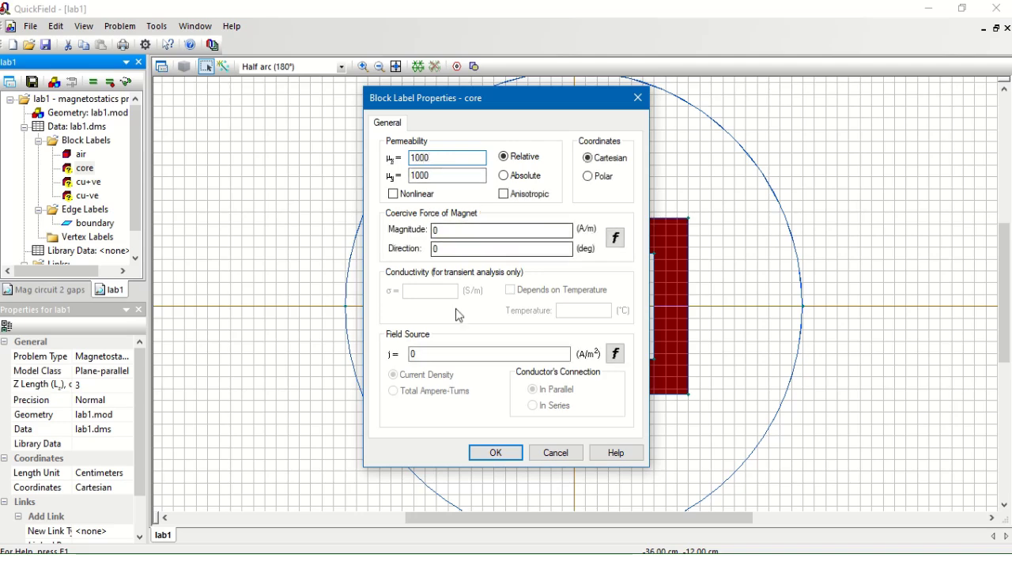
{"action": "left_click", "coordinate": [495, 453]}
Step: Give the cu+ve block label a relative permeability of 1 and a field source of 10 A as total ampere-turns
{"action": "double_click", "coordinate": [97, 188]}
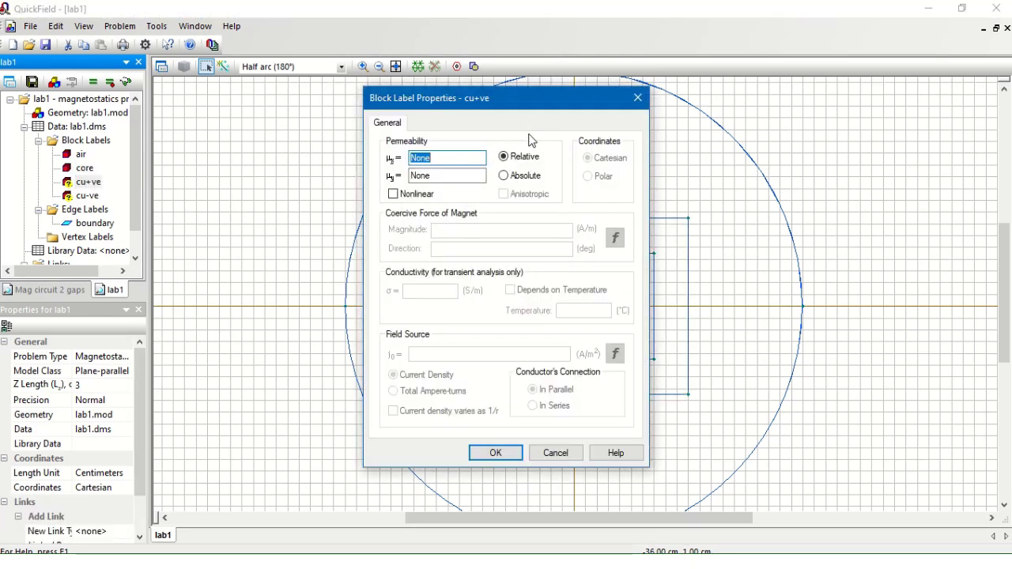
{"action": "type", "text": "11"}
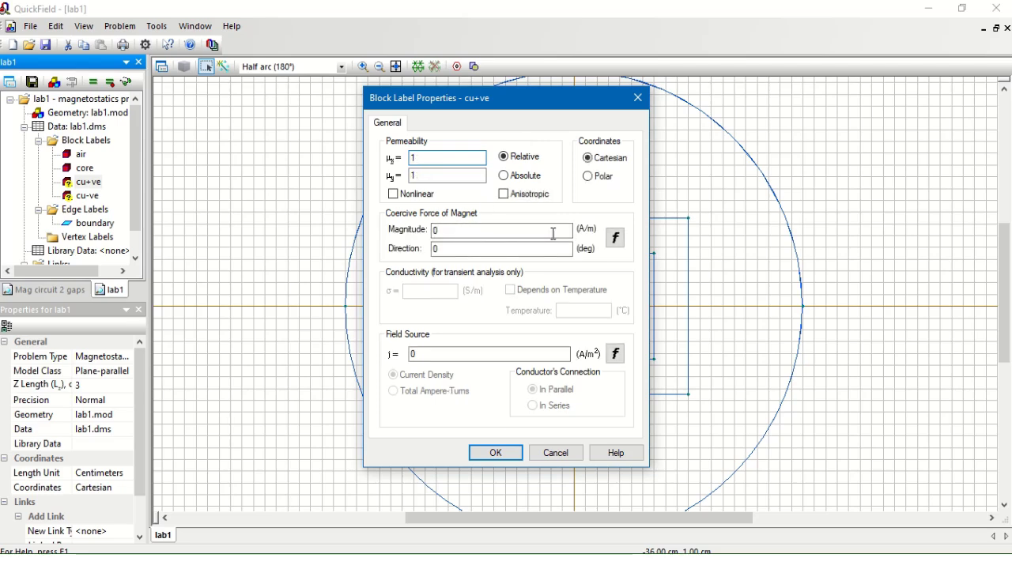
{"action": "double_click", "coordinate": [450, 356]}
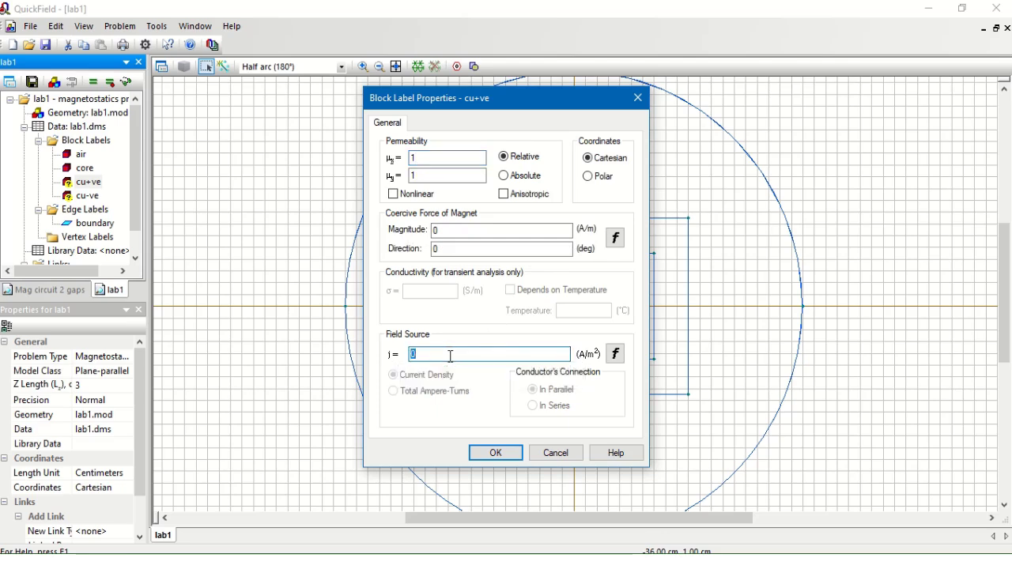
{"action": "type", "text": "10"}
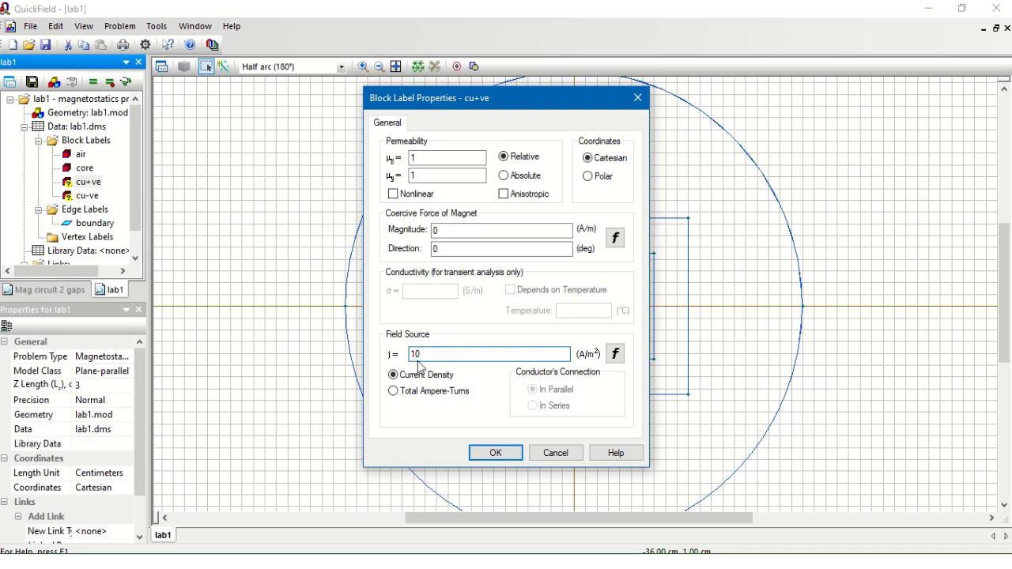
{"action": "left_click", "coordinate": [414, 395]}
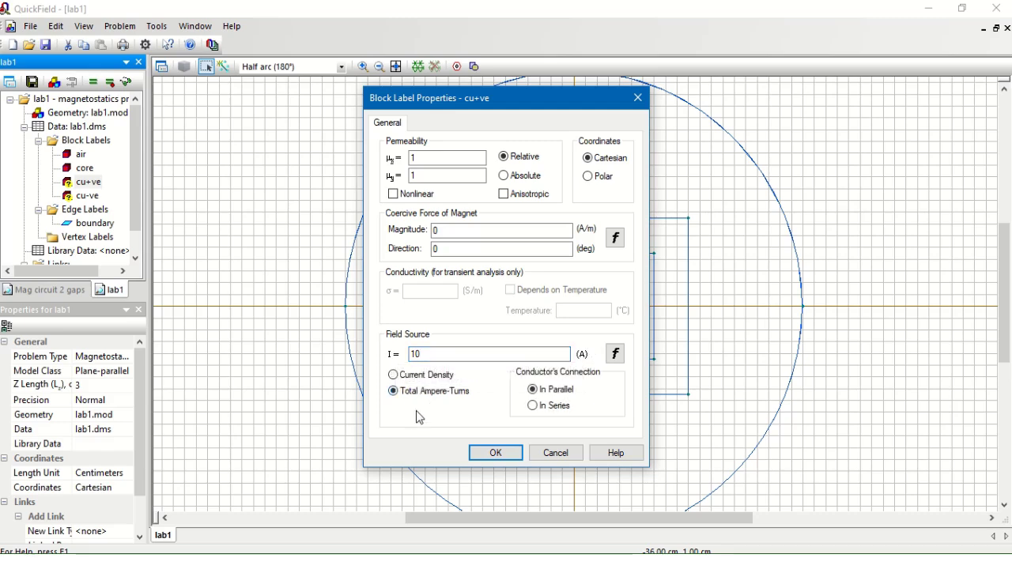
{"action": "left_click", "coordinate": [505, 457]}
Step: Give the cu-ve block label a relative permeability of 1 and a field source of -10 A as total ampere-turns
{"action": "double_click", "coordinate": [89, 195]}
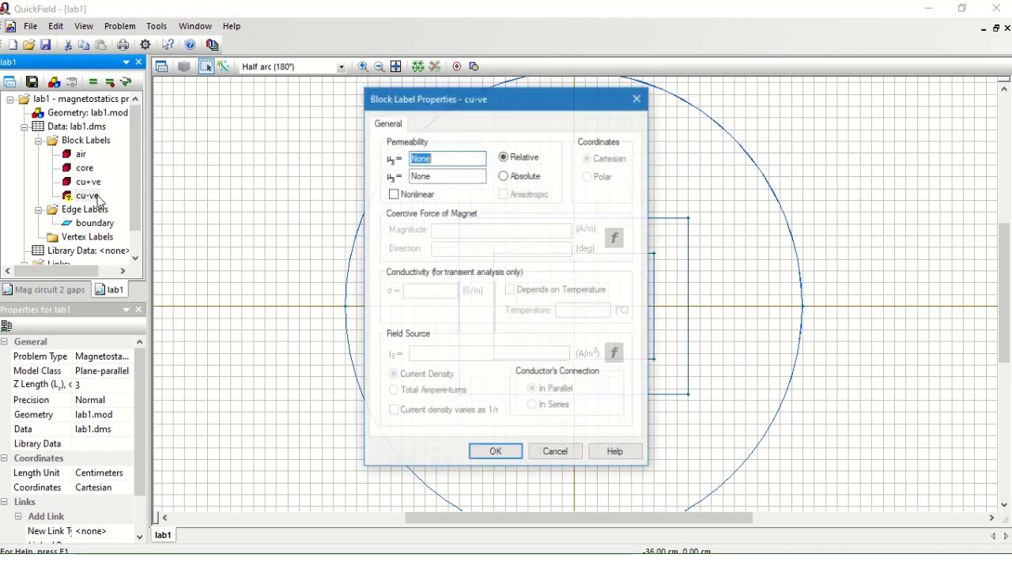
{"action": "type", "text": "1"}
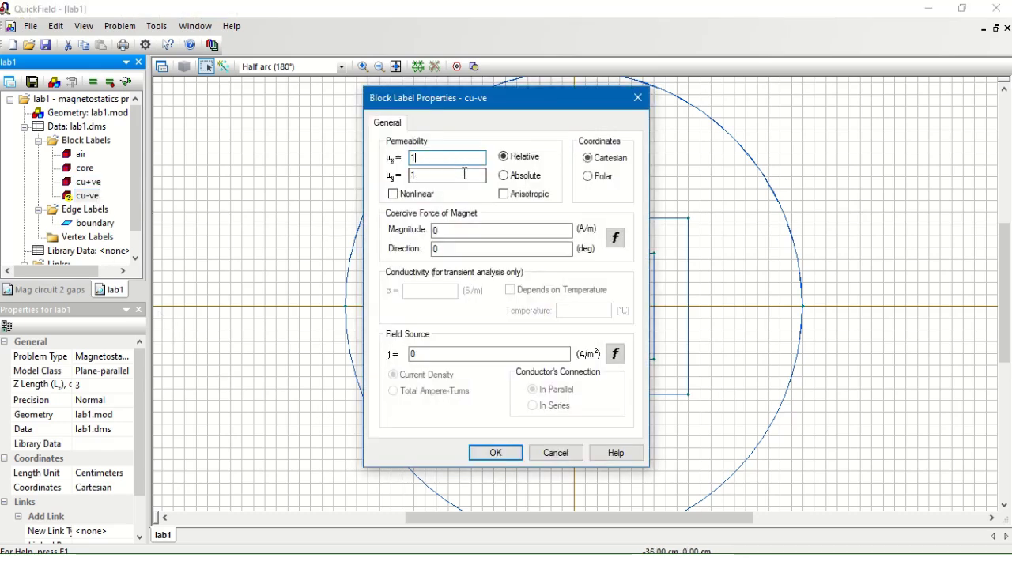
{"action": "double_click", "coordinate": [451, 354]}
{"action": "type", "text": "-10"}
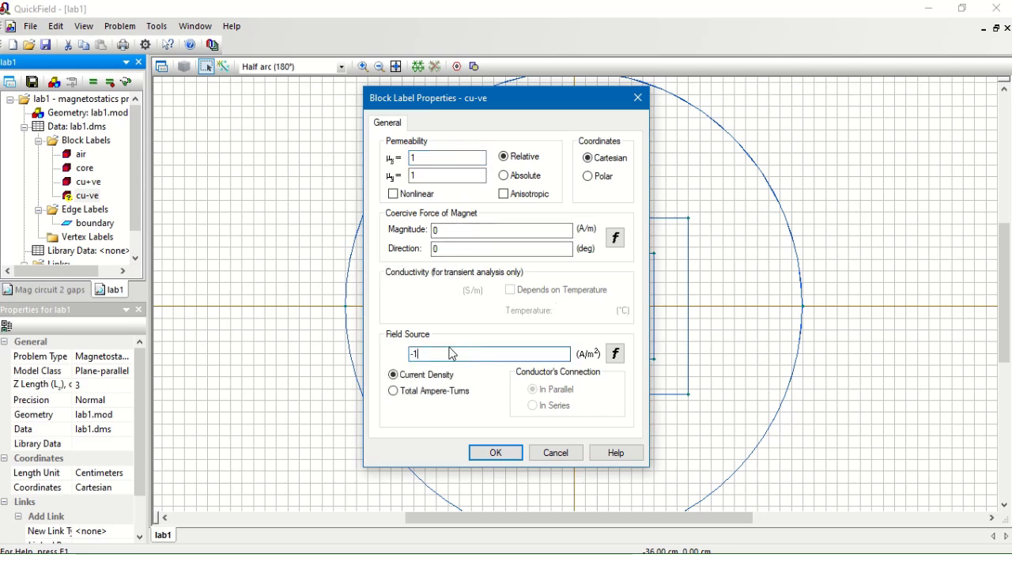
{"action": "left_click", "coordinate": [451, 392]}
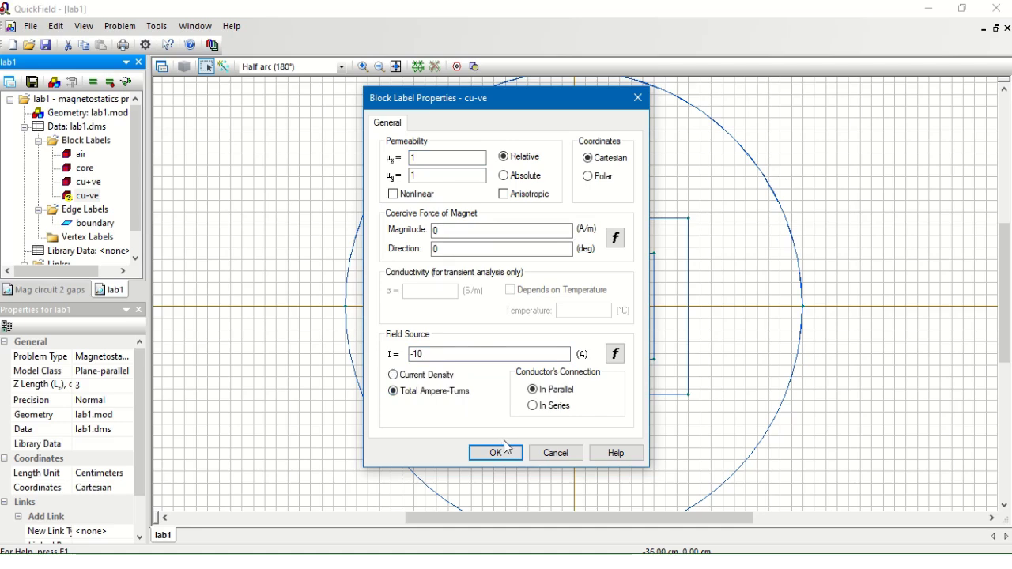
{"action": "left_click", "coordinate": [498, 451]}
Step: Try to build the mesh for the whole model with automatic spacing
{"action": "left_click", "coordinate": [897, 316]}
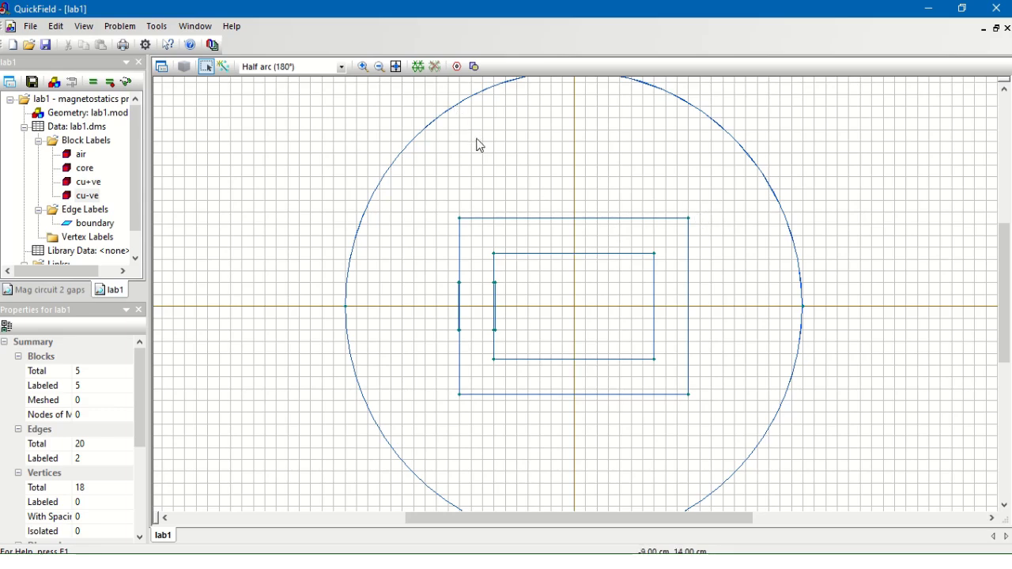
{"action": "key", "text": "ctrl+a"}
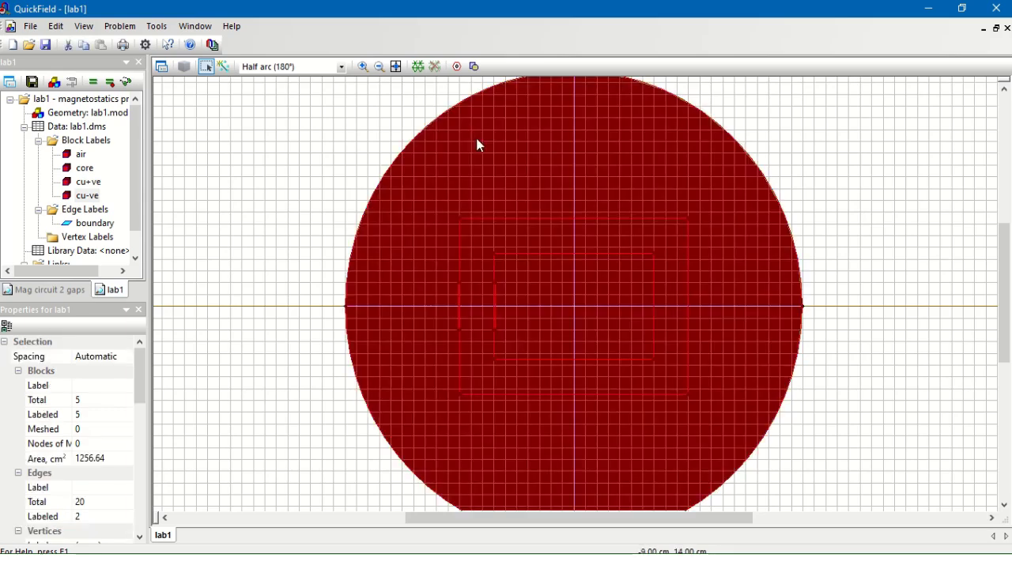
{"action": "left_click", "coordinate": [417, 68]}
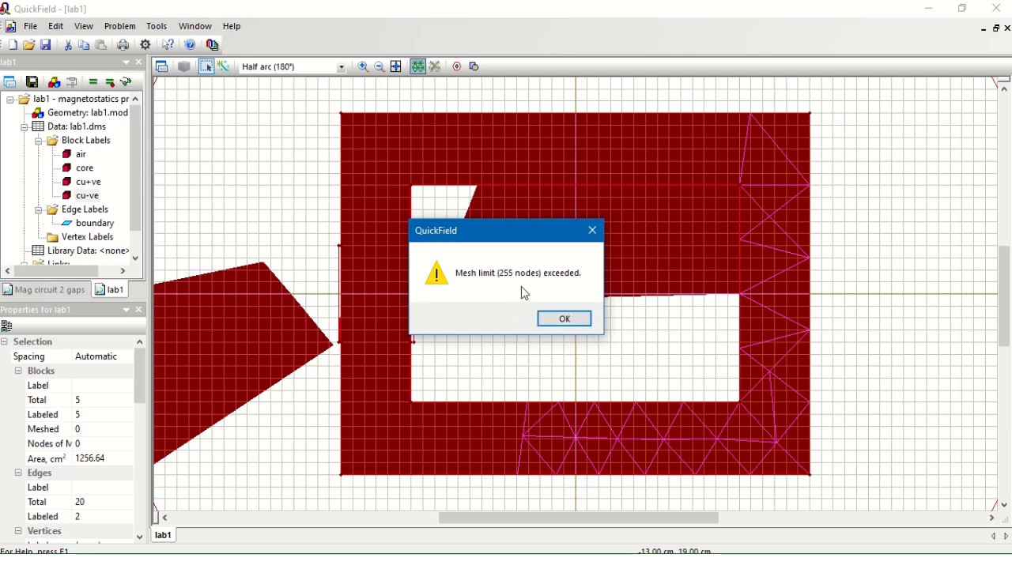
{"action": "left_click", "coordinate": [563, 318]}
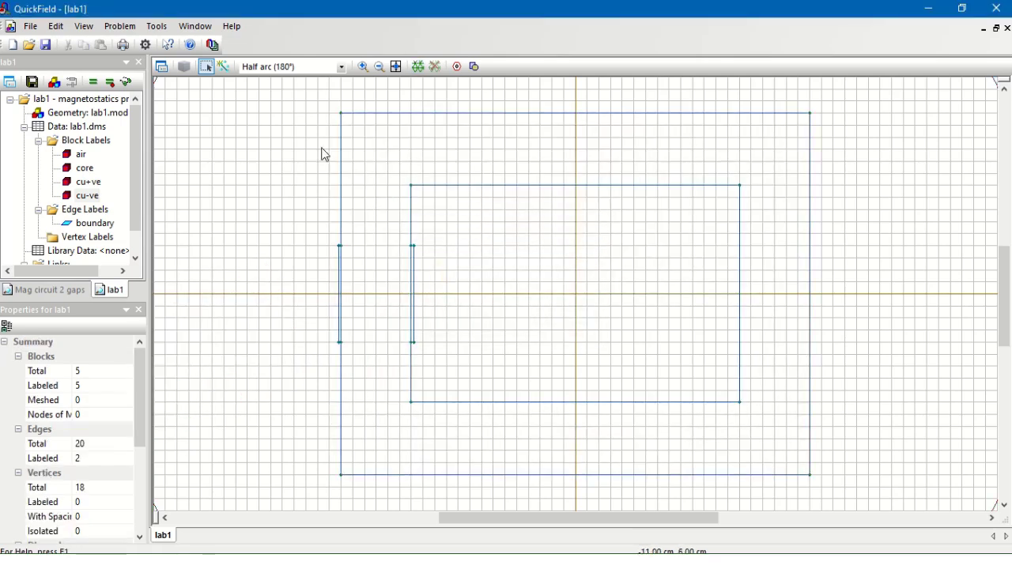
Step: Set a manual mesh spacing of 8 for the two vertices on the circular boundary
{"action": "left_click", "coordinate": [379, 66]}
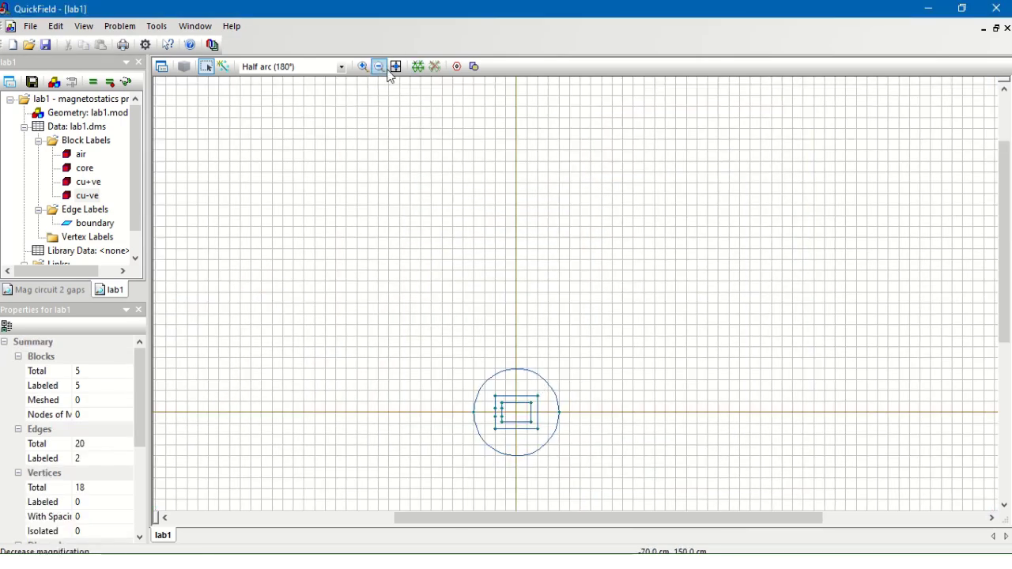
{"action": "left_click", "coordinate": [364, 67]}
{"action": "left_click", "coordinate": [491, 419]}
{"action": "left_click_drag", "start_coordinate": [795, 168], "coordinate": [467, 437]}
{"action": "left_click_drag", "start_coordinate": [792, 109], "coordinate": [353, 470]}
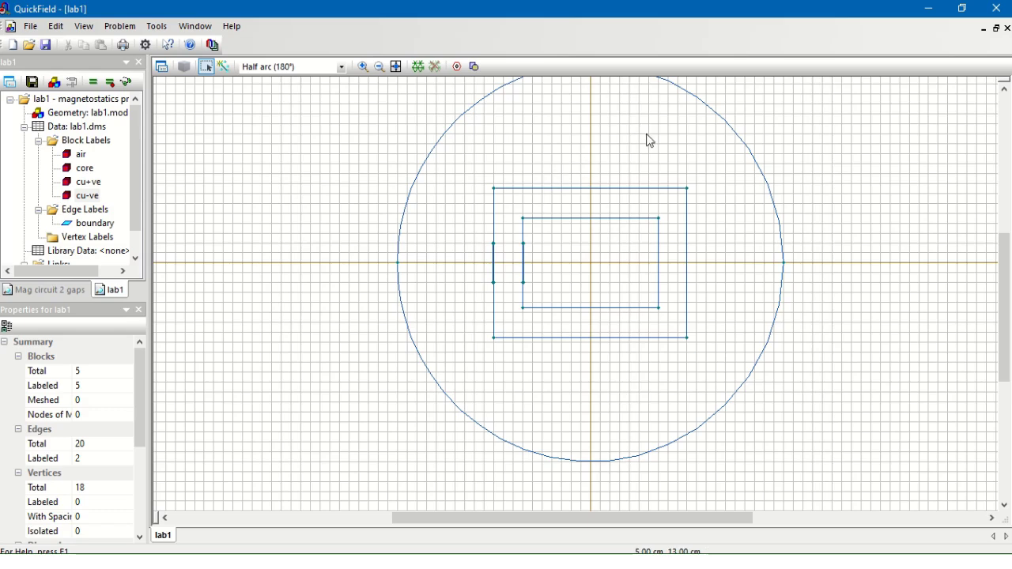
{"action": "left_click", "coordinate": [784, 269]}
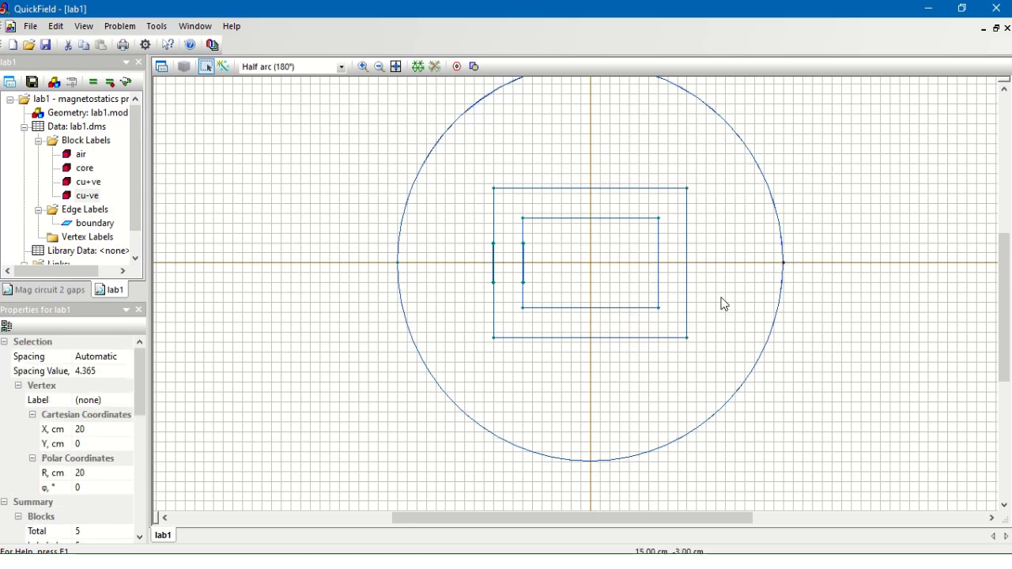
{"action": "left_click", "coordinate": [398, 270], "text": "ctrl"}
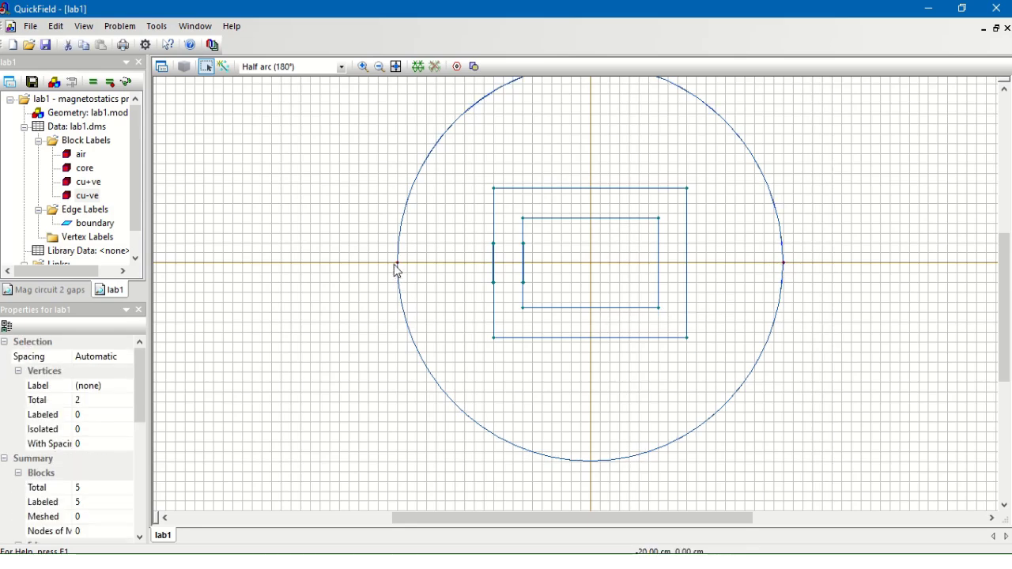
{"action": "right_click", "coordinate": [398, 270]}
{"action": "left_click", "coordinate": [427, 316]}
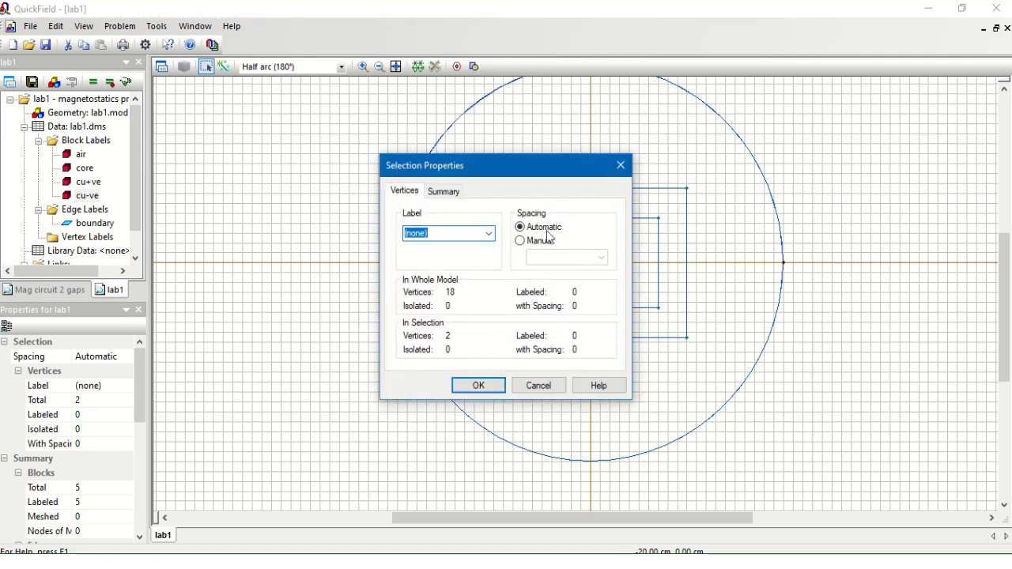
{"action": "left_click", "coordinate": [551, 241]}
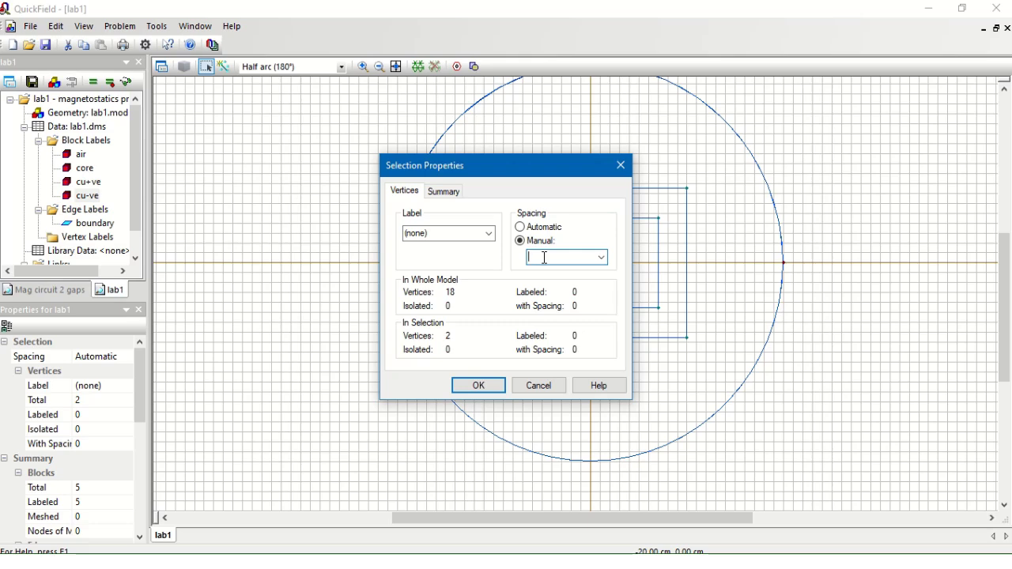
{"action": "left_click", "coordinate": [484, 385]}
Step: Set a manual mesh spacing of 1.5 for the core rectangle together with its window and winding strips
{"action": "left_click_drag", "start_coordinate": [700, 167], "coordinate": [492, 353]}
{"action": "right_click", "coordinate": [518, 329]}
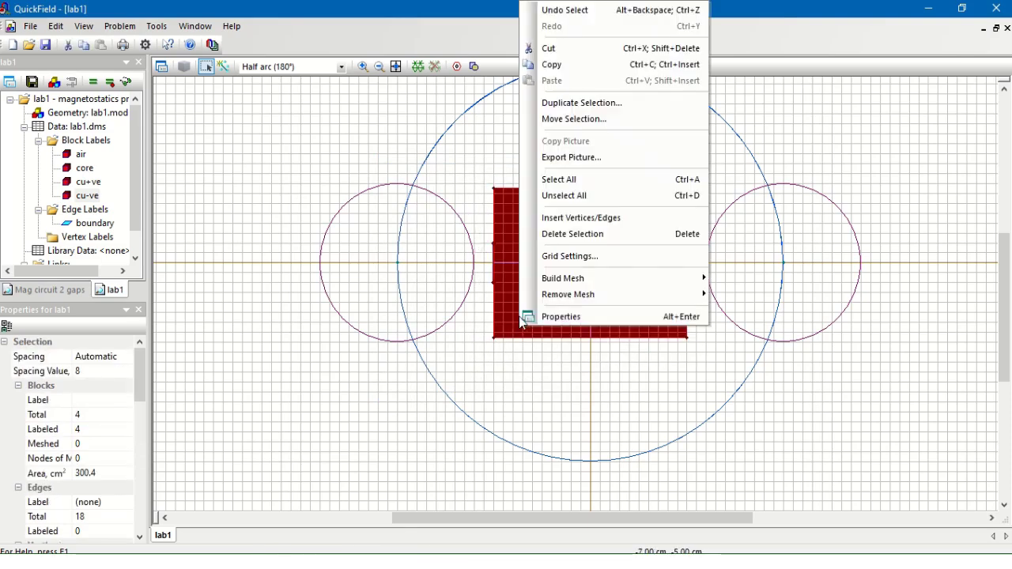
{"action": "left_click", "coordinate": [569, 315]}
{"action": "left_click", "coordinate": [546, 240]}
{"action": "left_click_drag", "start_coordinate": [536, 179], "coordinate": [388, 189]}
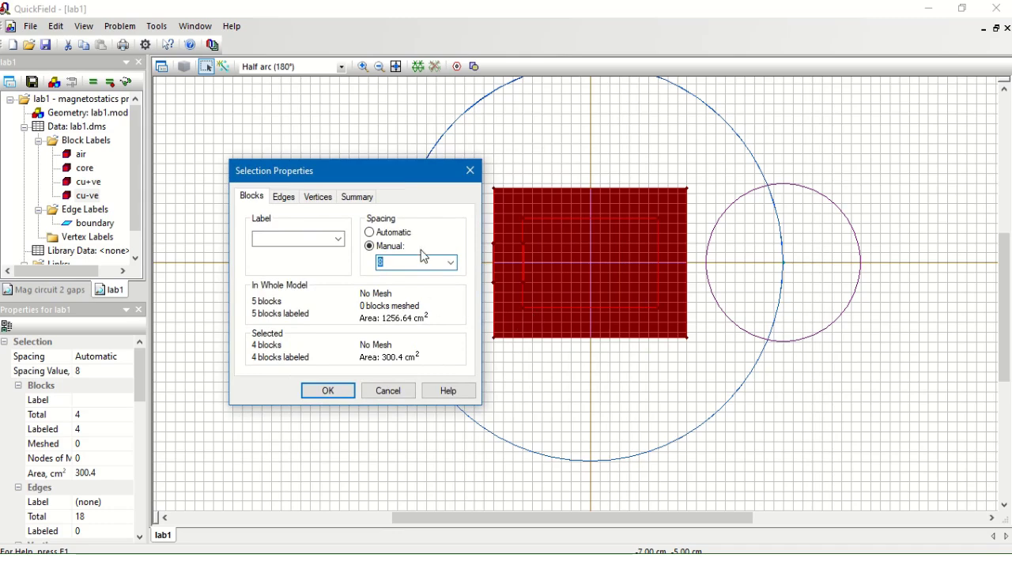
{"action": "type", "text": "1.5"}
{"action": "left_click", "coordinate": [327, 390]}
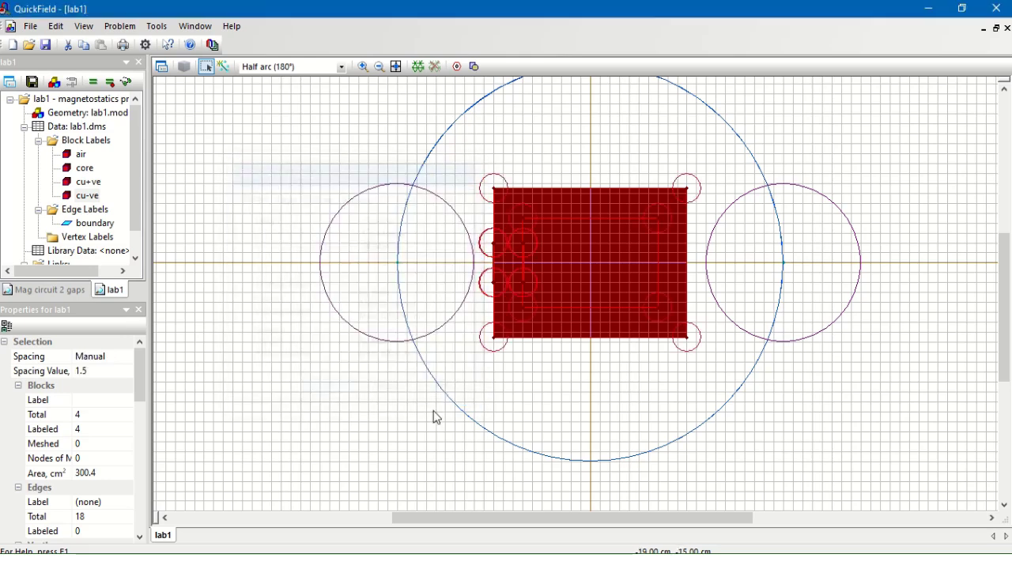
Step: Build the mesh for the whole model and check its node count in the selection properties
{"action": "left_click", "coordinate": [814, 484]}
{"action": "key", "text": "ctrl+a"}
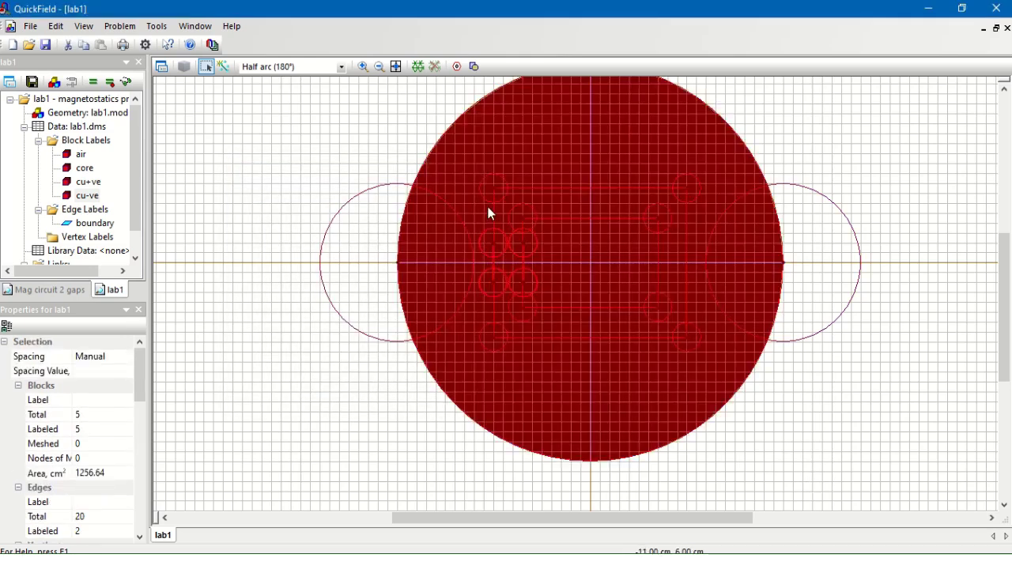
{"action": "left_click", "coordinate": [418, 66]}
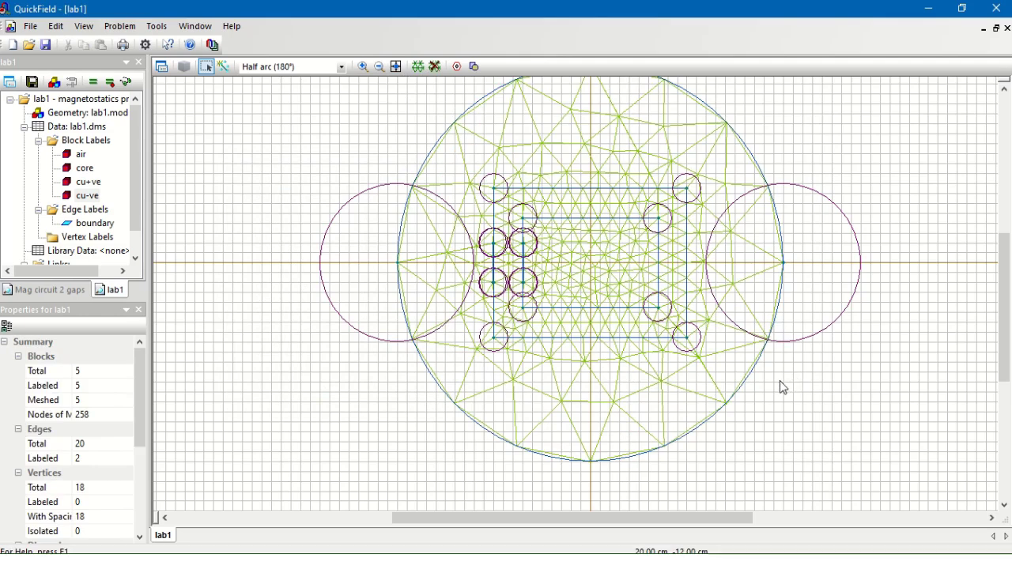
{"action": "key", "text": "ctrl+a"}
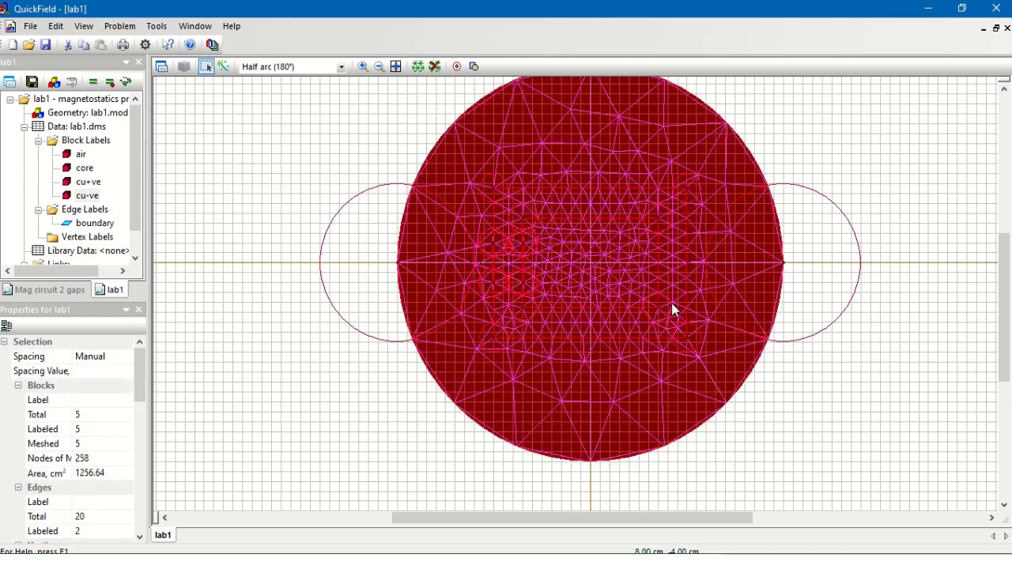
{"action": "right_click", "coordinate": [671, 304]}
{"action": "left_click", "coordinate": [677, 316]}
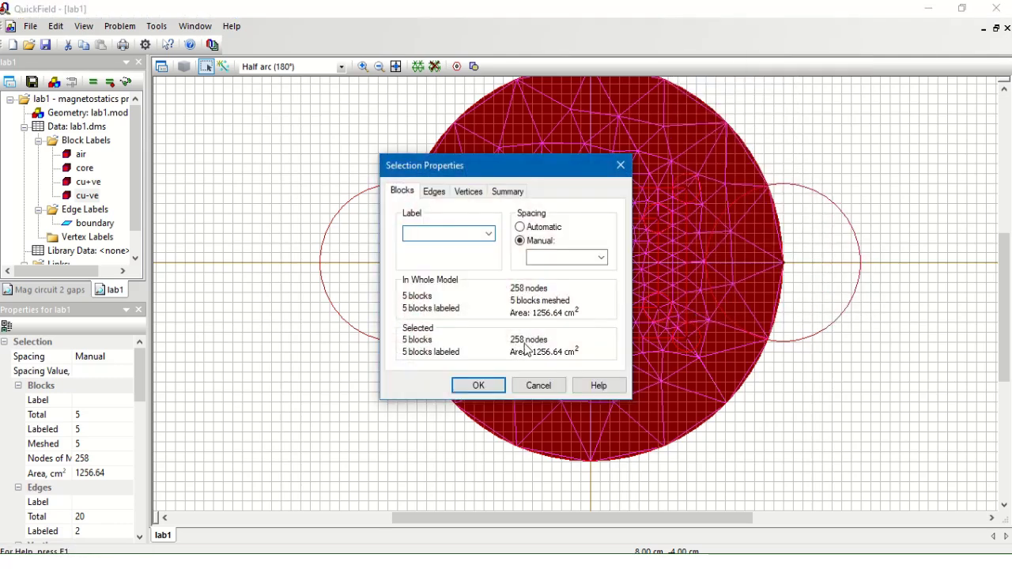
{"action": "left_click", "coordinate": [620, 165]}
Step: Try to solve the lab1 problem with the current mesh
{"action": "left_click", "coordinate": [93, 81]}
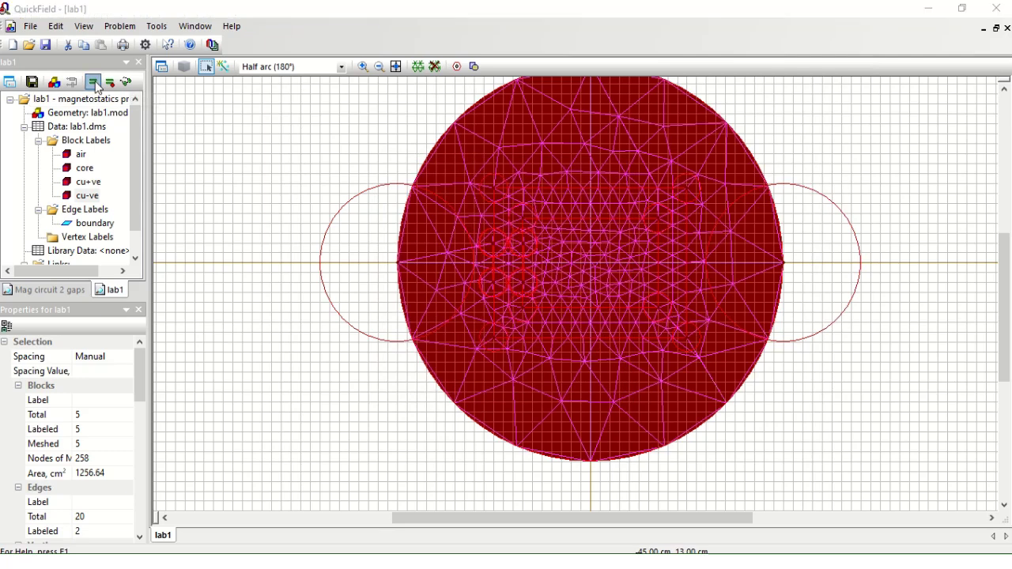
{"action": "left_click", "coordinate": [498, 342]}
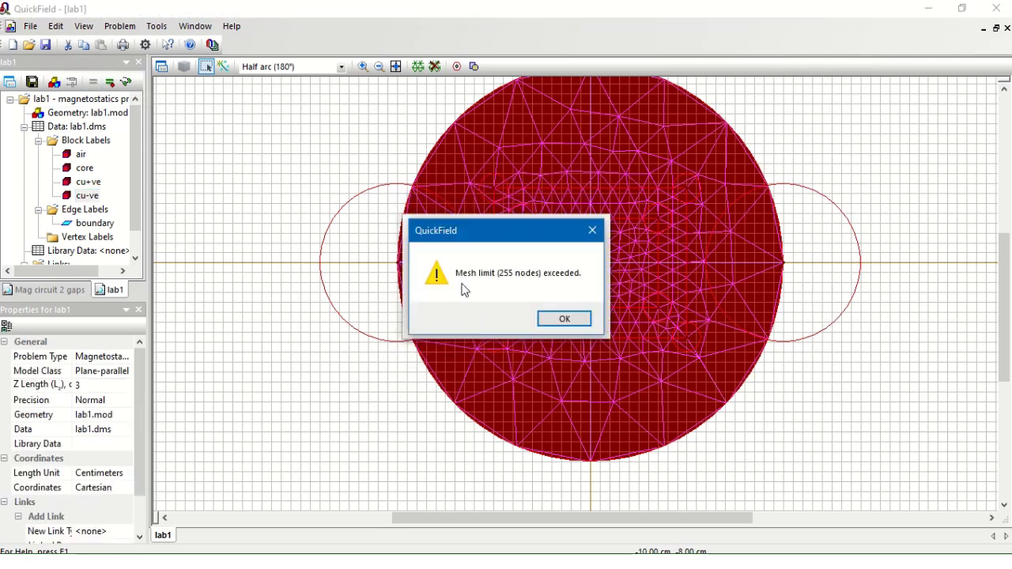
{"action": "left_click", "coordinate": [568, 320]}
Step: Change the manual mesh spacing of the core, window and winding strips to 1.6
{"action": "left_click_drag", "start_coordinate": [708, 169], "coordinate": [479, 367]}
{"action": "right_click", "coordinate": [518, 327]}
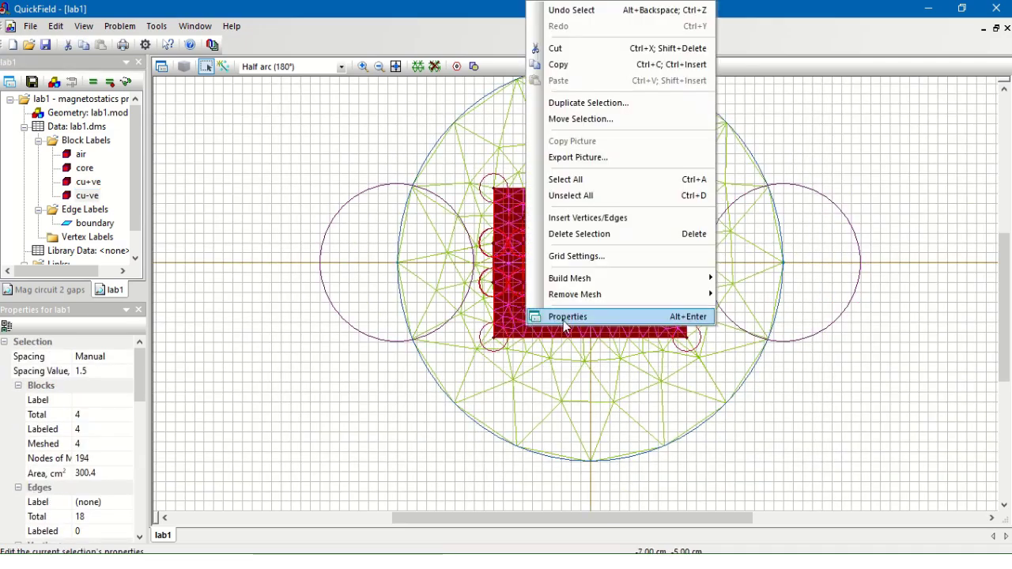
{"action": "left_click", "coordinate": [568, 315]}
{"action": "double_click", "coordinate": [556, 256]}
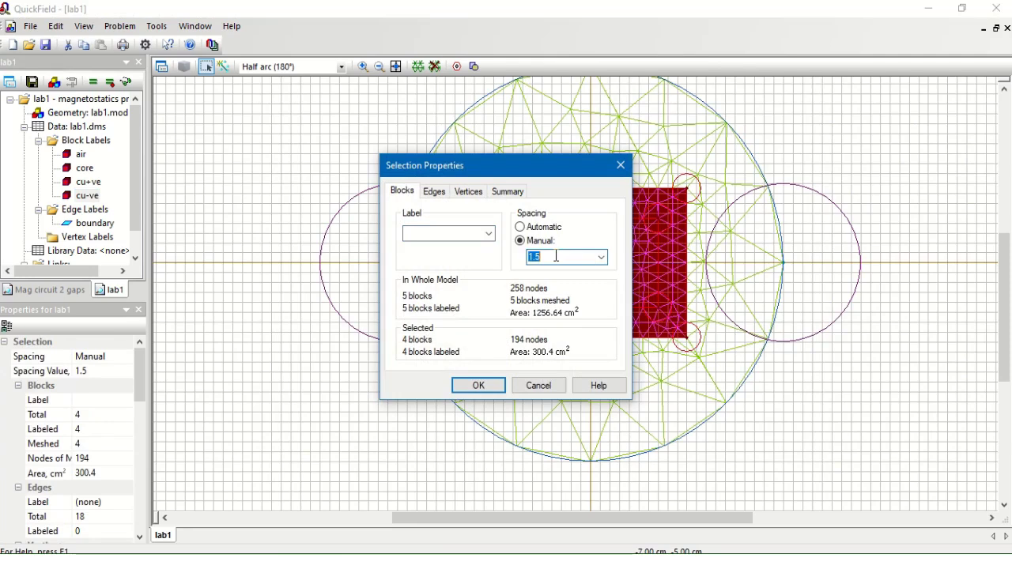
{"action": "type", "text": "1.6"}
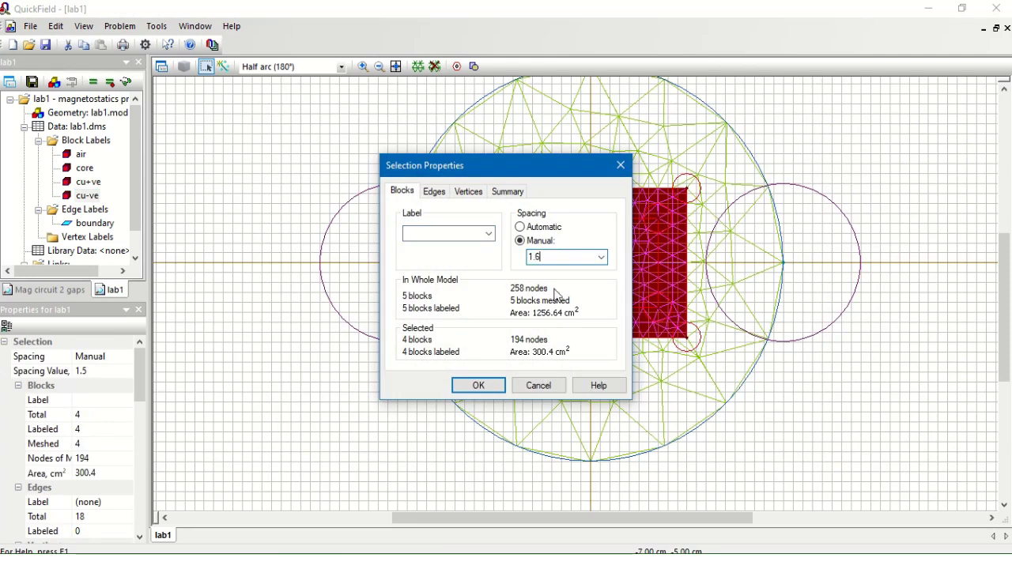
{"action": "left_click", "coordinate": [478, 385]}
Step: Rebuild the mesh for the whole model, check its node count in the selection properties, and clear the selection
{"action": "key", "text": "ctrl+a"}
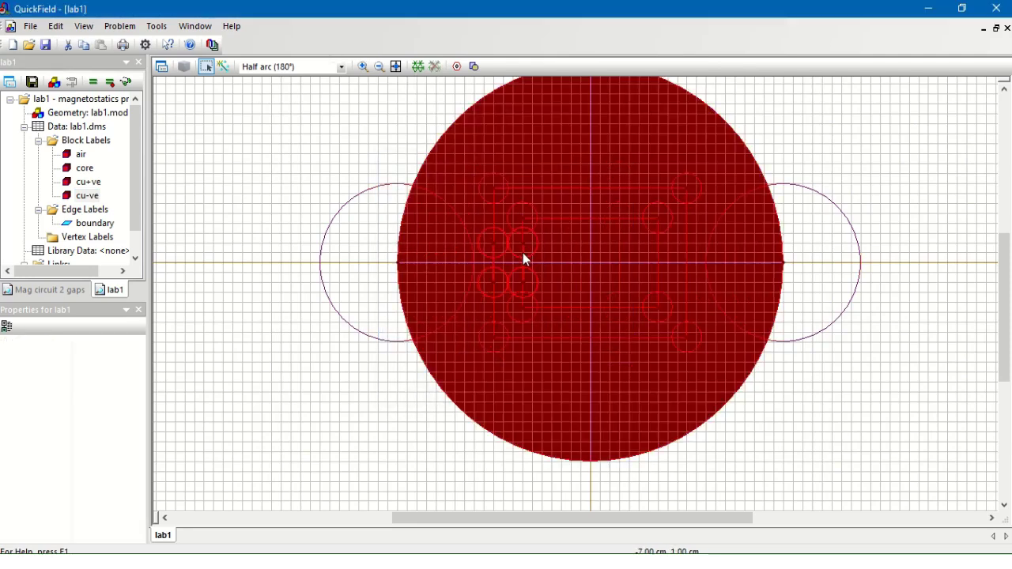
{"action": "left_click", "coordinate": [417, 67]}
{"action": "right_click", "coordinate": [543, 251]}
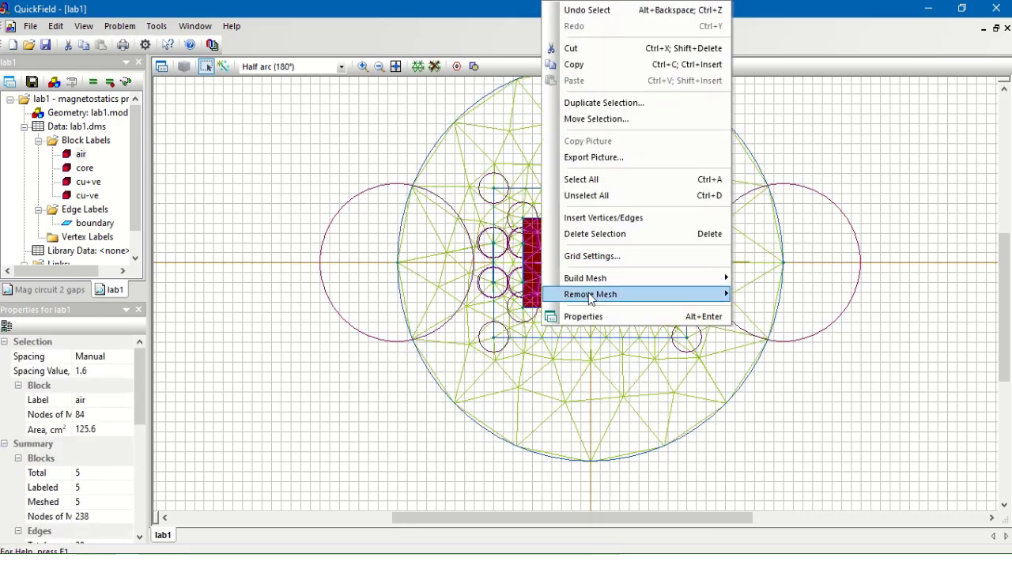
{"action": "left_click", "coordinate": [867, 364]}
{"action": "key", "text": "ctrl+a"}
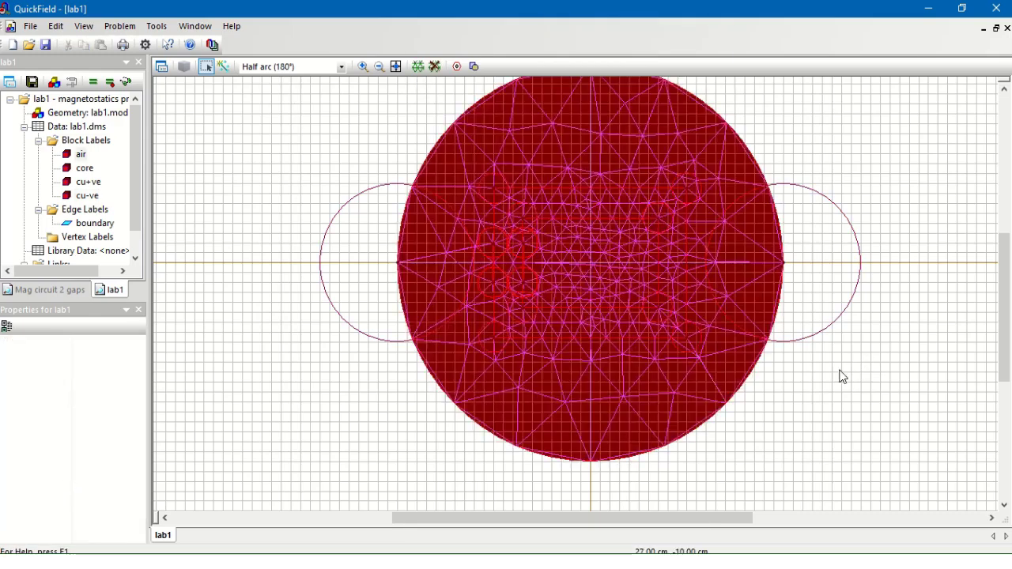
{"action": "right_click", "coordinate": [590, 320]}
{"action": "left_click", "coordinate": [636, 320]}
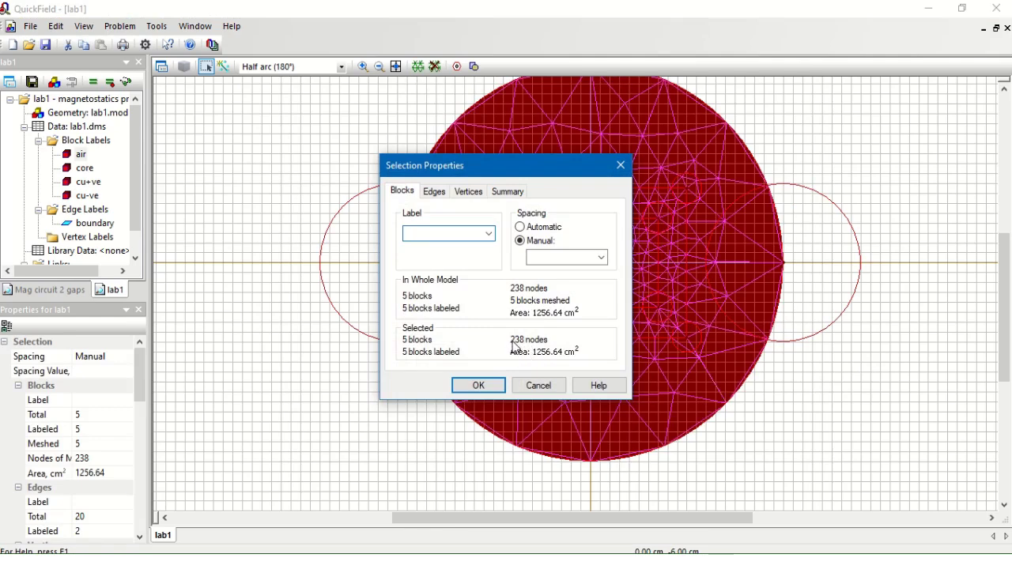
{"action": "left_click", "coordinate": [468, 385]}
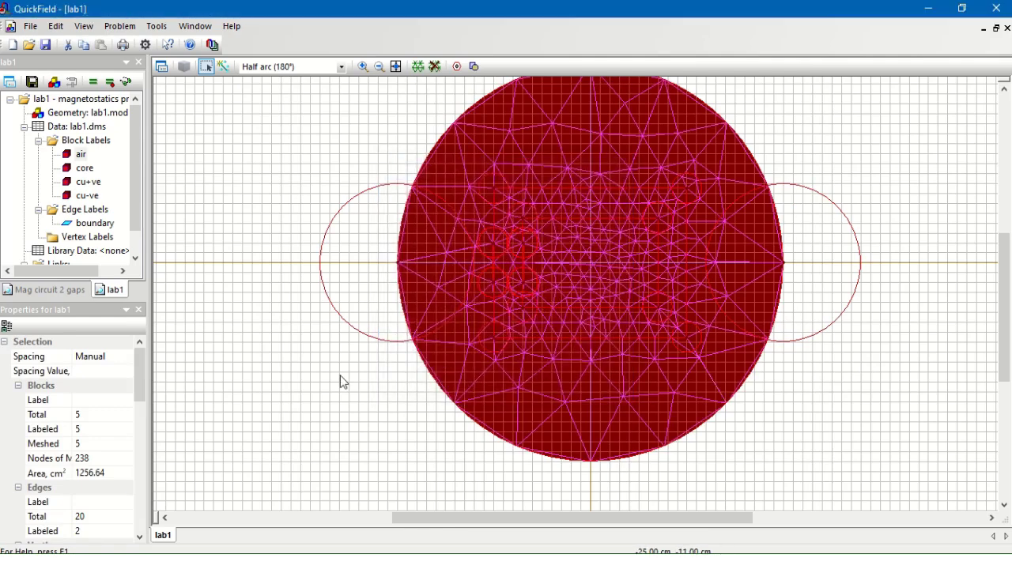
{"action": "left_click", "coordinate": [273, 423]}
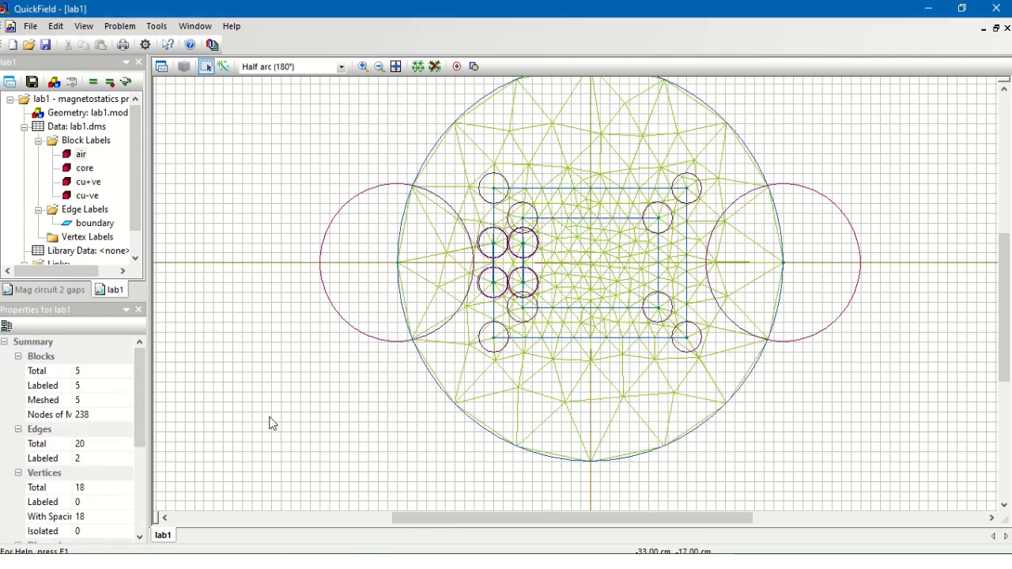
Step: Solve the lab1 problem, saving the modified lab1.mod, and open the field results
{"action": "left_click", "coordinate": [94, 83]}
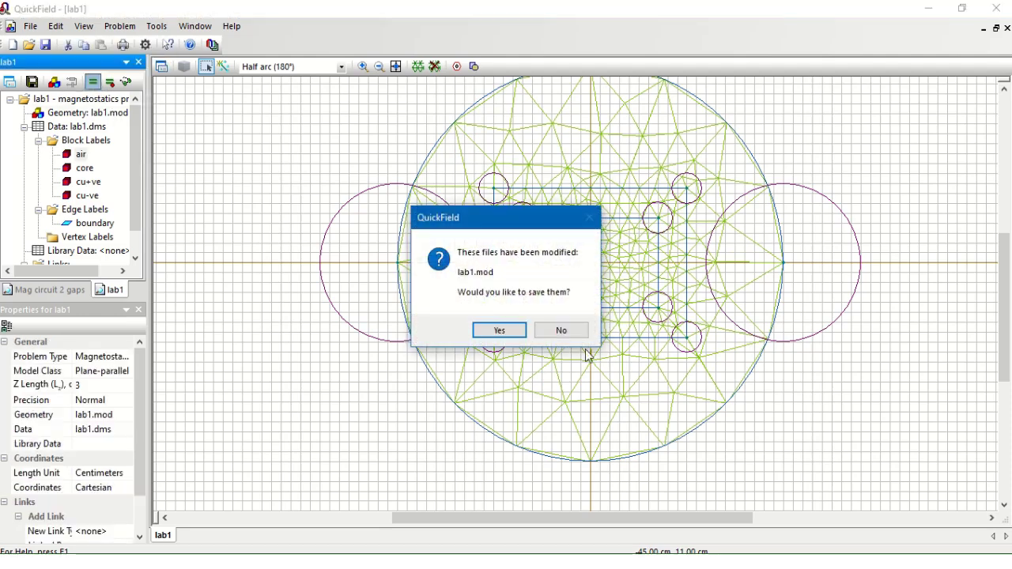
{"action": "left_click", "coordinate": [514, 336]}
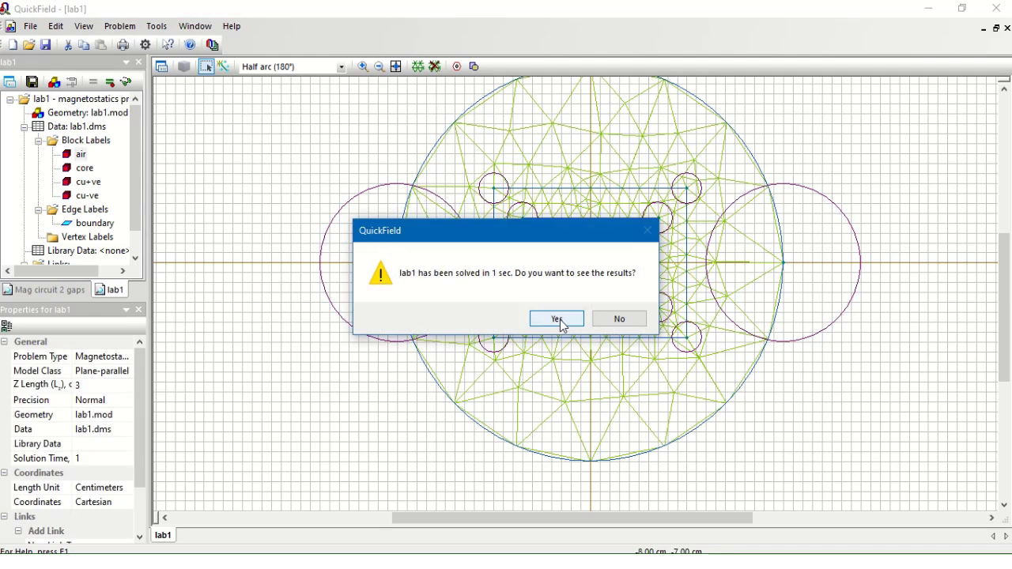
{"action": "left_click", "coordinate": [561, 321]}
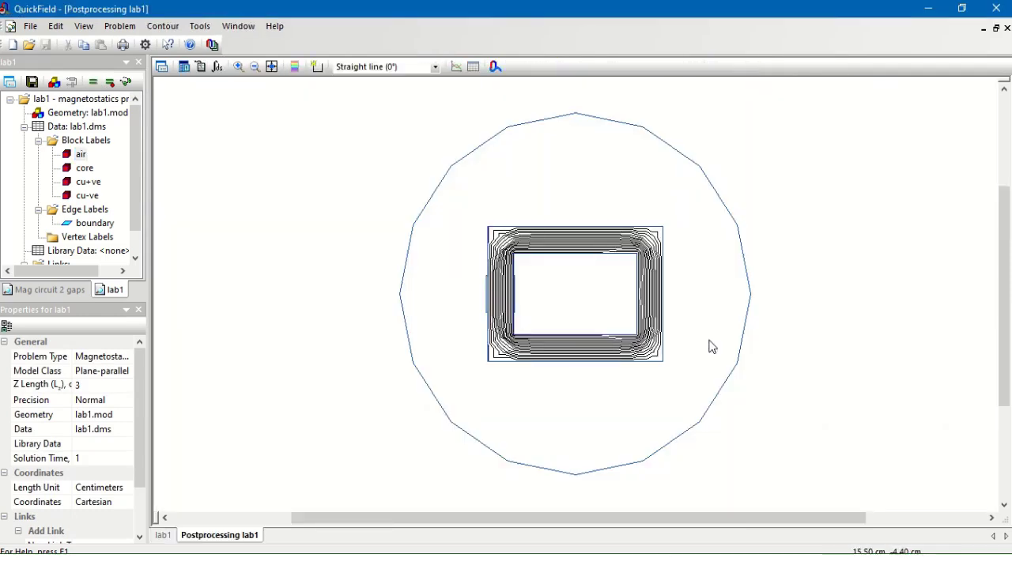
Step: Zoom to the core and display flux density B vectors at scale 60 with a 2 cm cell
{"action": "left_click", "coordinate": [238, 66]}
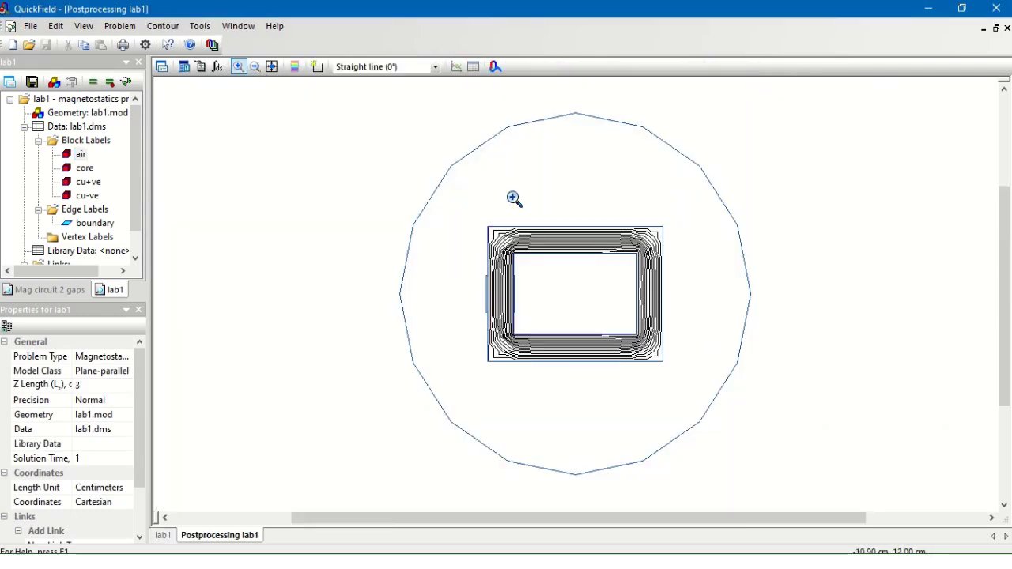
{"action": "left_click_drag", "start_coordinate": [676, 235], "coordinate": [417, 399]}
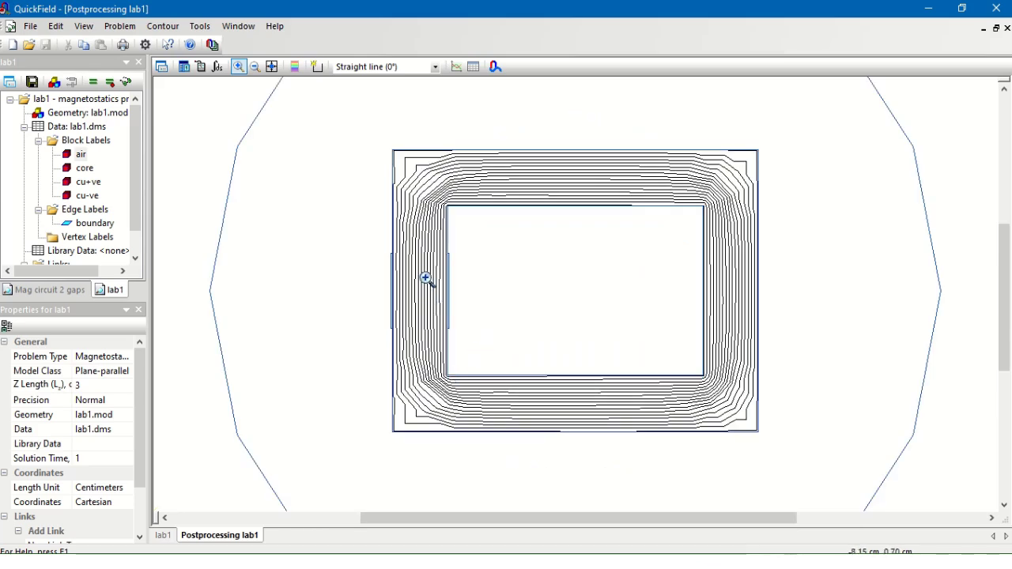
{"action": "left_click", "coordinate": [238, 66]}
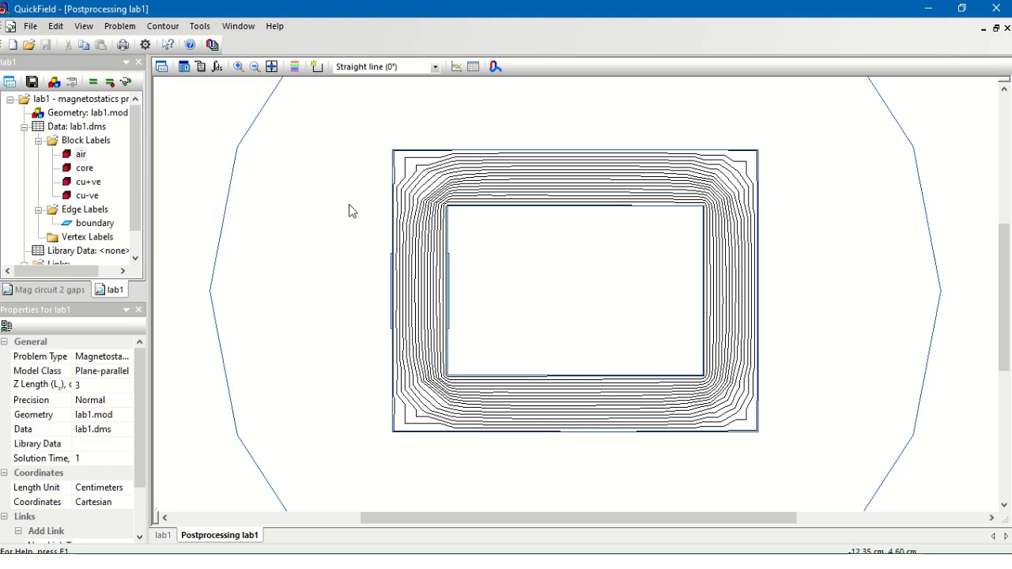
{"action": "left_click", "coordinate": [161, 68]}
{"action": "left_click_drag", "start_coordinate": [523, 124], "coordinate": [296, 114]}
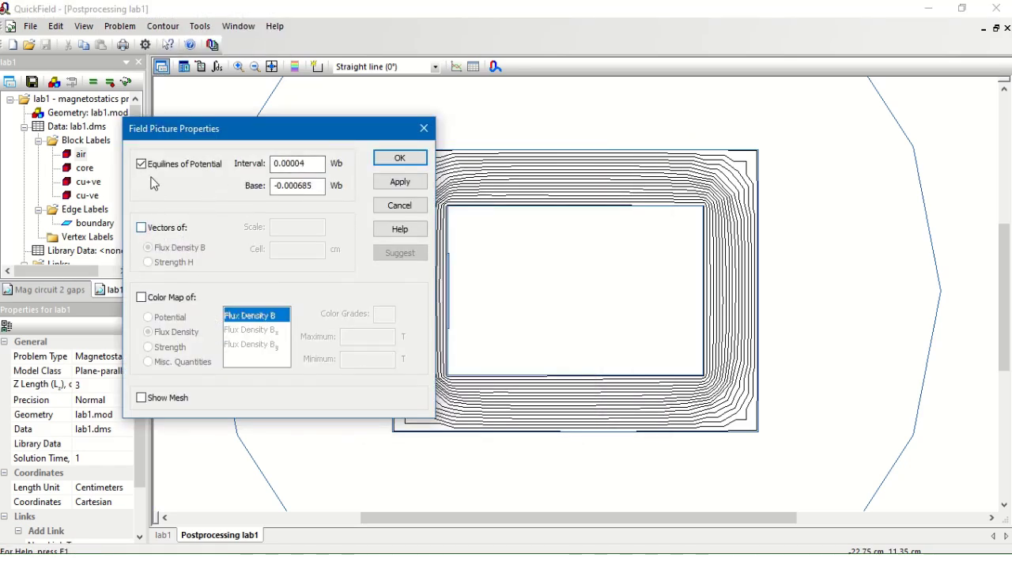
{"action": "left_click", "coordinate": [140, 228]}
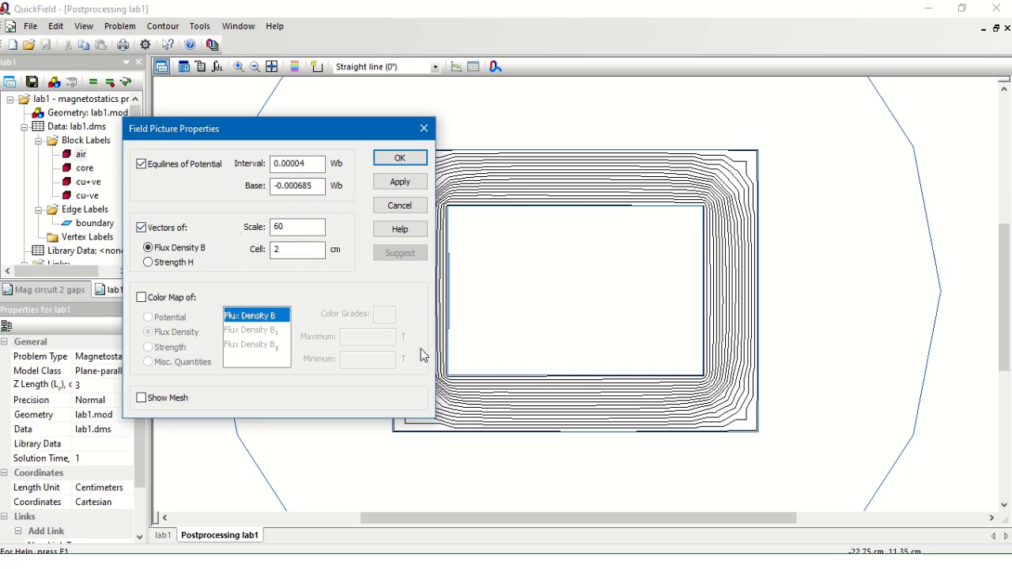
{"action": "left_click", "coordinate": [413, 181]}
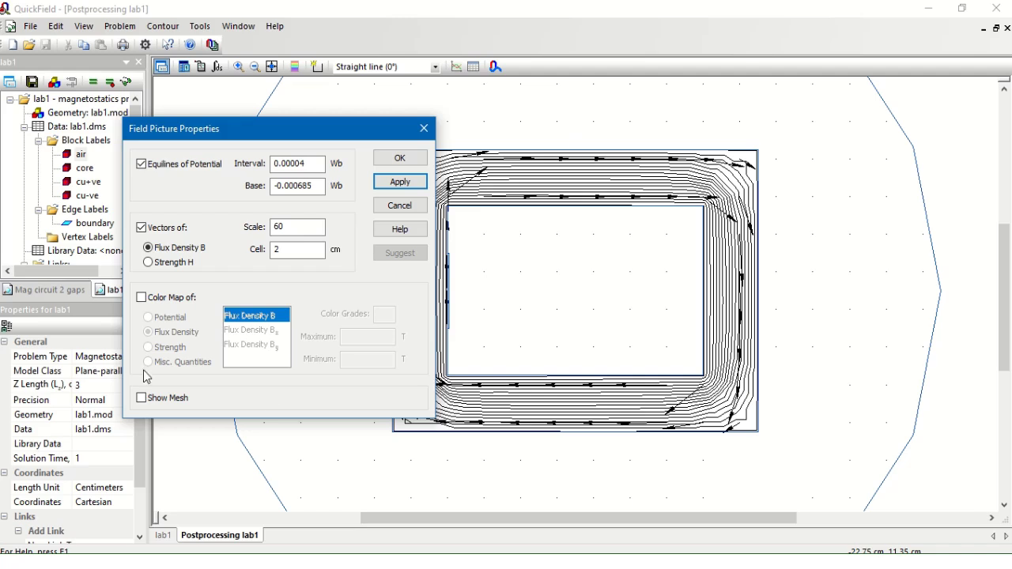
Step: Add a color map of flux density B with 20 color grades to the field picture and show its legend
{"action": "left_click", "coordinate": [141, 297]}
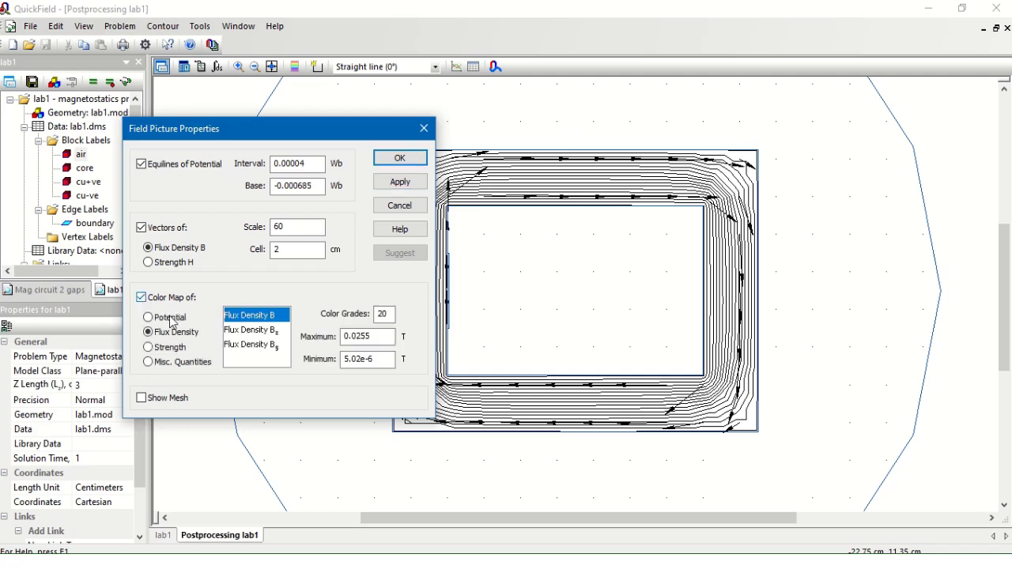
{"action": "left_click", "coordinate": [401, 183]}
{"action": "left_click", "coordinate": [400, 158]}
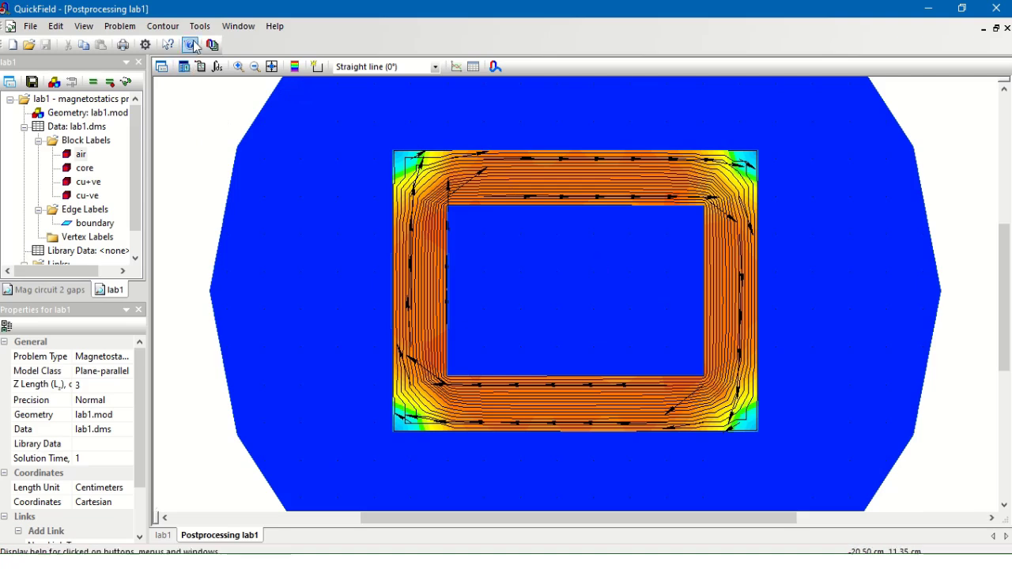
{"action": "left_click", "coordinate": [297, 67]}
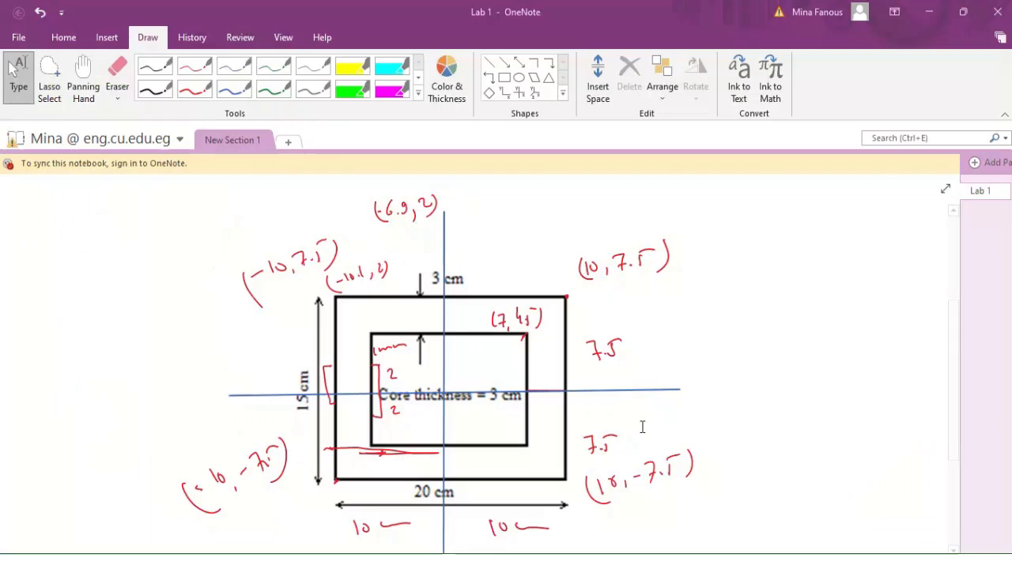
Step: In OneNote, write the flux equation φ = ∫B·ds in red ink and mark the cross-section on the core sketch's right limb
{"action": "left_click", "coordinate": [195, 89]}
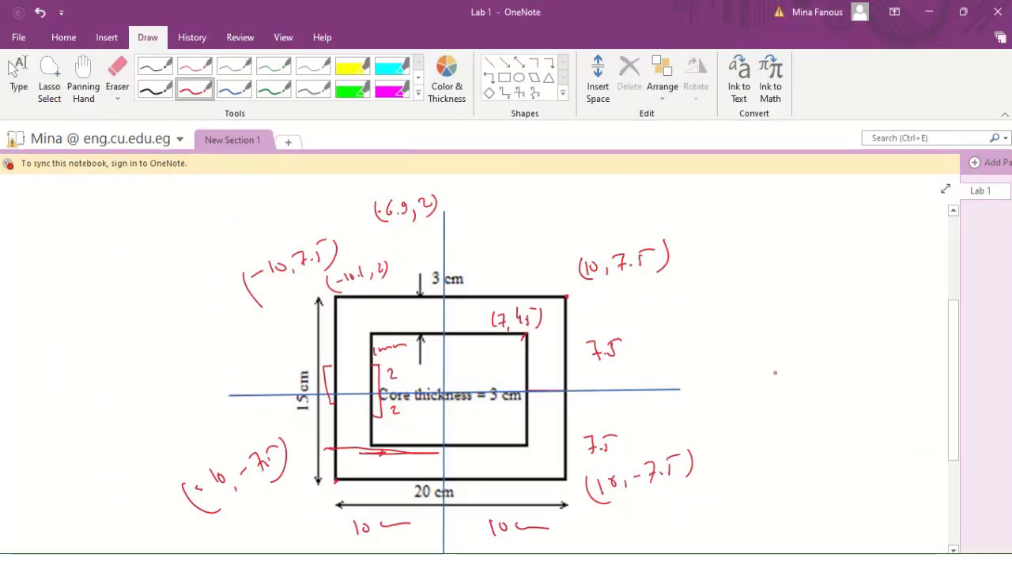
{"action": "left_click_drag", "start_coordinate": [730, 327], "coordinate": [725, 353]}
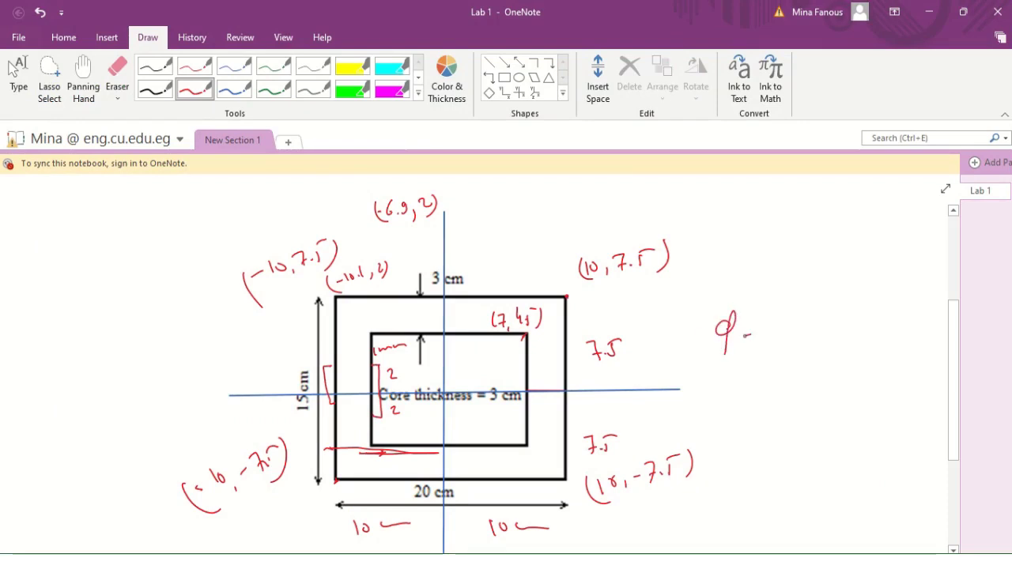
{"action": "left_click_drag", "start_coordinate": [786, 310], "coordinate": [762, 357]}
{"action": "mouse_move", "coordinate": [786, 322]}
{"action": "left_mouse_down"}
{"action": "mouse_move", "coordinate": [787, 344]}
{"action": "mouse_move", "coordinate": [839, 308]}
{"action": "left_mouse_up"}
{"action": "left_click", "coordinate": [814, 329]}
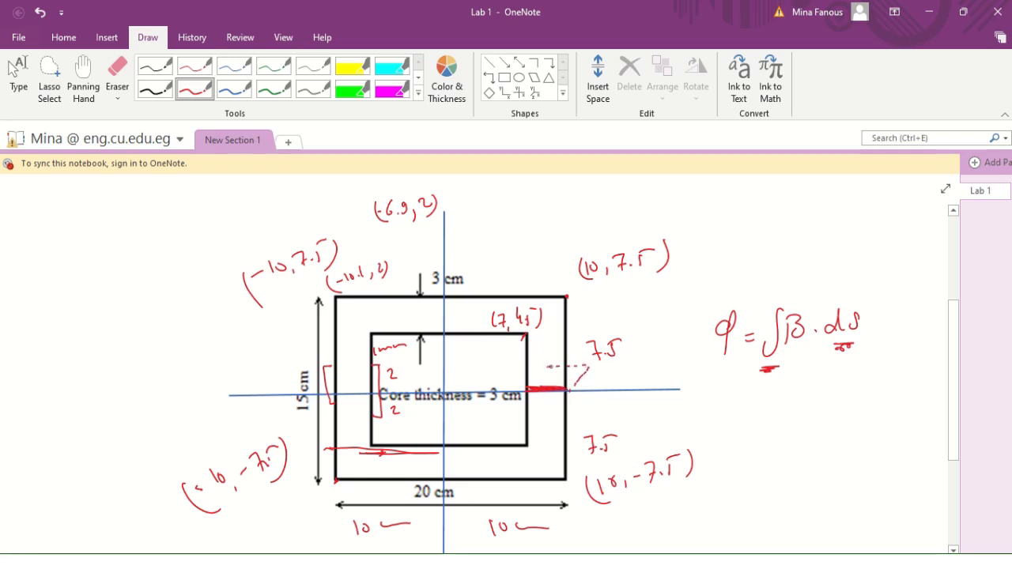
{"action": "mouse_move", "coordinate": [549, 375]}
{"action": "left_mouse_down"}
{"action": "mouse_move", "coordinate": [567, 367]}
{"action": "mouse_move", "coordinate": [568, 378]}
{"action": "left_mouse_up"}
{"action": "key", "text": "Escape"}
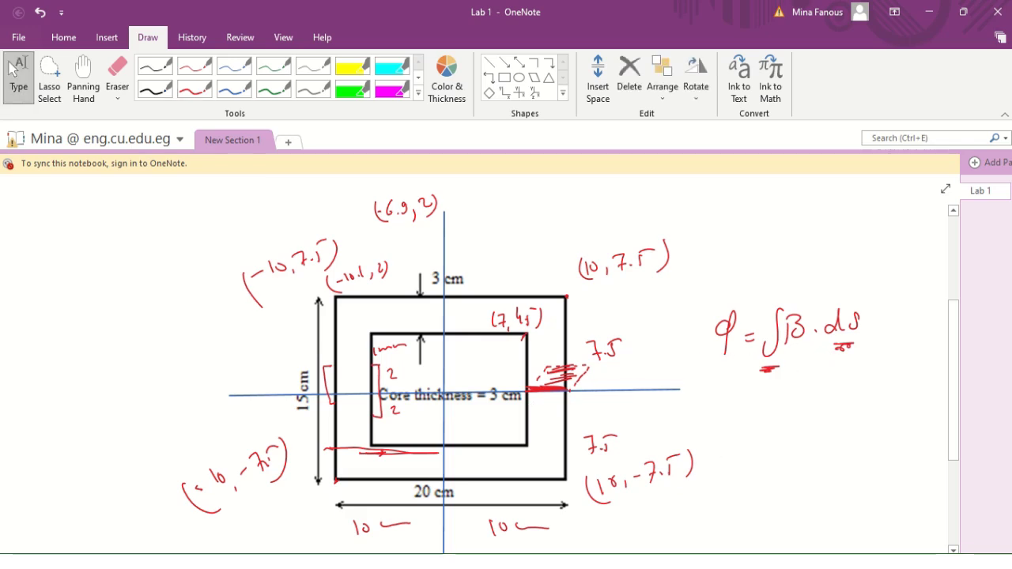
Step: Switch back to QuickField and open the calculator window, keeping the whole core in view
{"action": "key", "text": "alt+Tab"}
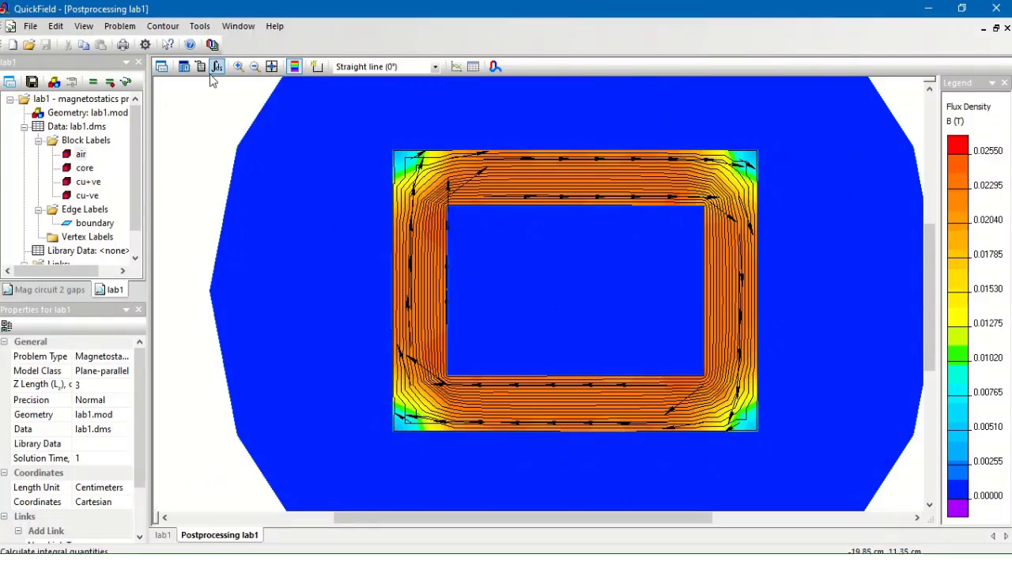
{"action": "left_click", "coordinate": [183, 67]}
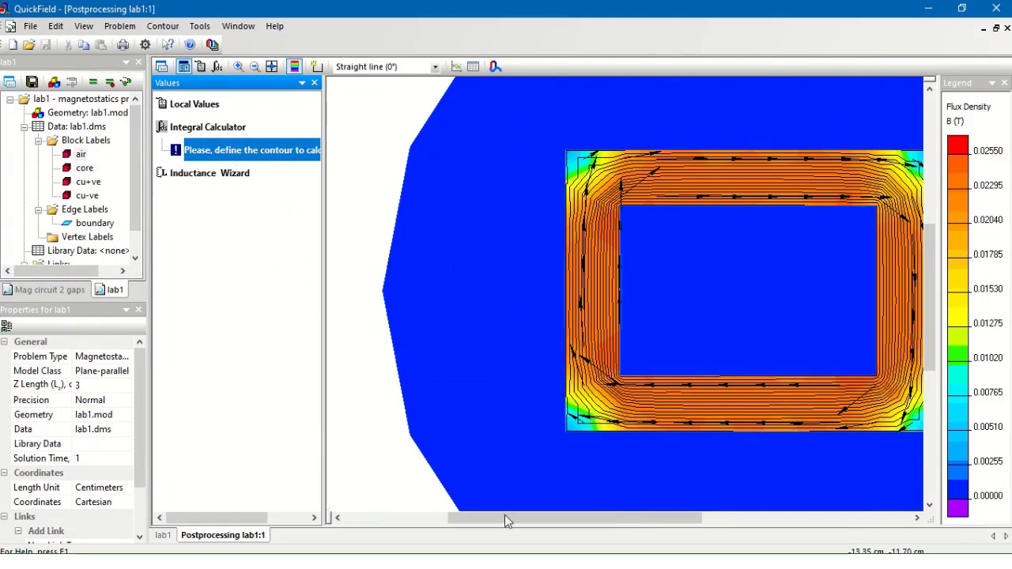
{"action": "left_click_drag", "start_coordinate": [508, 518], "coordinate": [601, 518]}
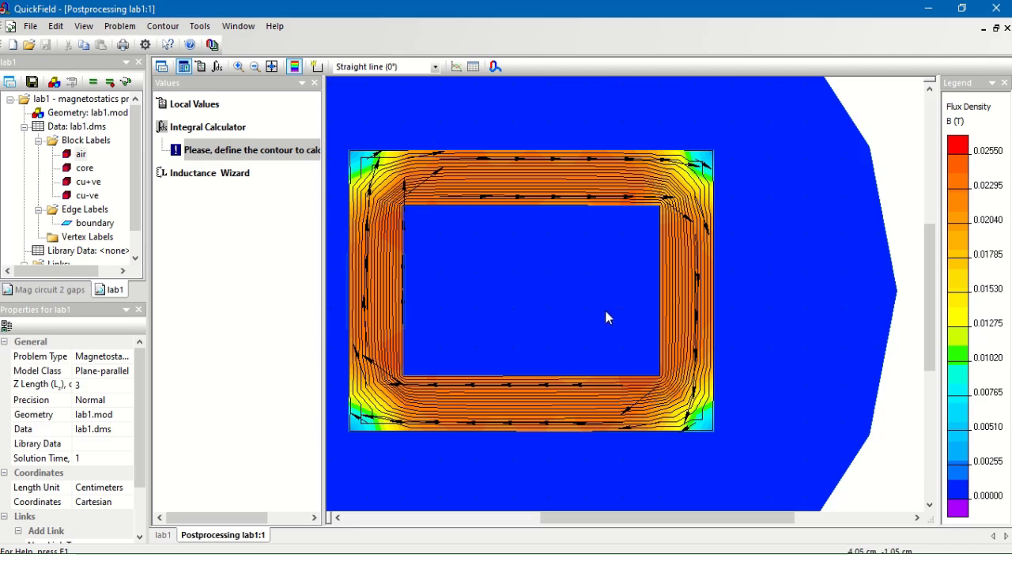
Step: Remove the vectors and the color map from the field picture, keeping only the equilines of potential
{"action": "left_click", "coordinate": [162, 67]}
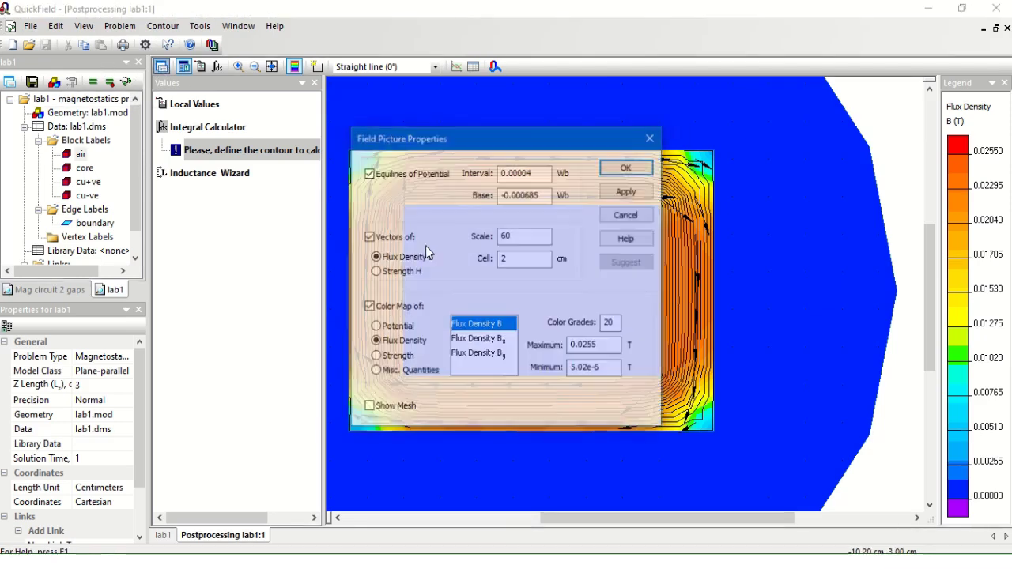
{"action": "left_click", "coordinate": [368, 236]}
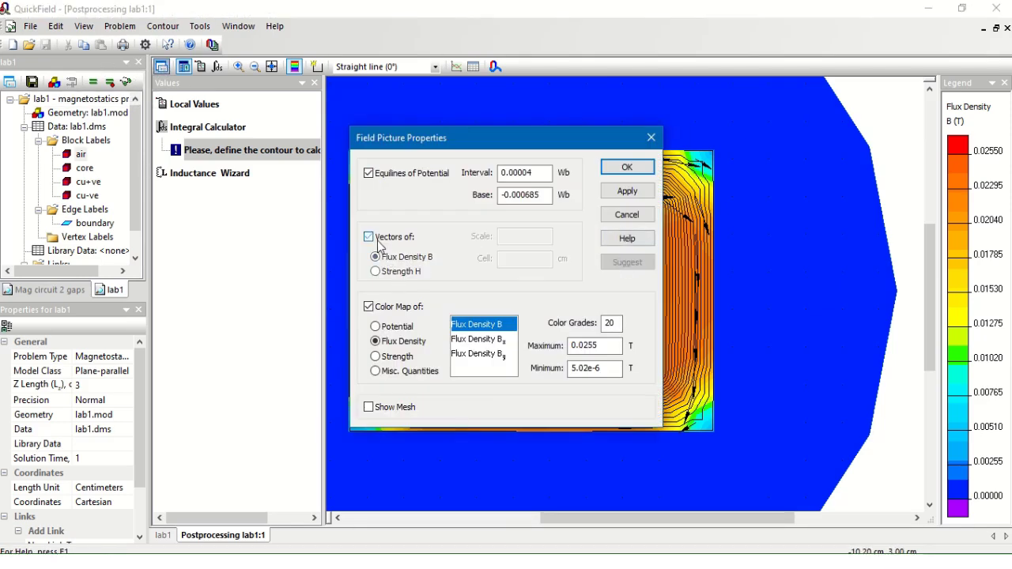
{"action": "left_click", "coordinate": [388, 308]}
{"action": "left_click", "coordinate": [623, 190]}
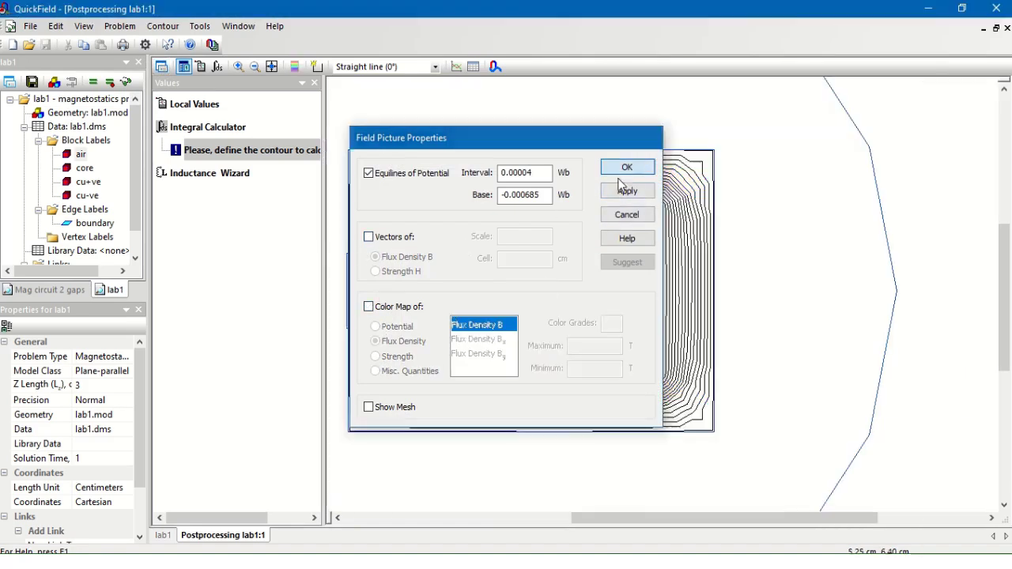
{"action": "left_click", "coordinate": [626, 167]}
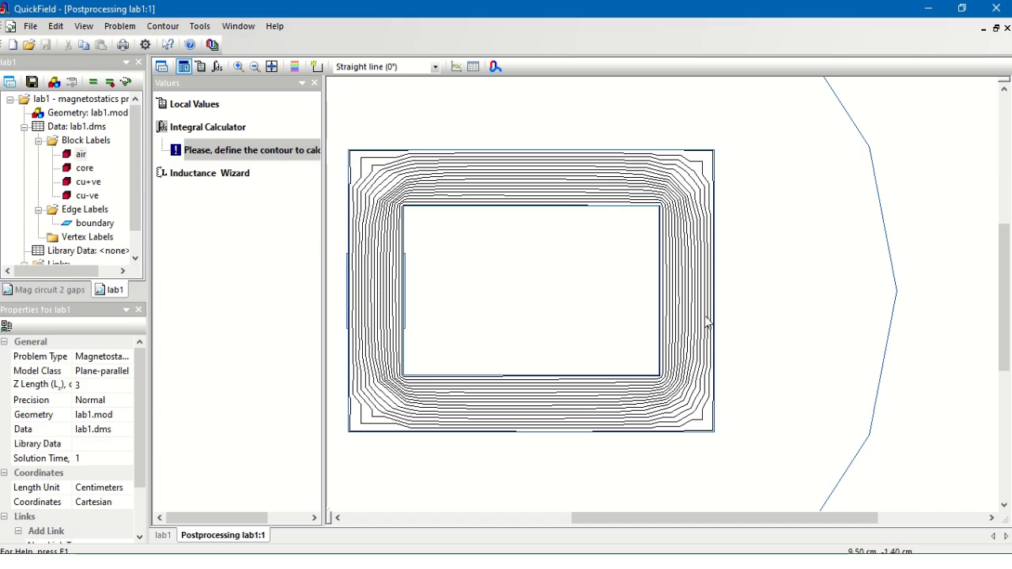
Step: Define a straight contour across the core's right limb from (7, 0) to (10, 0) cm and calculate the magnetic flux through it
{"action": "right_click", "coordinate": [691, 290]}
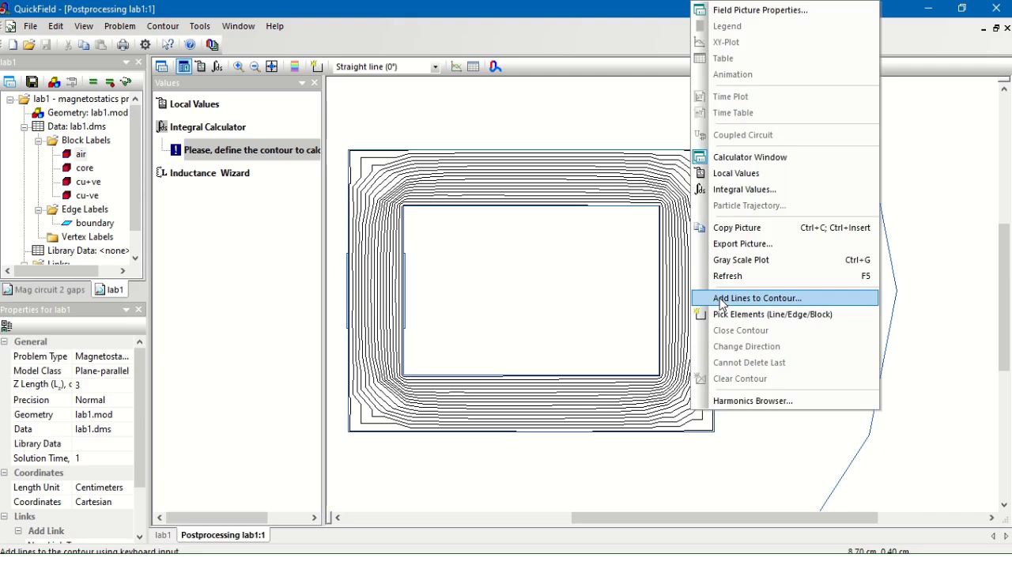
{"action": "left_click", "coordinate": [721, 302]}
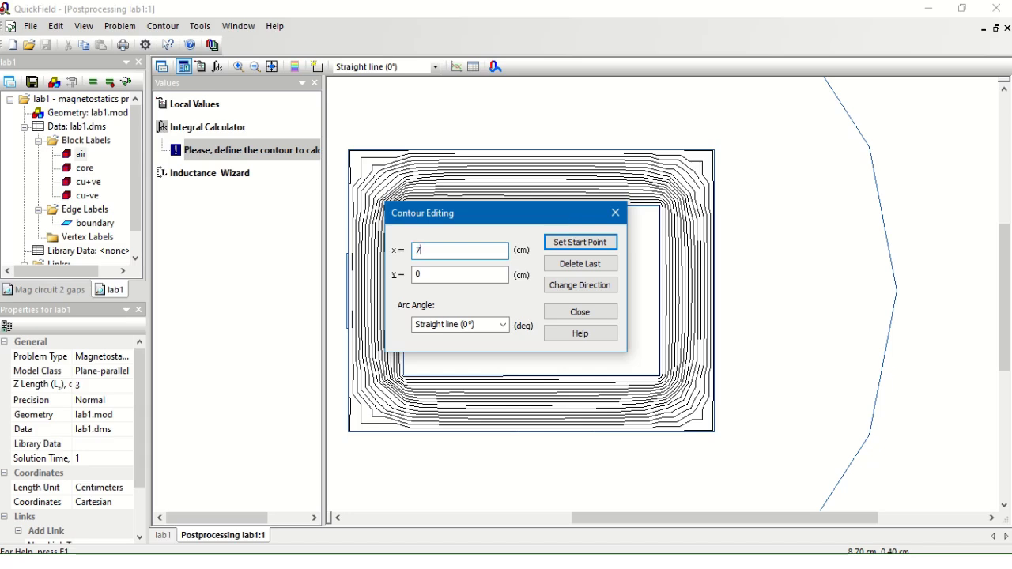
{"action": "left_click", "coordinate": [579, 241]}
{"action": "double_click", "coordinate": [441, 251]}
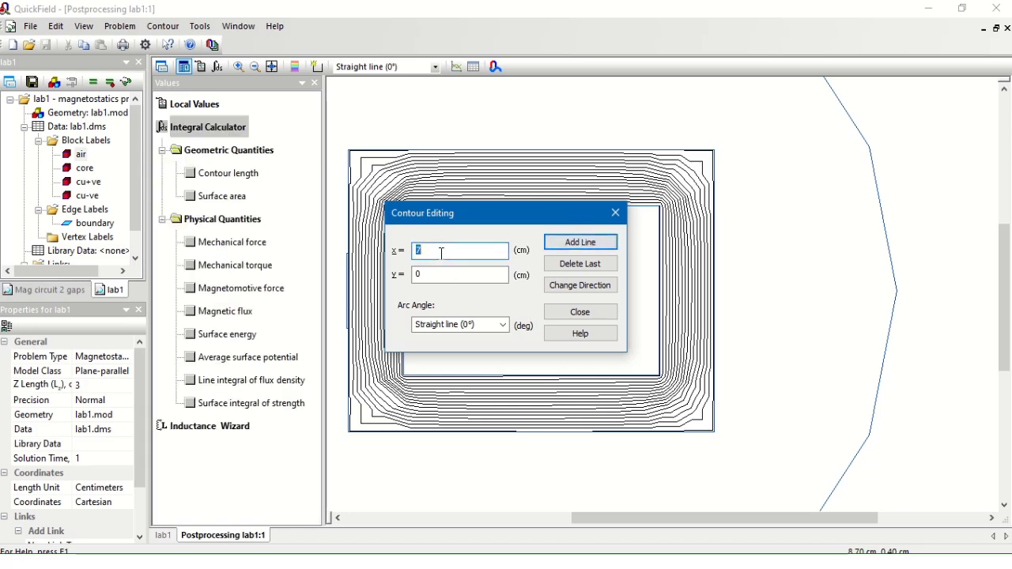
{"action": "type", "text": "10"}
{"action": "left_click", "coordinate": [578, 243]}
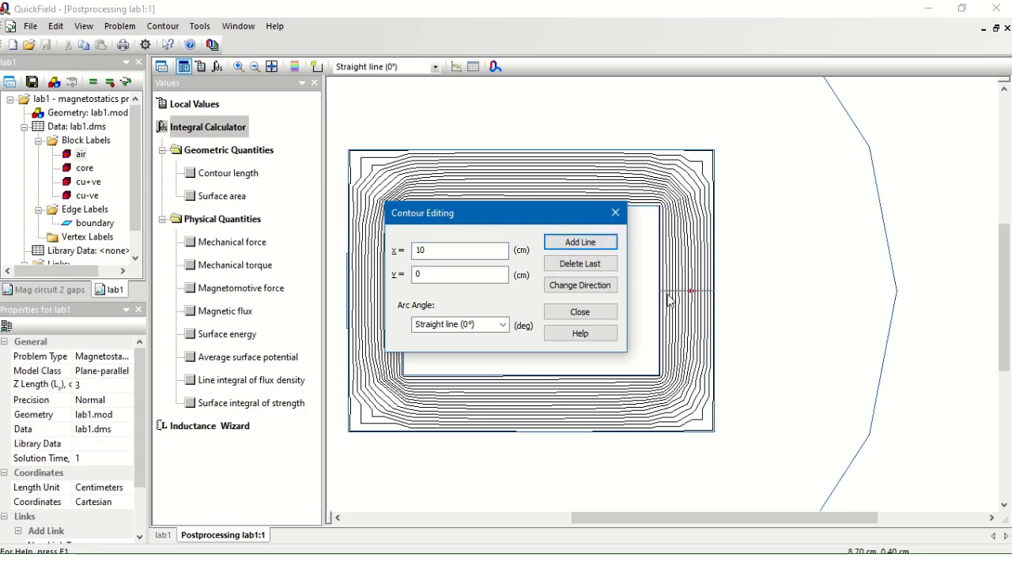
{"action": "left_click", "coordinate": [614, 213]}
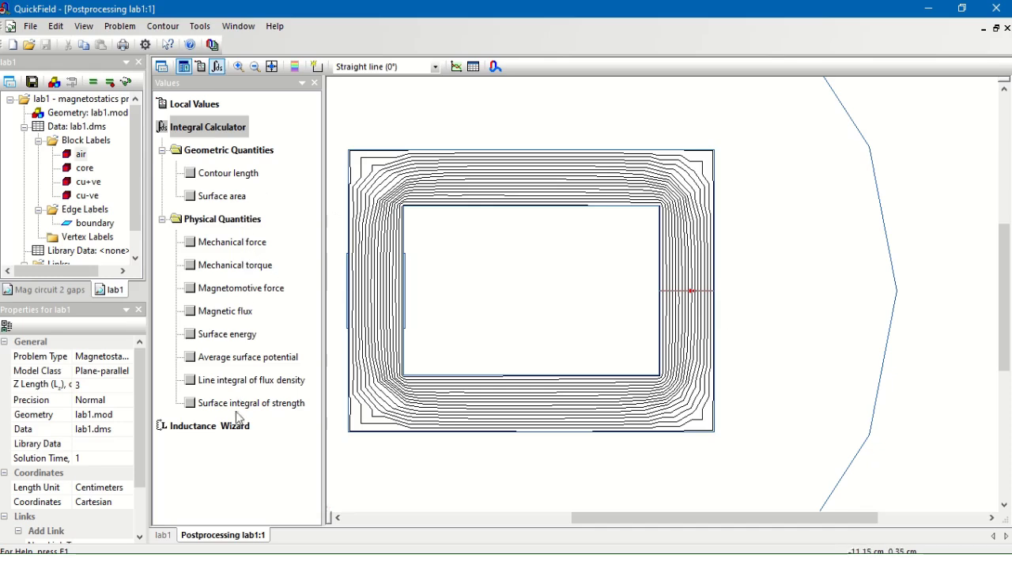
{"action": "left_click", "coordinate": [228, 313]}
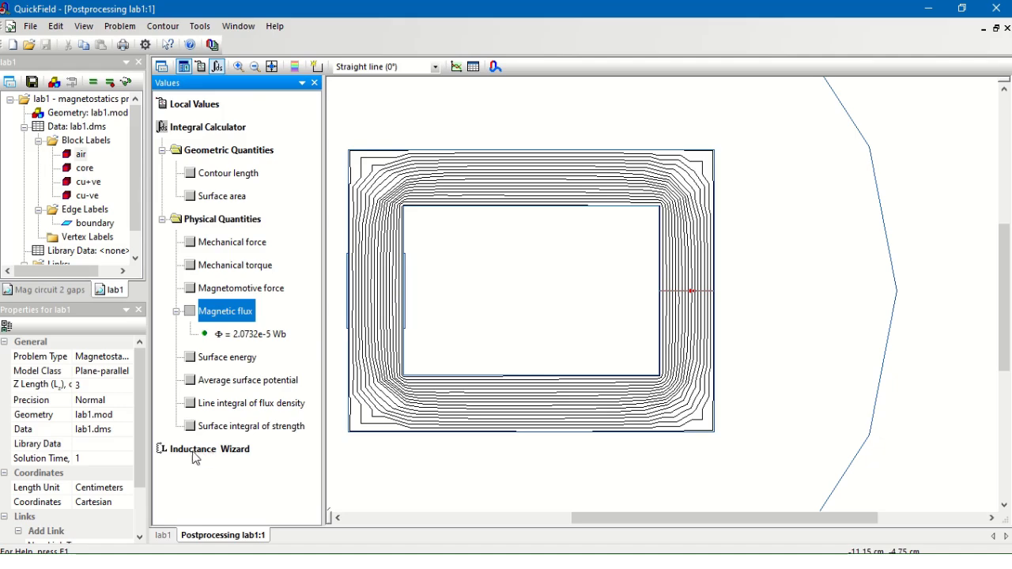
Step: Start a flux linkage inductance calculation with cu+ve as the coil's left side and cu-ve as its right side
{"action": "double_click", "coordinate": [224, 451]}
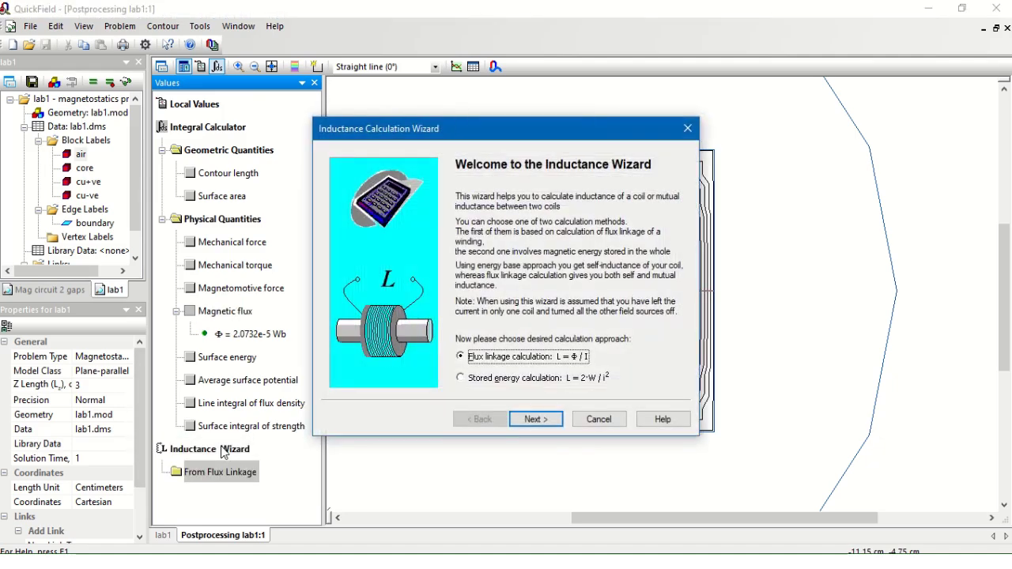
{"action": "left_click", "coordinate": [558, 420]}
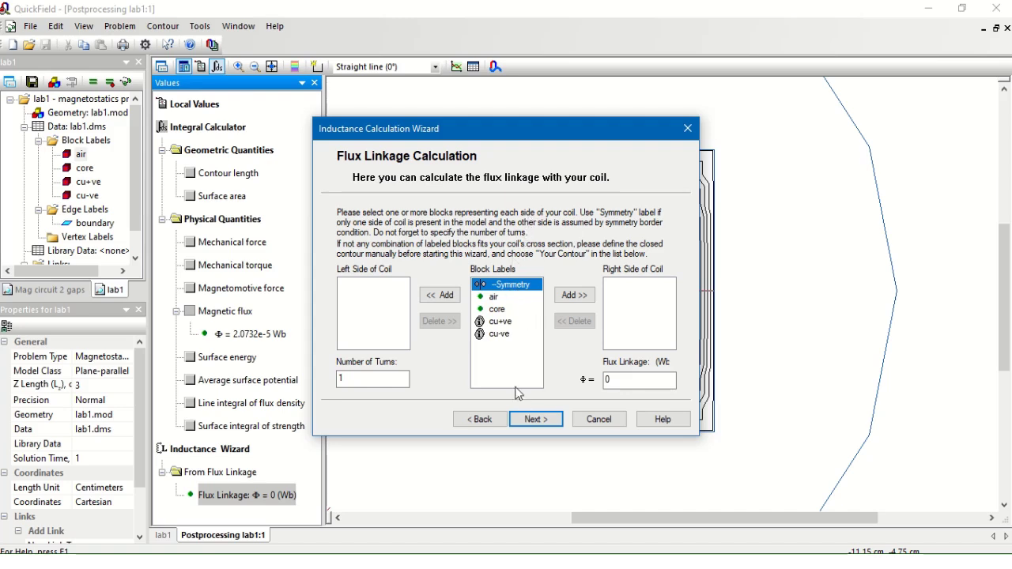
{"action": "left_click", "coordinate": [493, 323]}
{"action": "left_click", "coordinate": [448, 297]}
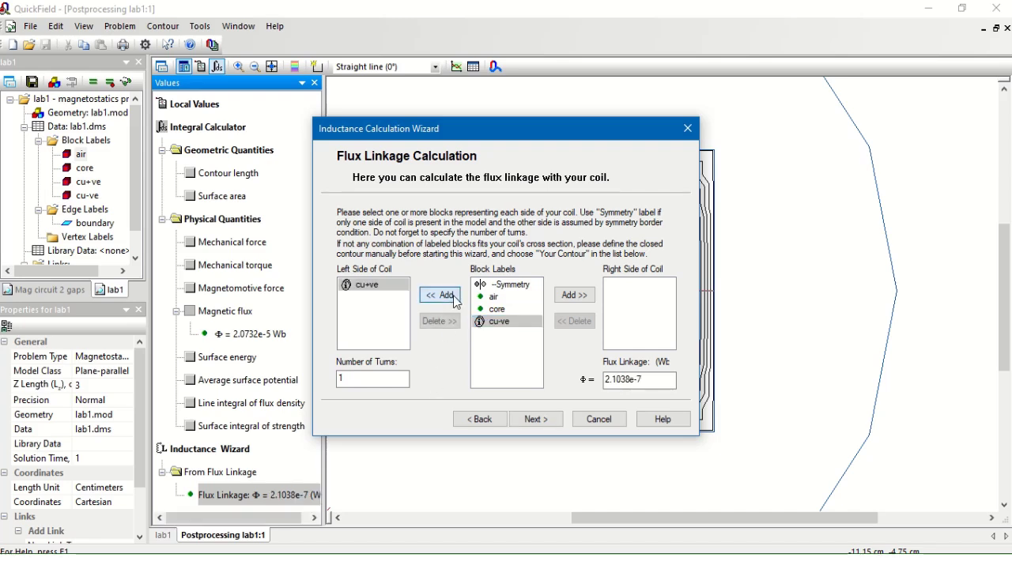
{"action": "left_click", "coordinate": [494, 323]}
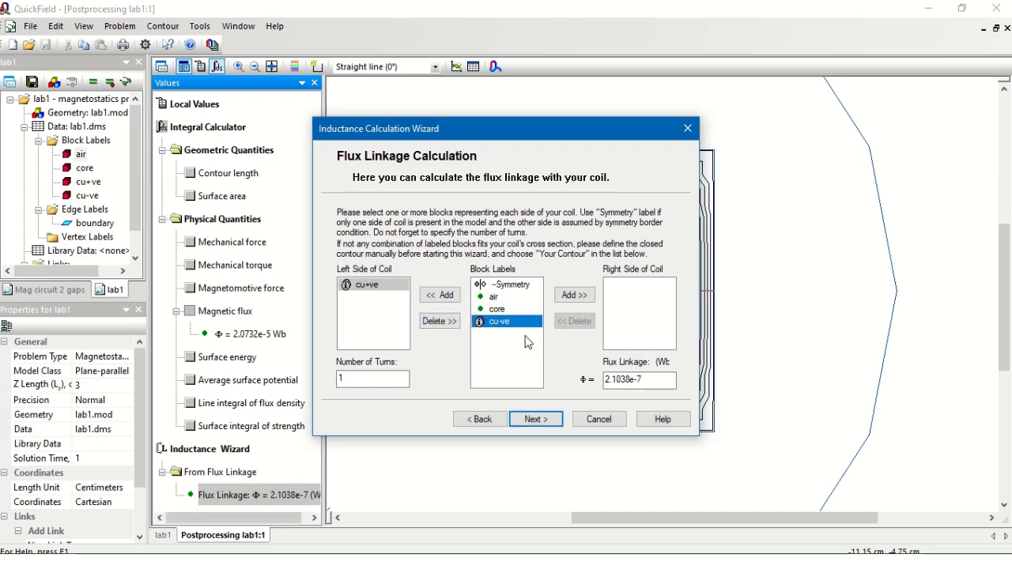
{"action": "left_click", "coordinate": [580, 297]}
{"action": "left_click", "coordinate": [534, 425]}
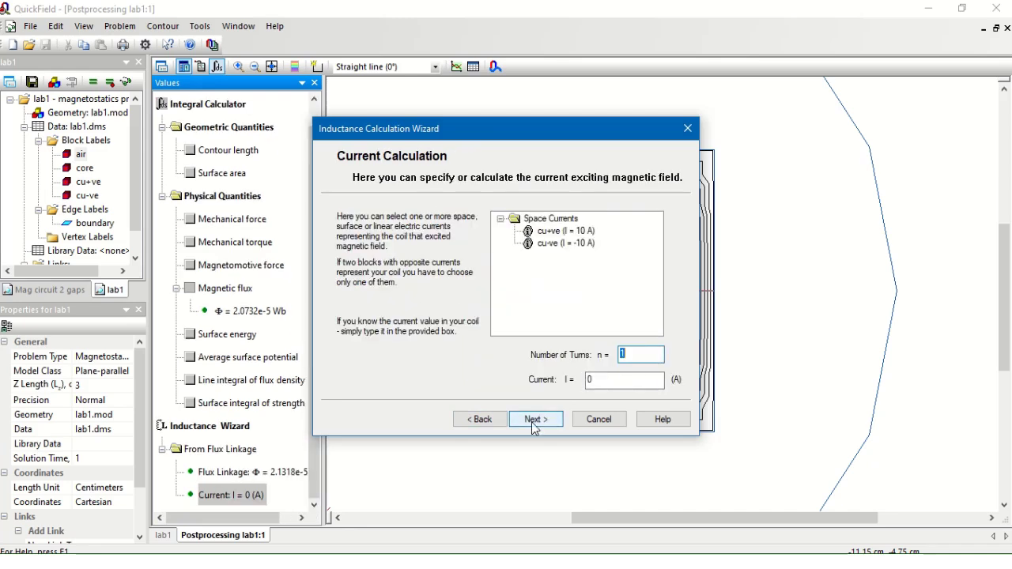
Step: Set the exciting current to 10 A and finish the inductance calculation
{"action": "left_click", "coordinate": [626, 355]}
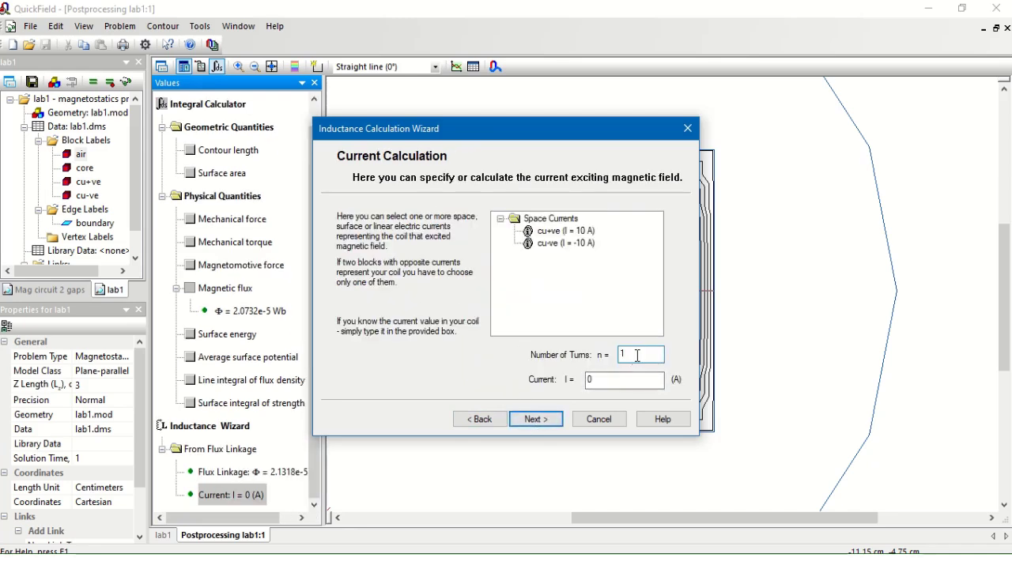
{"action": "double_click", "coordinate": [615, 378]}
{"action": "type", "text": "10"}
{"action": "left_click", "coordinate": [553, 424]}
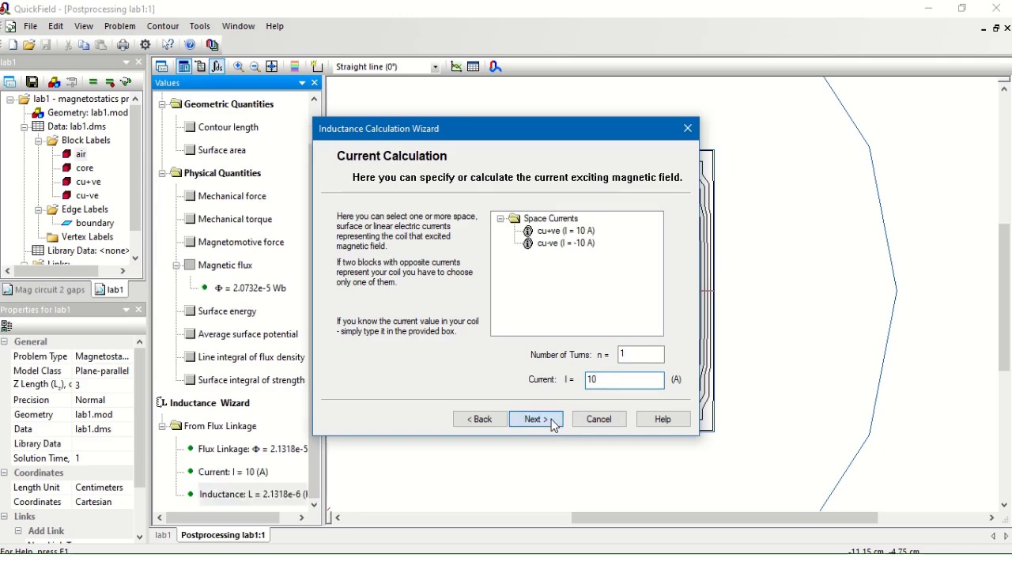
{"action": "left_click", "coordinate": [554, 423]}
Step: Widen the calculator results area and examine the magnetic flux and inductance values
{"action": "left_click_drag", "start_coordinate": [321, 466], "coordinate": [338, 465]}
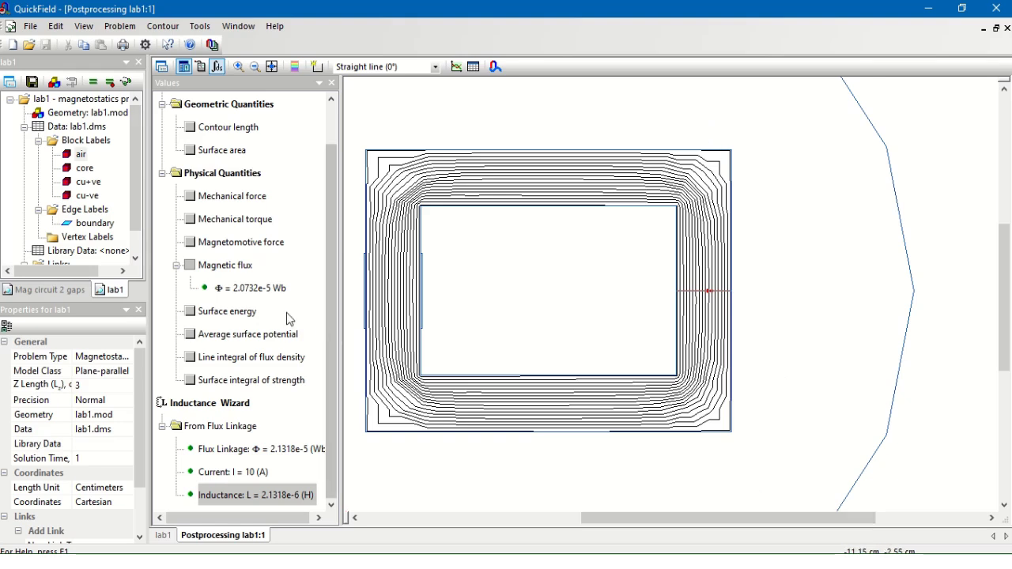
{"action": "left_click", "coordinate": [261, 289]}
{"action": "left_click", "coordinate": [273, 496]}
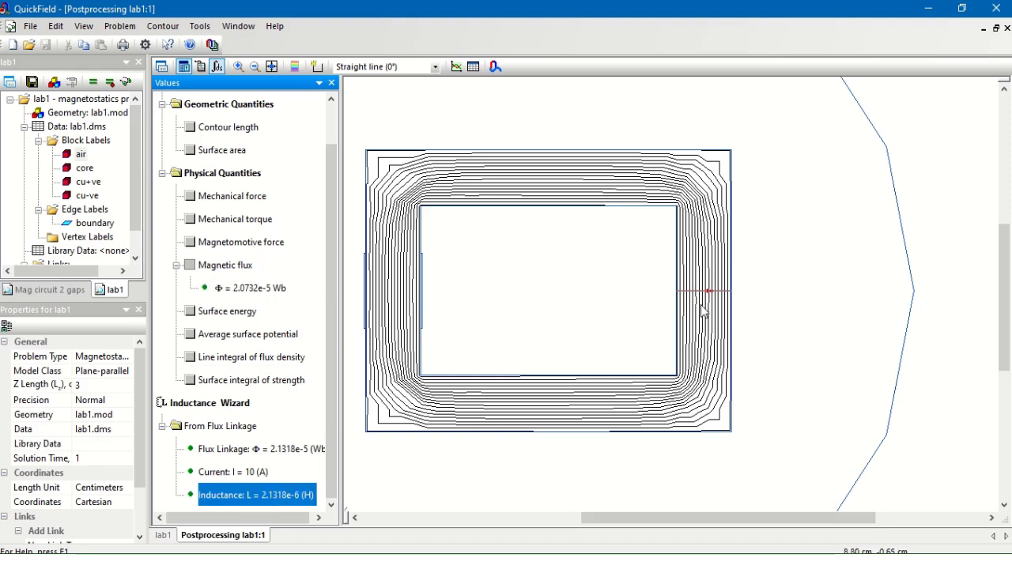
Step: Review the magnetic flux and inductance results and plot the flux density along the contour across the core limb
{"action": "left_click", "coordinate": [249, 288]}
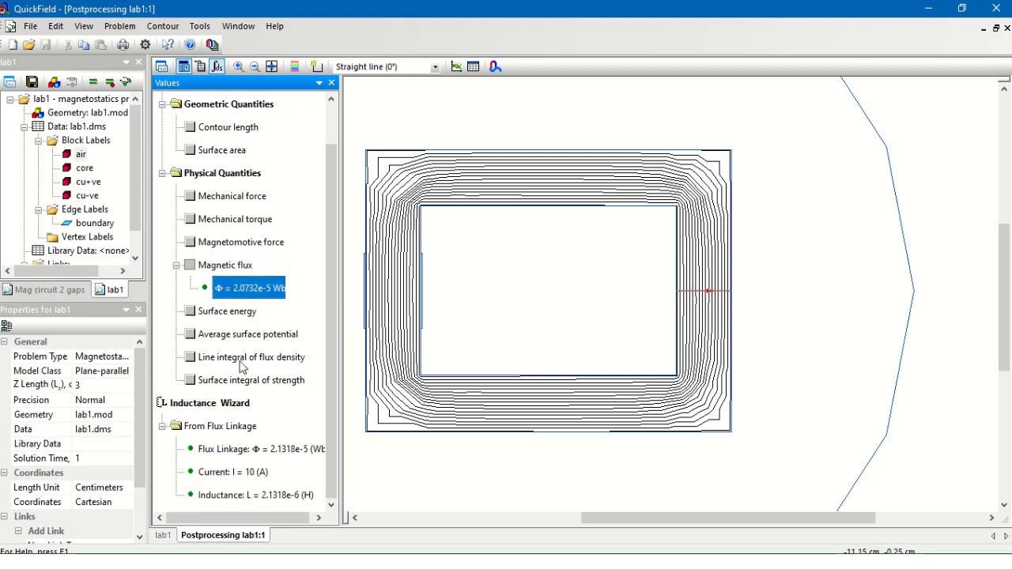
{"action": "left_click", "coordinate": [231, 498]}
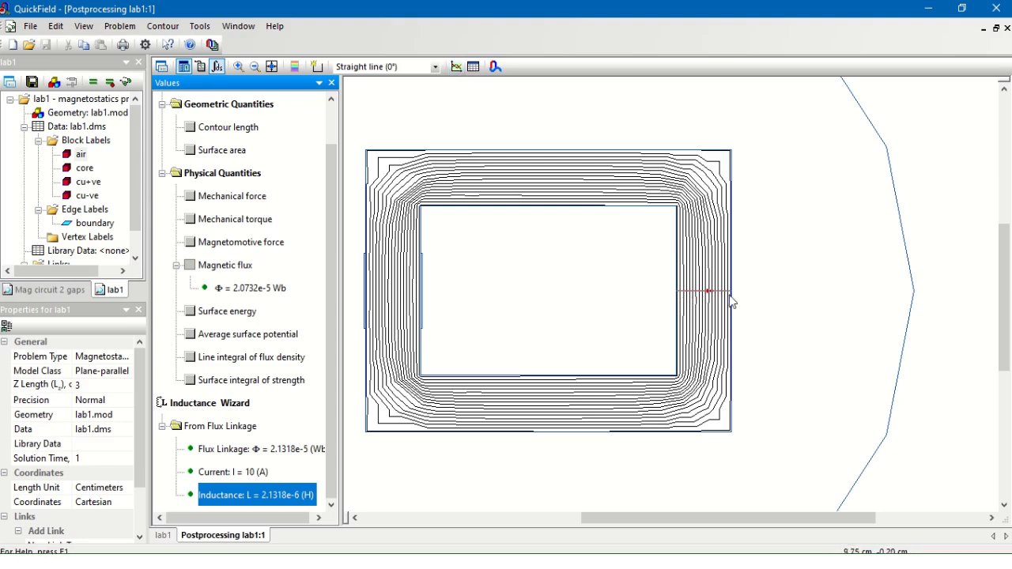
{"action": "left_click", "coordinate": [456, 67]}
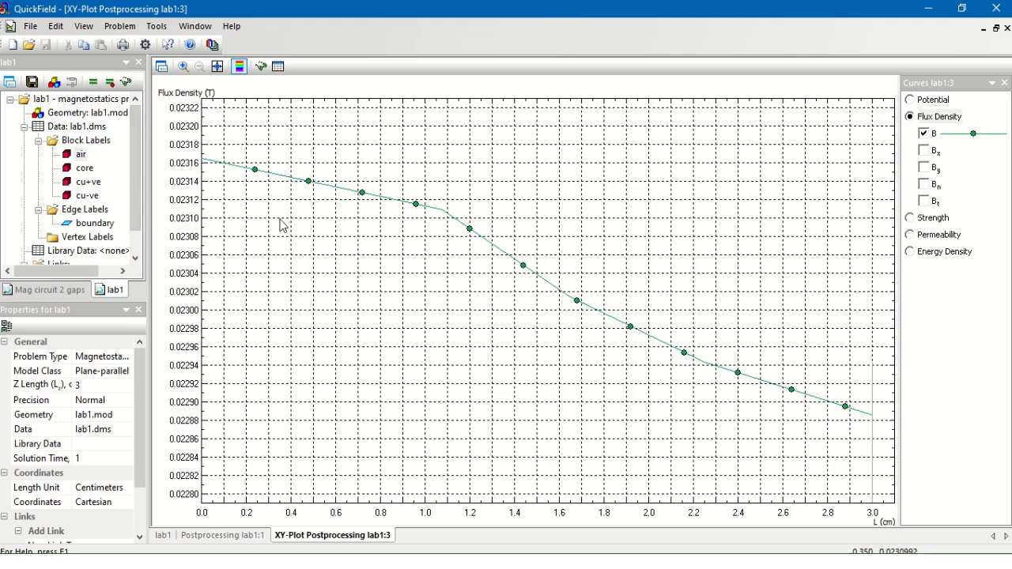
Step: Set the minimum of the flux density plot's vertical axis to 0 T
{"action": "right_click", "coordinate": [437, 336]}
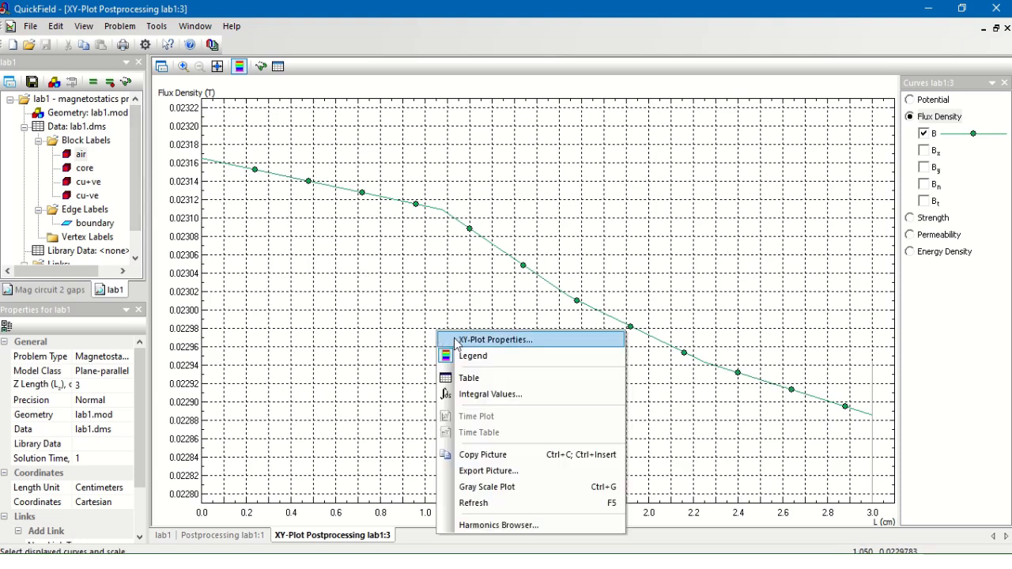
{"action": "left_click", "coordinate": [490, 340]}
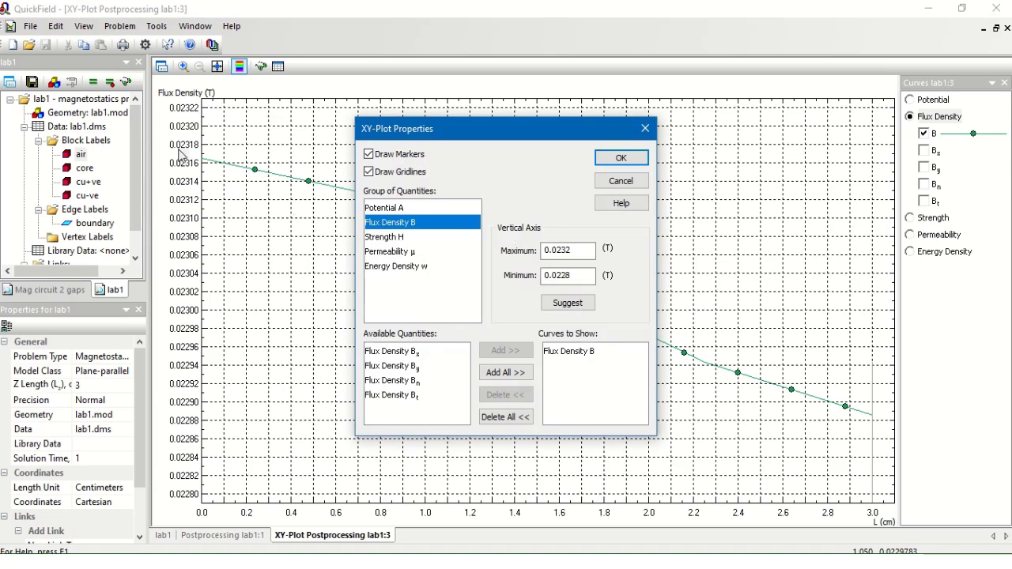
{"action": "double_click", "coordinate": [579, 276]}
{"action": "type", "text": "0"}
{"action": "left_click", "coordinate": [621, 158]}
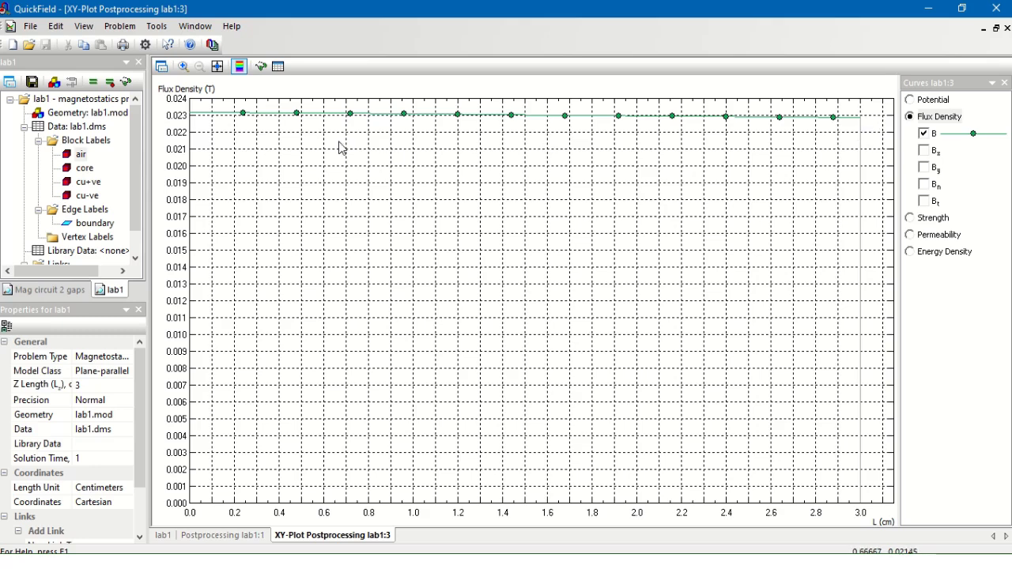
{"action": "right_click", "coordinate": [315, 194]}
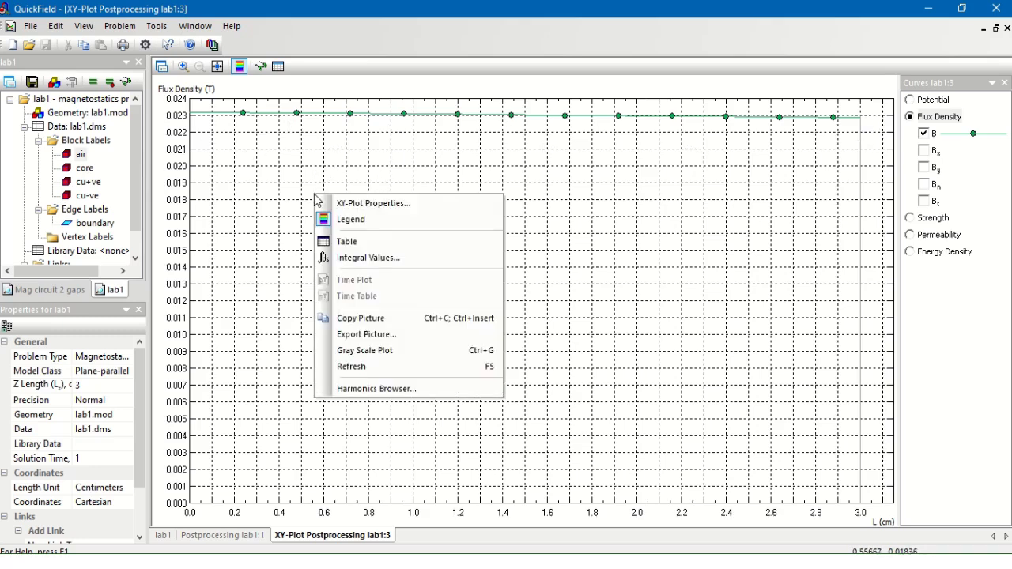
{"action": "left_click", "coordinate": [344, 161]}
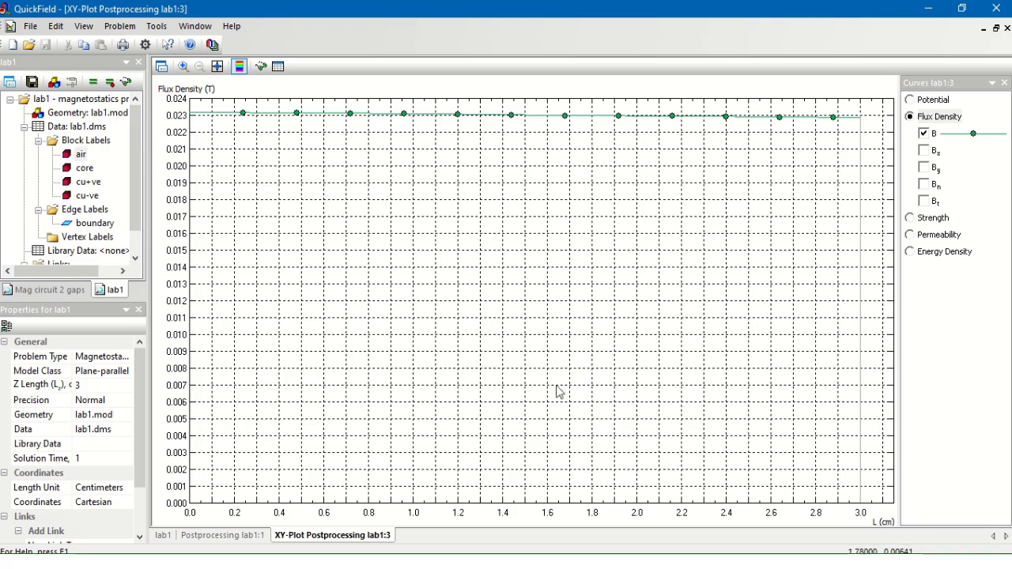
Step: Add flux density vectors and a flux density color map with its legend to the field picture
{"action": "left_click", "coordinate": [397, 30]}
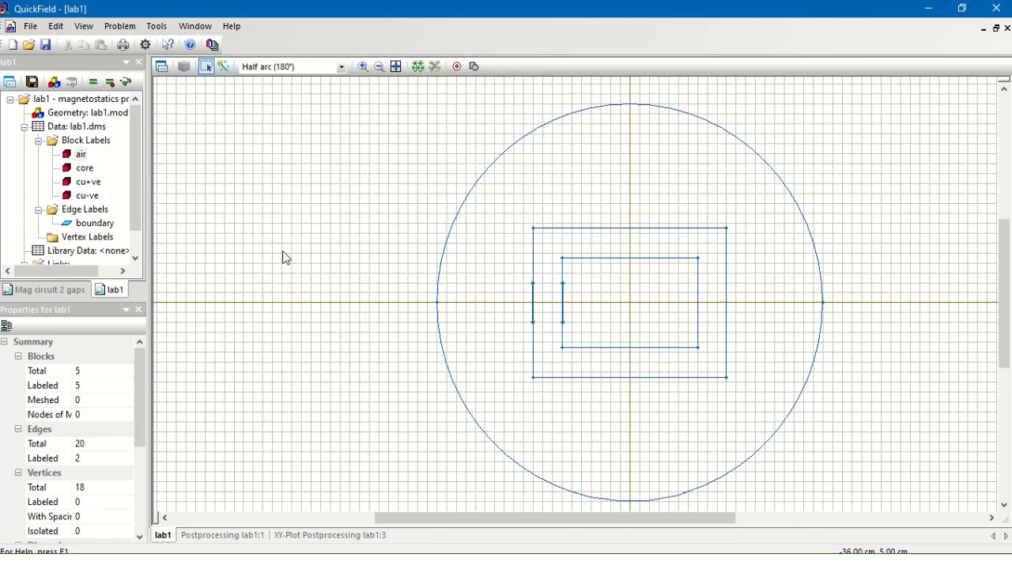
{"action": "left_click", "coordinate": [345, 536]}
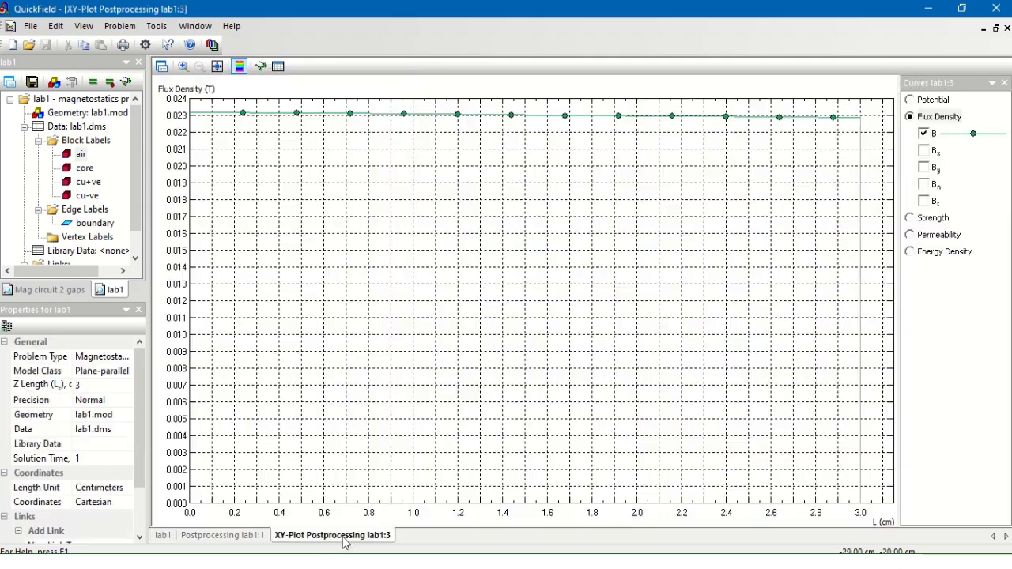
{"action": "left_click", "coordinate": [246, 540]}
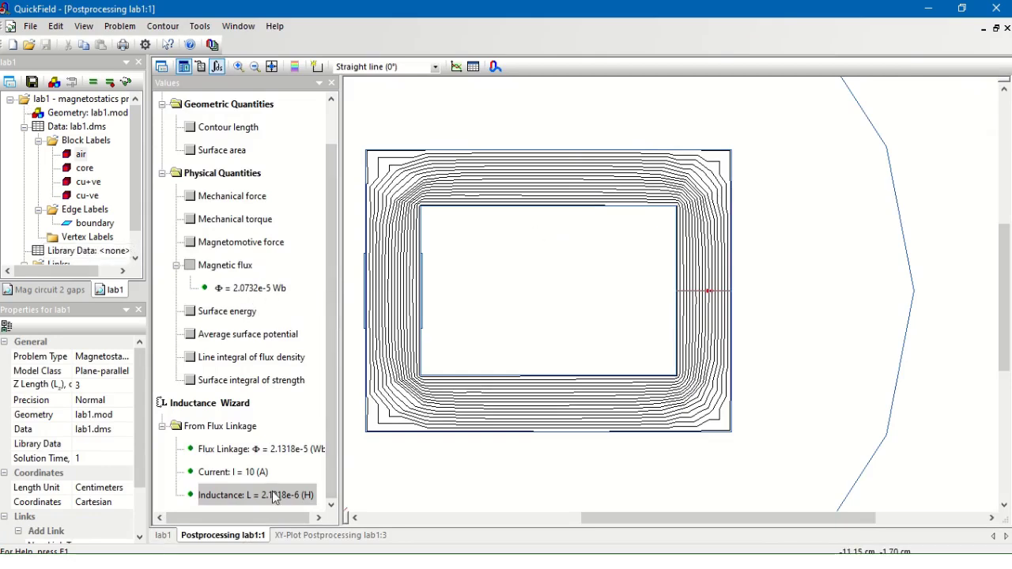
{"action": "left_click", "coordinate": [161, 66]}
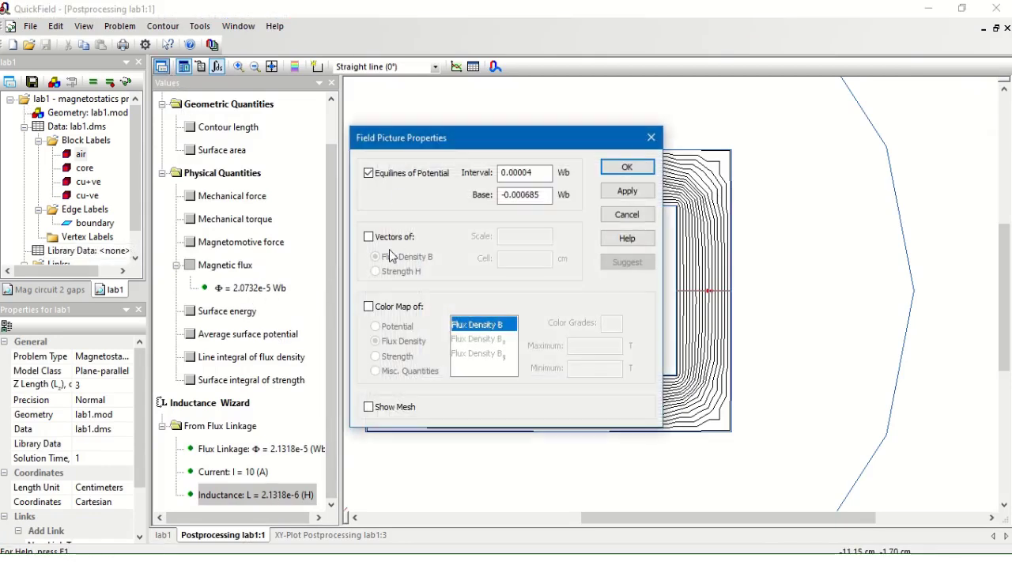
{"action": "left_click", "coordinate": [368, 236]}
{"action": "left_click", "coordinate": [369, 306]}
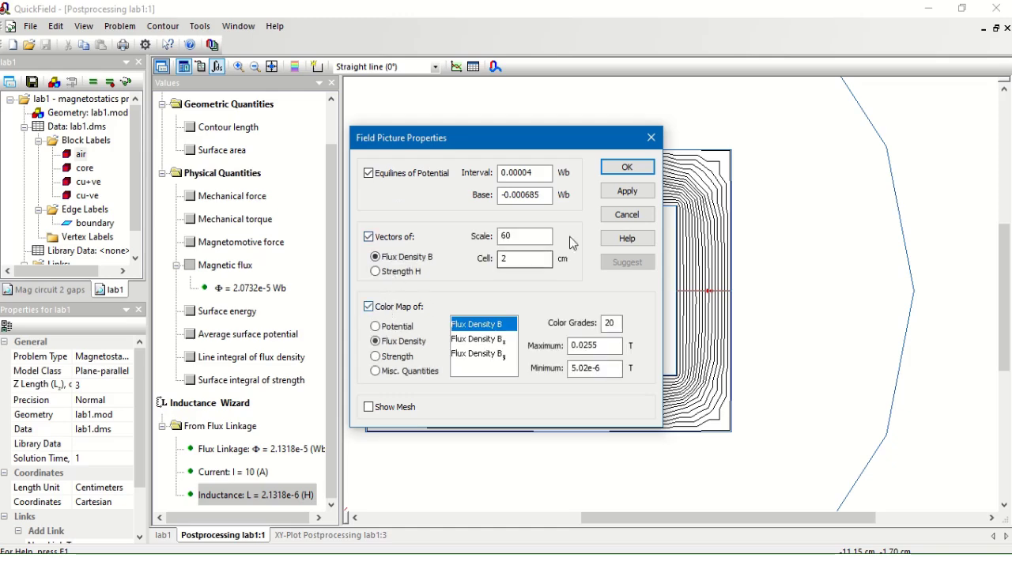
{"action": "left_click", "coordinate": [626, 168]}
{"action": "left_click", "coordinate": [294, 66]}
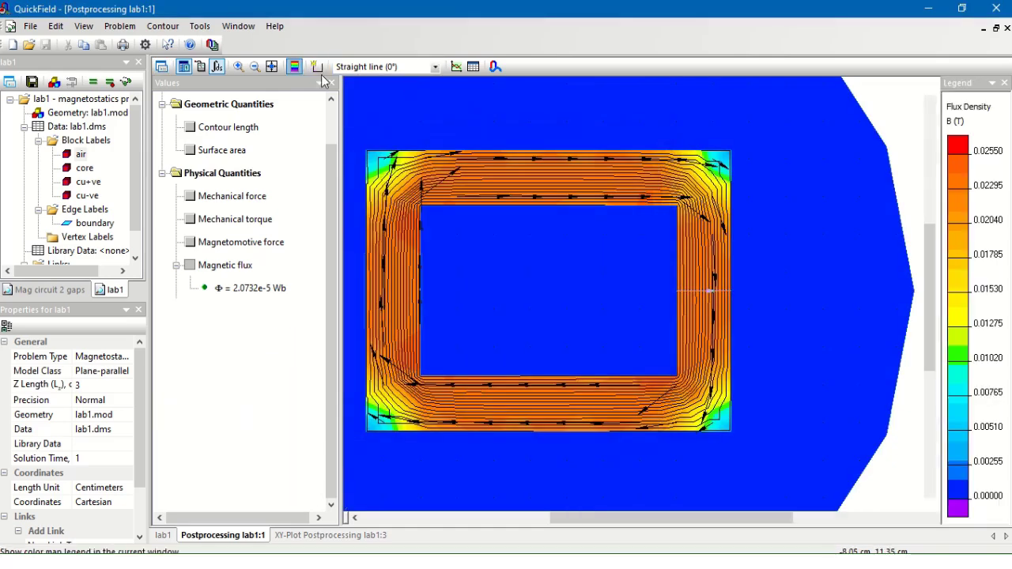
{"action": "left_click_drag", "start_coordinate": [652, 518], "coordinate": [619, 519]}
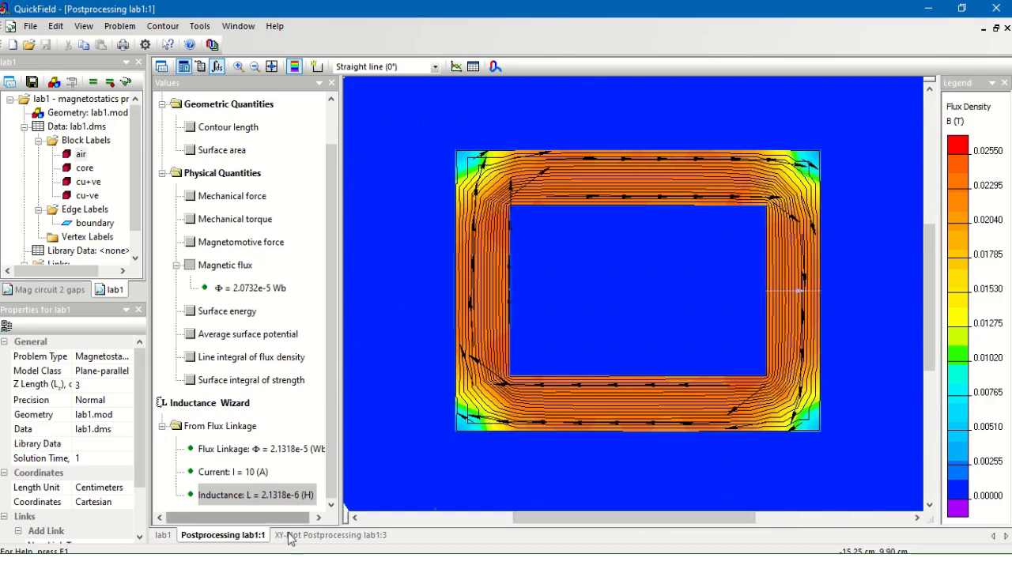
Step: Review the flux density plot and the colored field picture, and return to the lab1 geometry model
{"action": "left_click", "coordinate": [315, 537]}
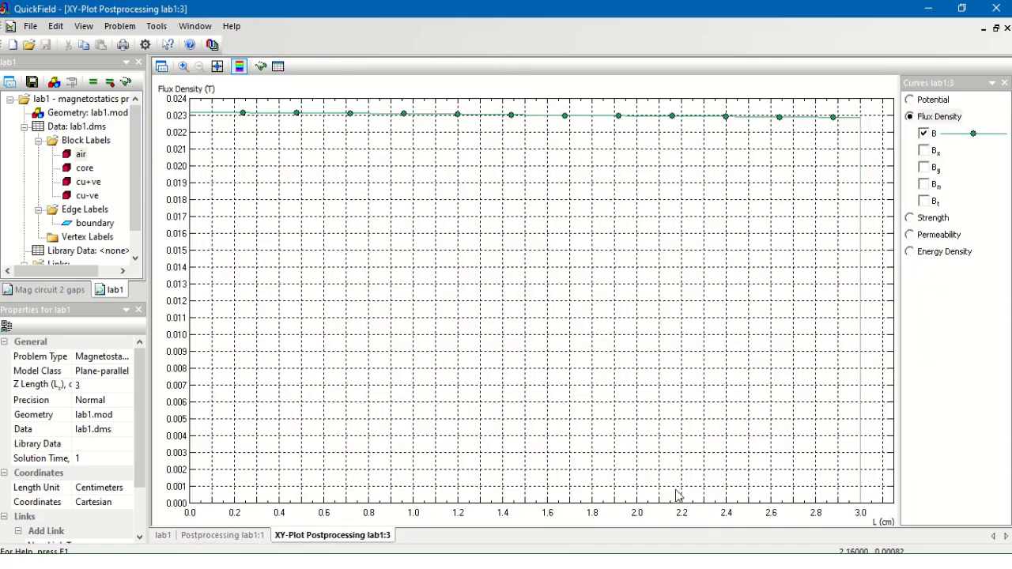
{"action": "left_click", "coordinate": [224, 536]}
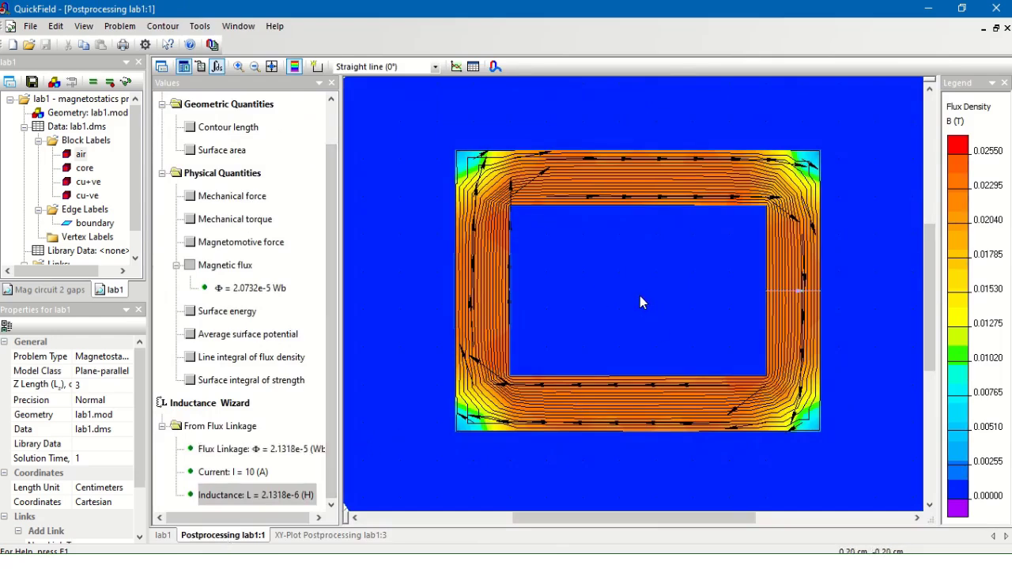
{"action": "left_click", "coordinate": [162, 535]}
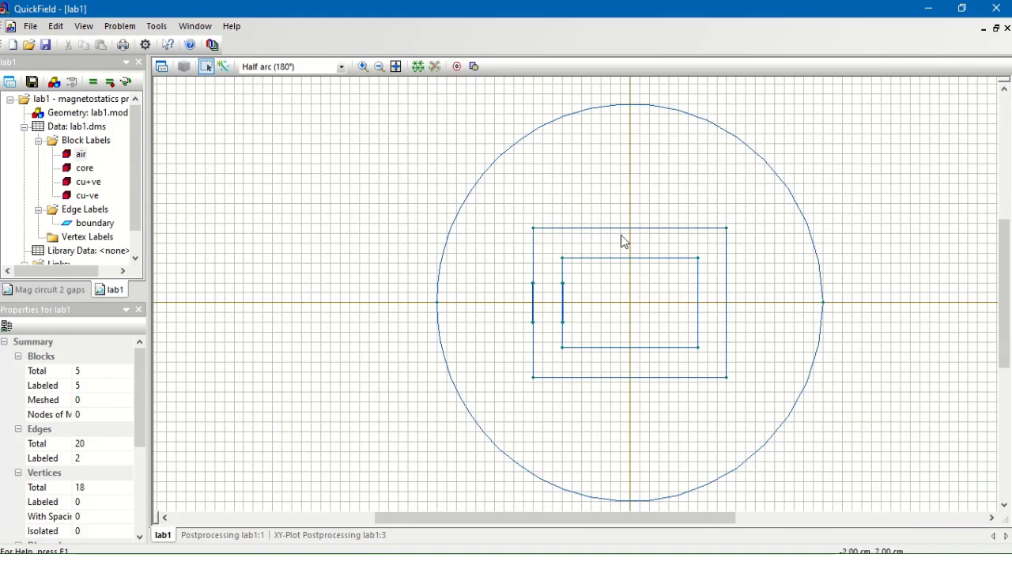
Step: Highlight the core and the outer boundary in the model and inspect the boundary edge label's magnetic potential condition
{"action": "left_click", "coordinate": [83, 167]}
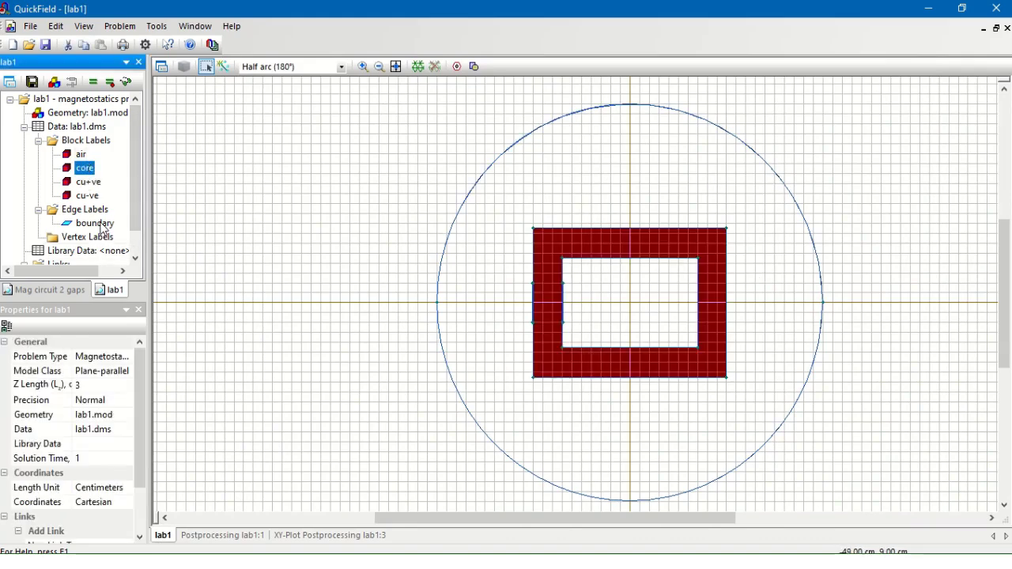
{"action": "left_click", "coordinate": [95, 224]}
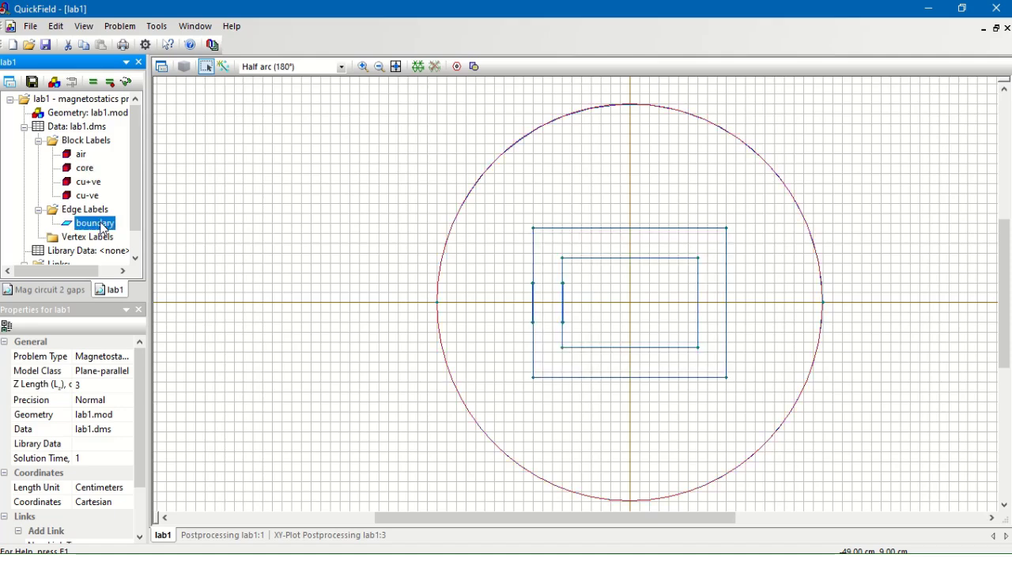
{"action": "double_click", "coordinate": [102, 227]}
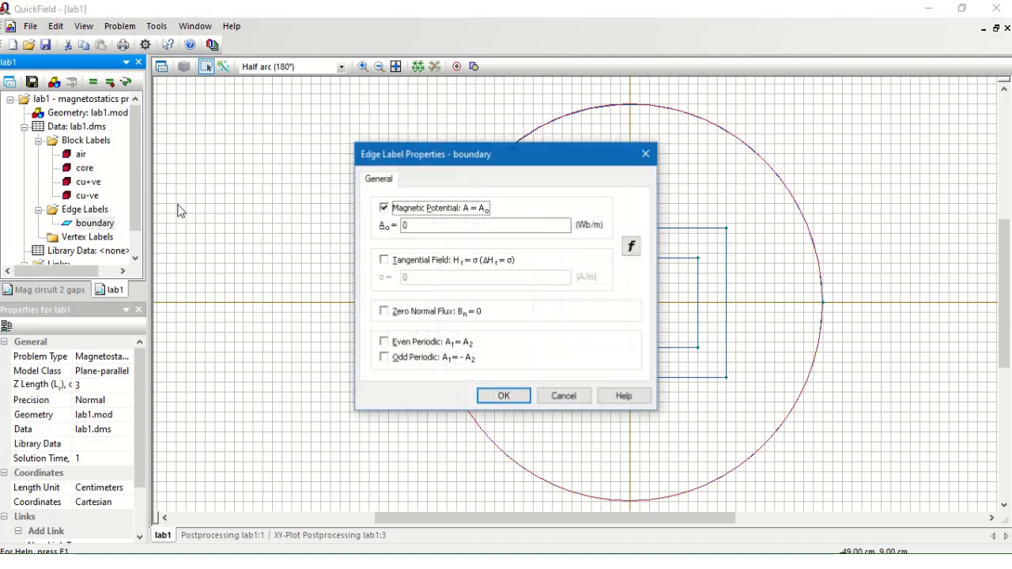
{"action": "left_click_drag", "start_coordinate": [477, 160], "coordinate": [206, 165]}
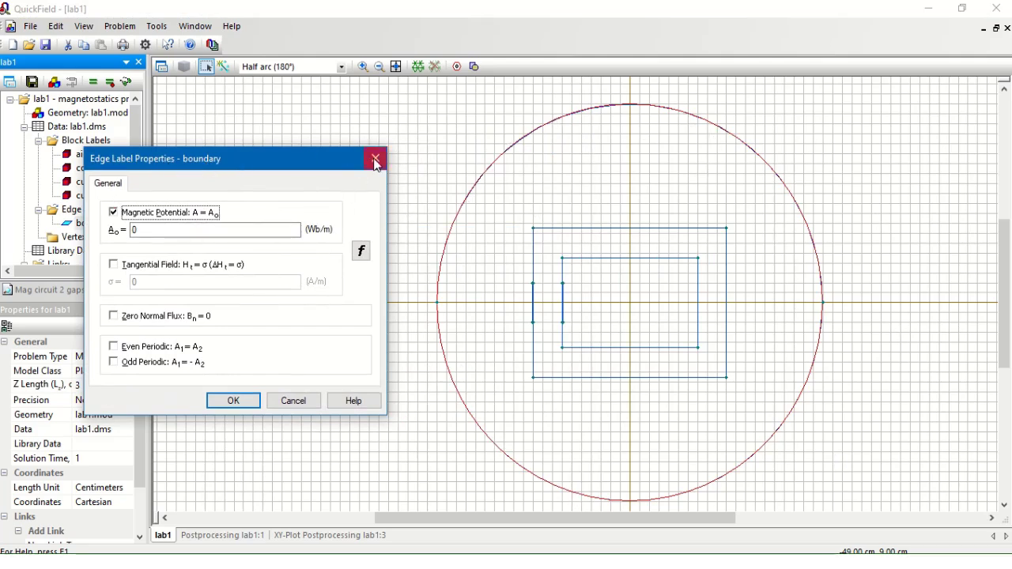
{"action": "left_click_drag", "start_coordinate": [288, 170], "coordinate": [308, 174]}
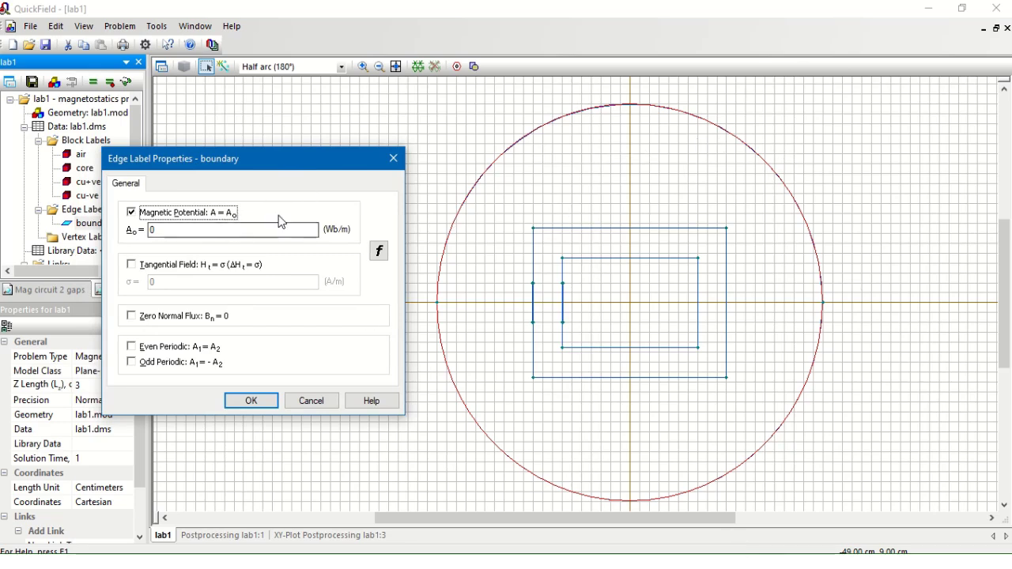
{"action": "left_click", "coordinate": [393, 159]}
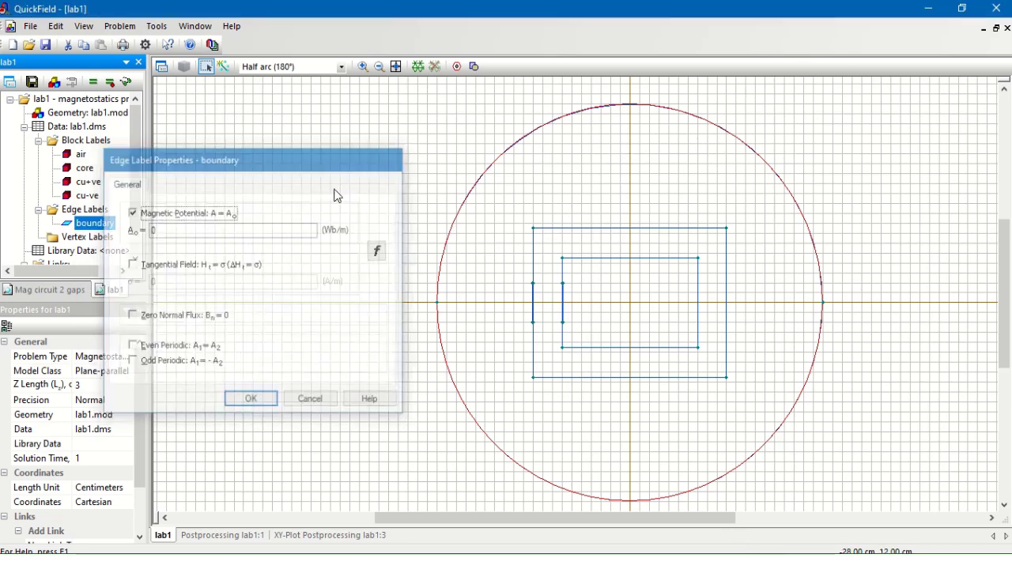
Step: Inspect the air block label's permeability, coercive force and field source settings without changing them
{"action": "double_click", "coordinate": [78, 155]}
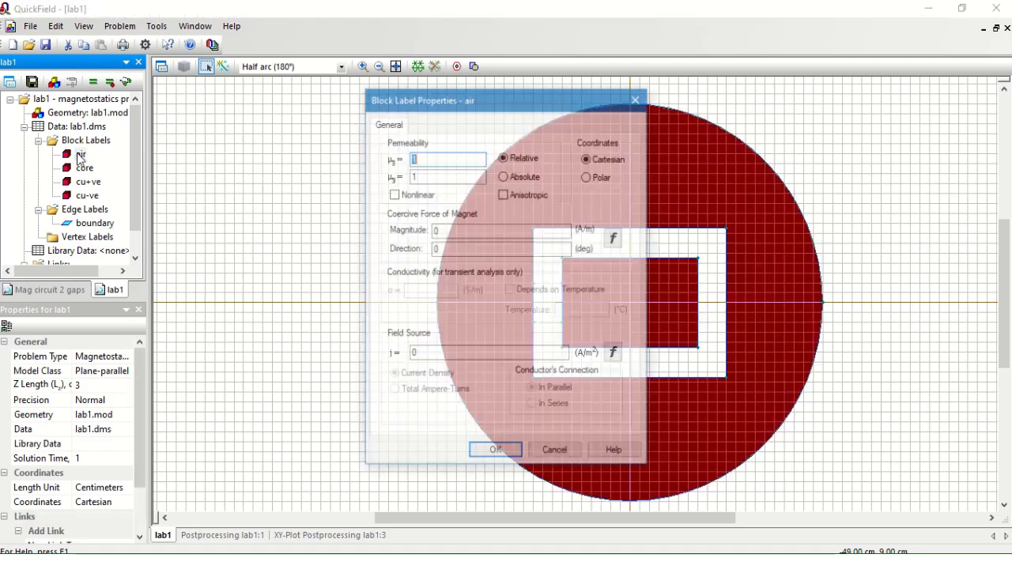
{"action": "left_click_drag", "start_coordinate": [529, 111], "coordinate": [287, 123]}
{"action": "left_click", "coordinate": [237, 187]}
{"action": "left_click", "coordinate": [240, 243]}
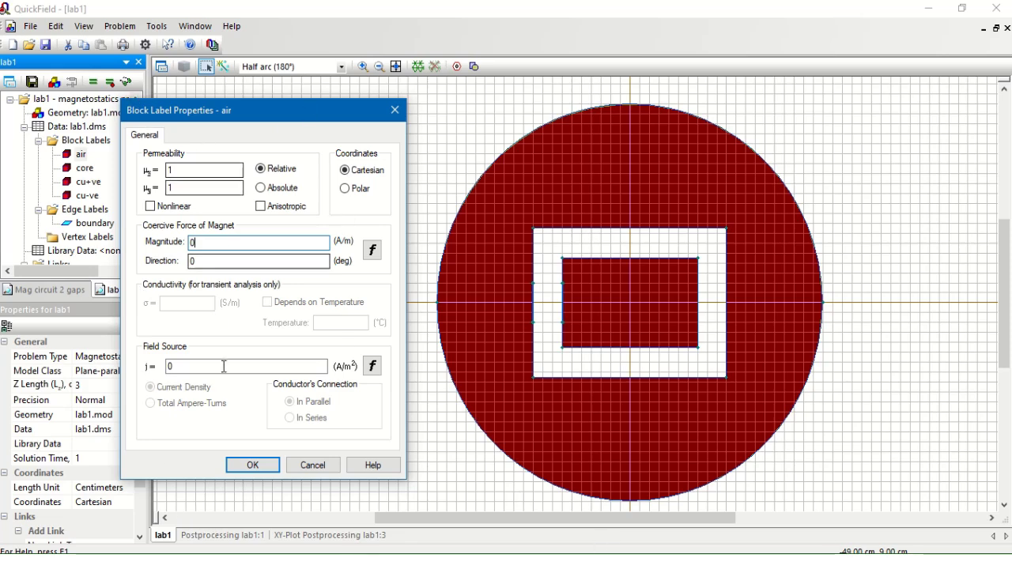
{"action": "left_click", "coordinate": [233, 261]}
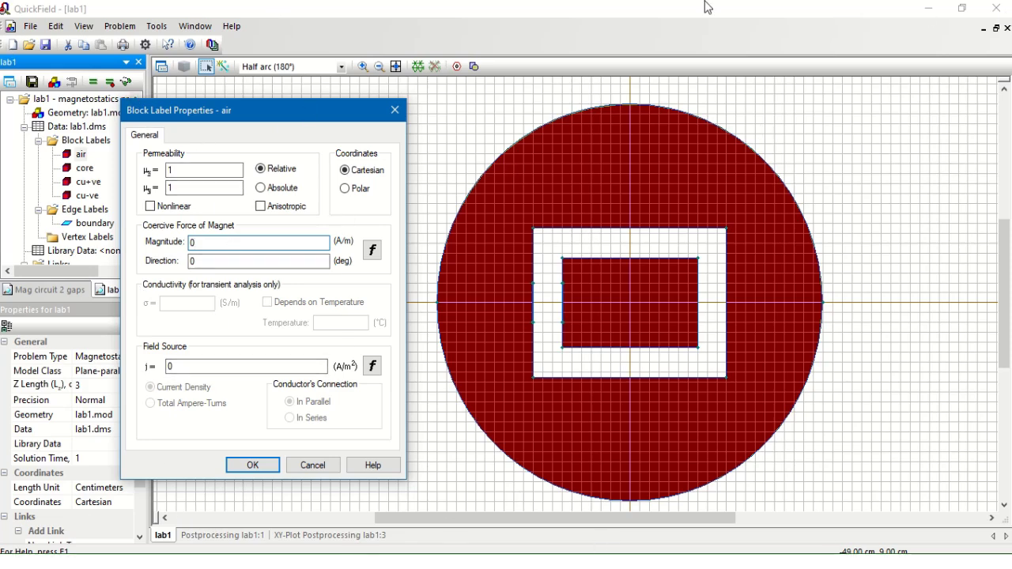
{"action": "left_click", "coordinate": [395, 110]}
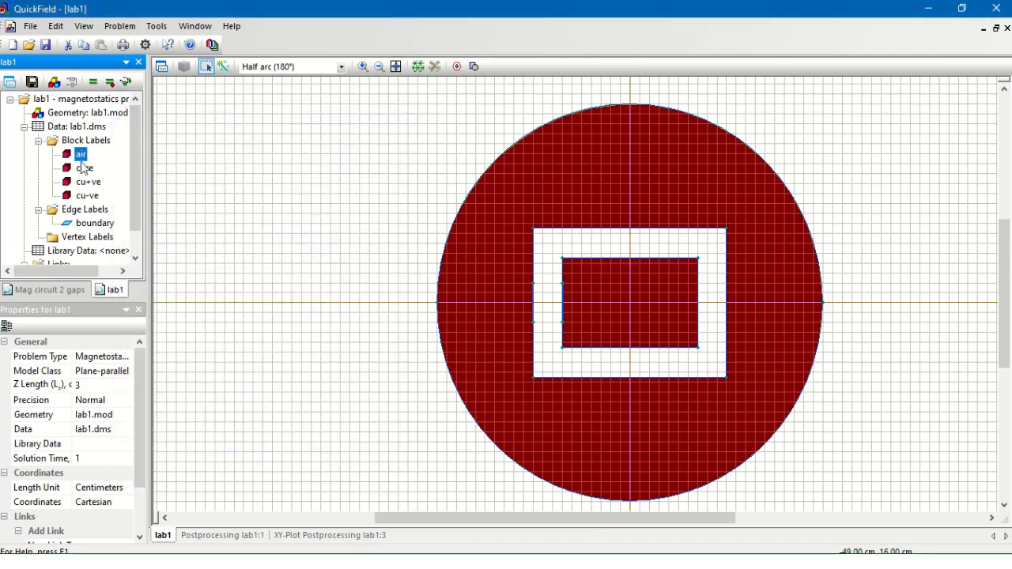
Step: Inspect the core block label's relative permeability and other material settings without changing them
{"action": "double_click", "coordinate": [82, 169]}
{"action": "left_click_drag", "start_coordinate": [563, 99], "coordinate": [314, 135]}
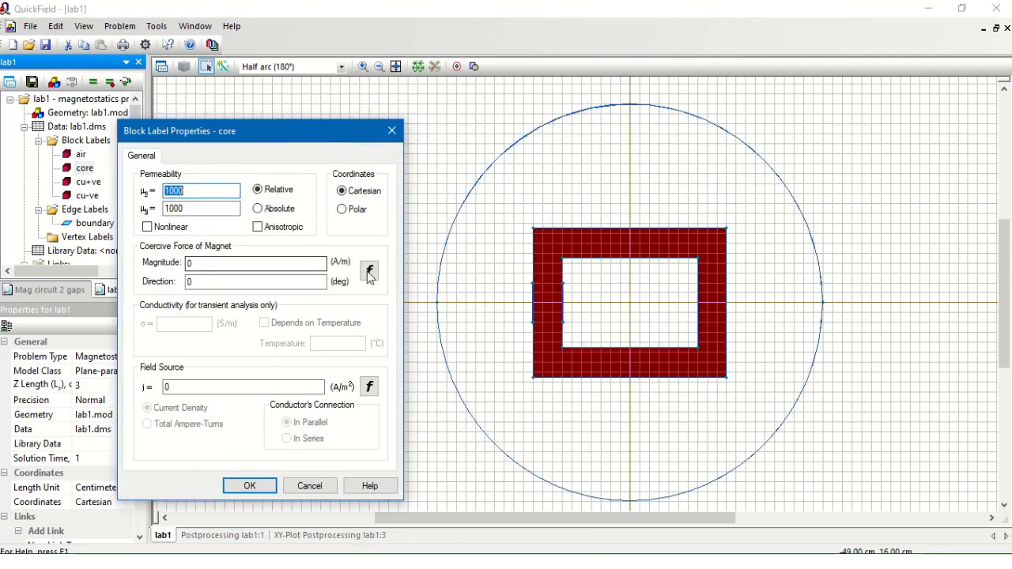
{"action": "left_click", "coordinate": [395, 132]}
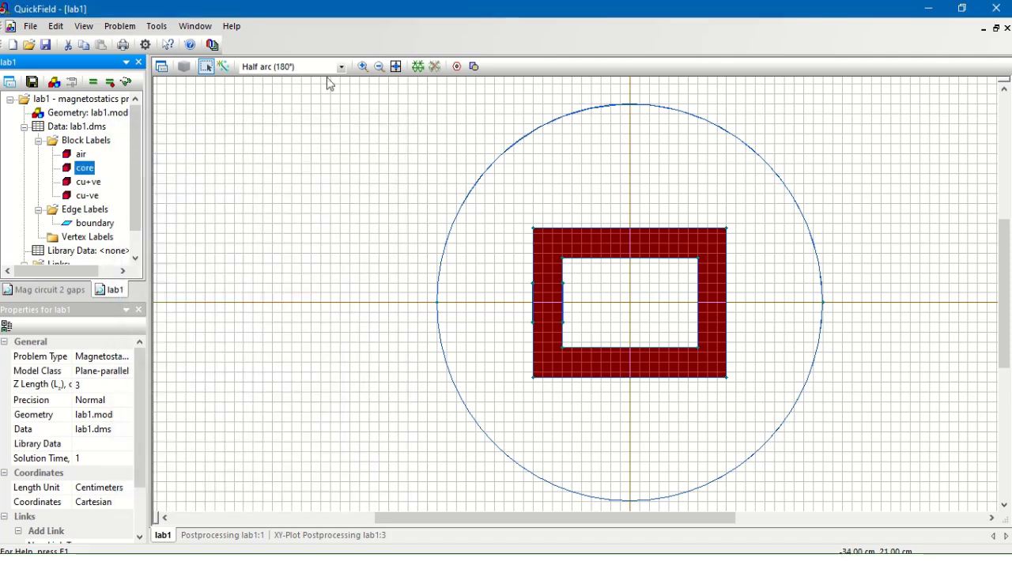
Step: Inspect the cu+ve block label's current and total ampere-turns settings with the winding strips on the core's left limb in view
{"action": "left_click", "coordinate": [362, 66]}
{"action": "left_click_drag", "start_coordinate": [614, 261], "coordinate": [442, 349]}
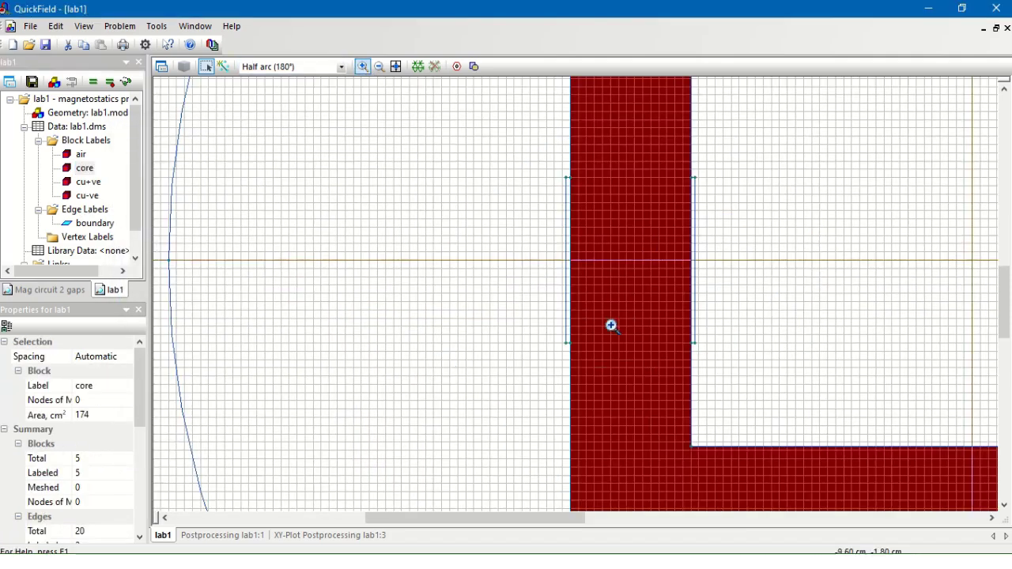
{"action": "left_click", "coordinate": [362, 66]}
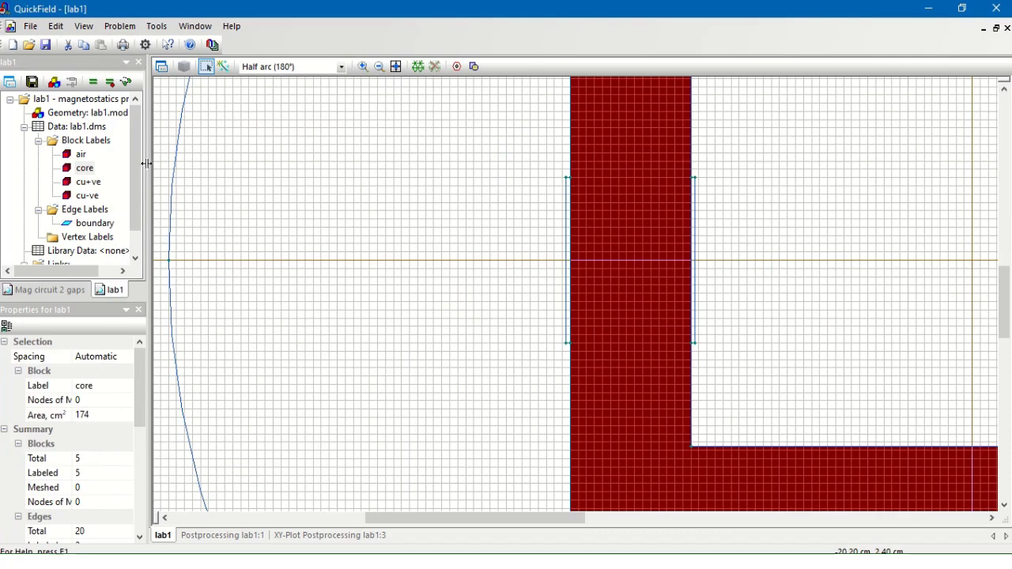
{"action": "double_click", "coordinate": [89, 181]}
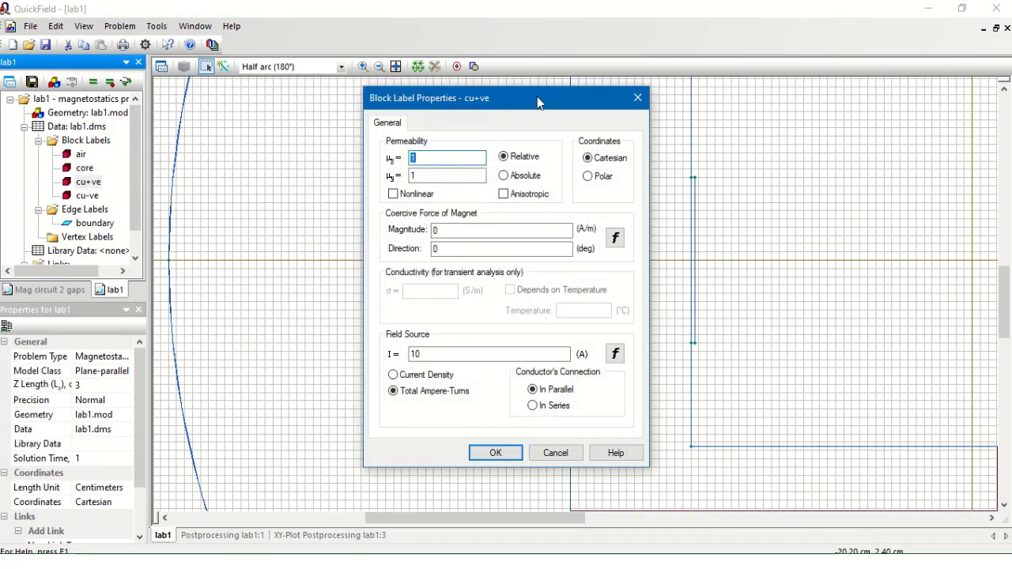
{"action": "left_click_drag", "start_coordinate": [538, 100], "coordinate": [408, 130]}
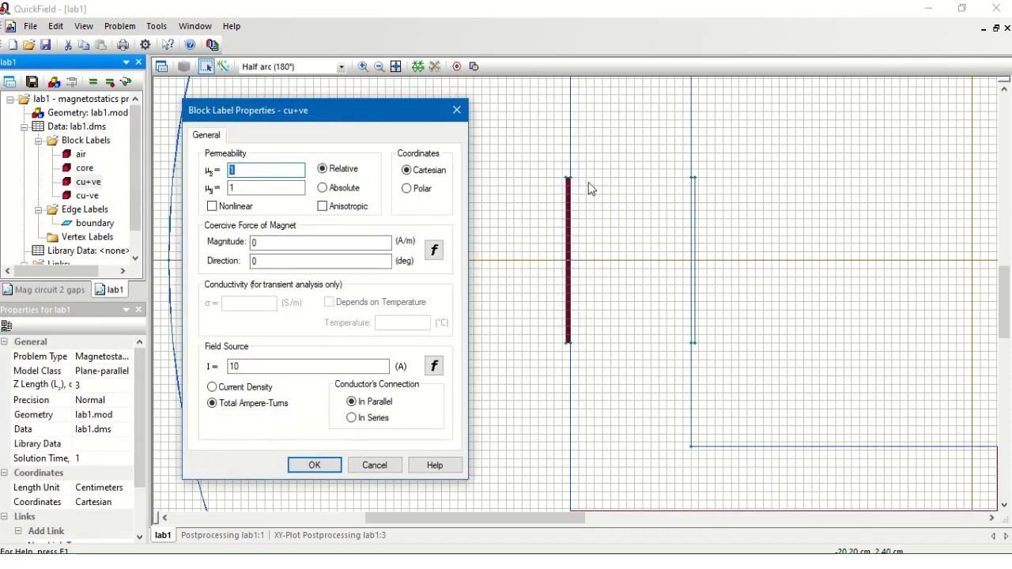
{"action": "left_click", "coordinate": [456, 107]}
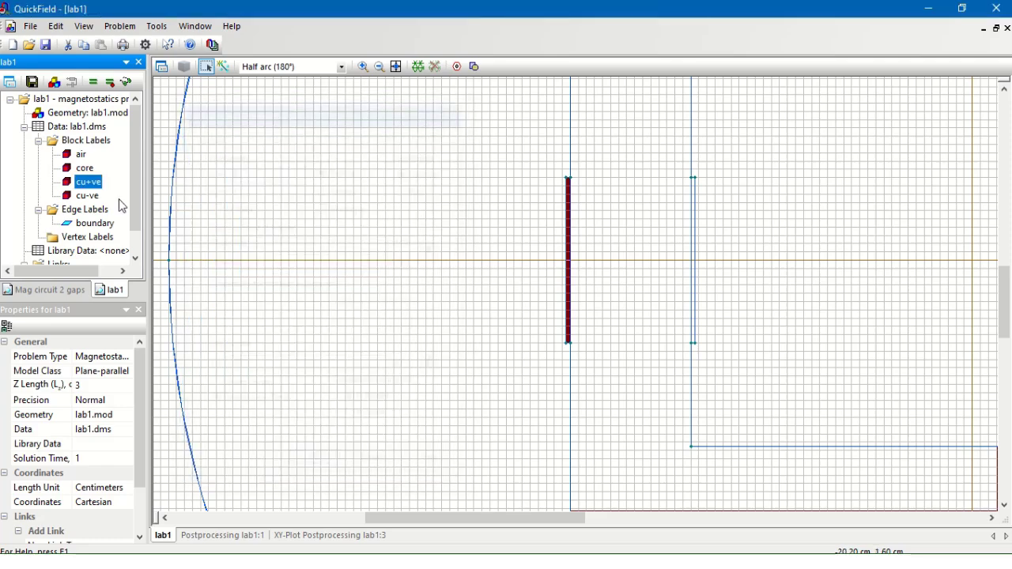
Step: Inspect the cu-ve block label's current and total ampere-turns settings without changing them
{"action": "double_click", "coordinate": [87, 196]}
{"action": "left_click_drag", "start_coordinate": [529, 110], "coordinate": [377, 120]}
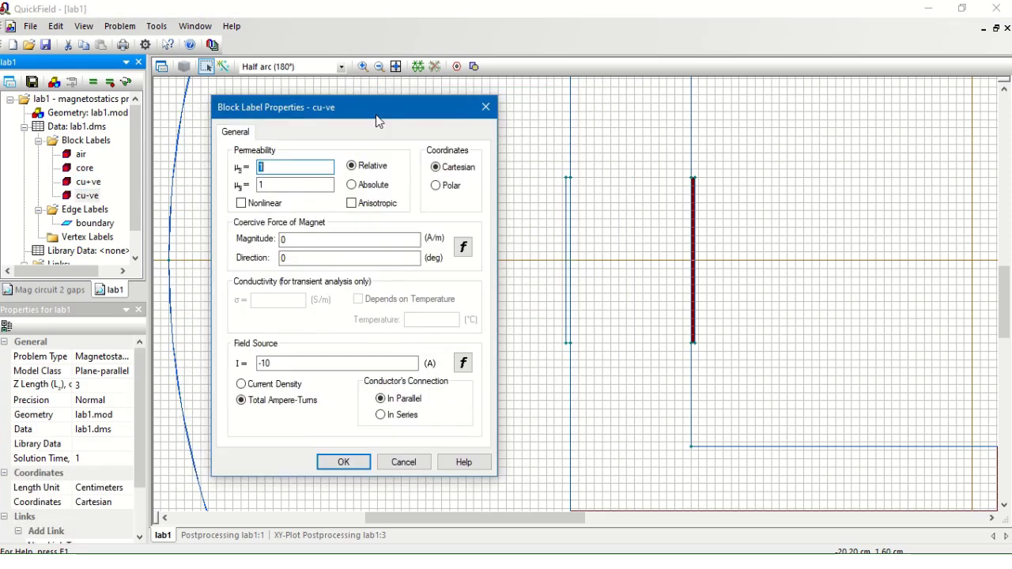
{"action": "left_click", "coordinate": [483, 108]}
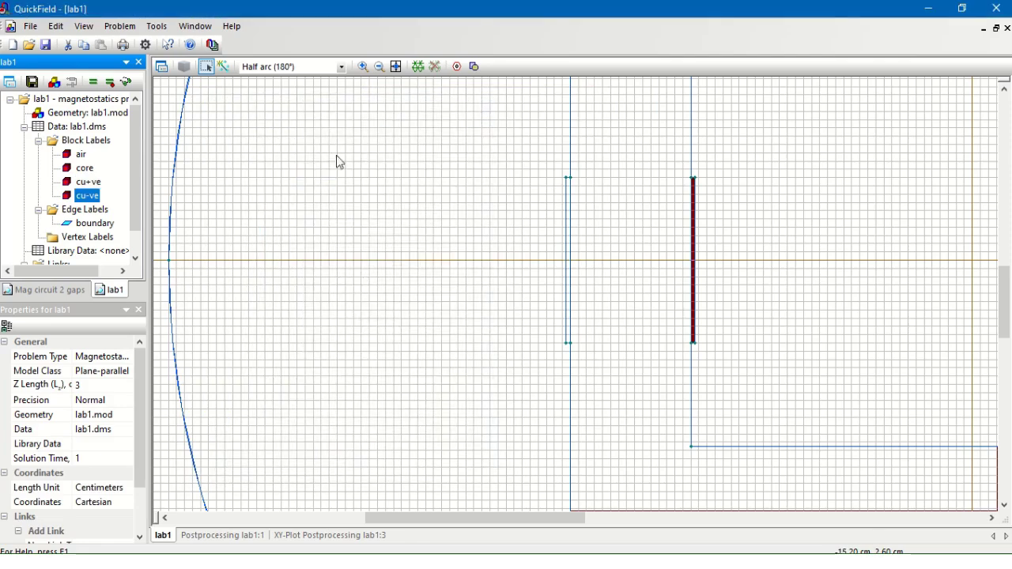
Step: Highlight the air, core, cu+ve, cu-ve and boundary labels one after another in the close-up of the winding strips
{"action": "left_click", "coordinate": [82, 154]}
{"action": "left_click", "coordinate": [84, 168]}
{"action": "left_click", "coordinate": [88, 182]}
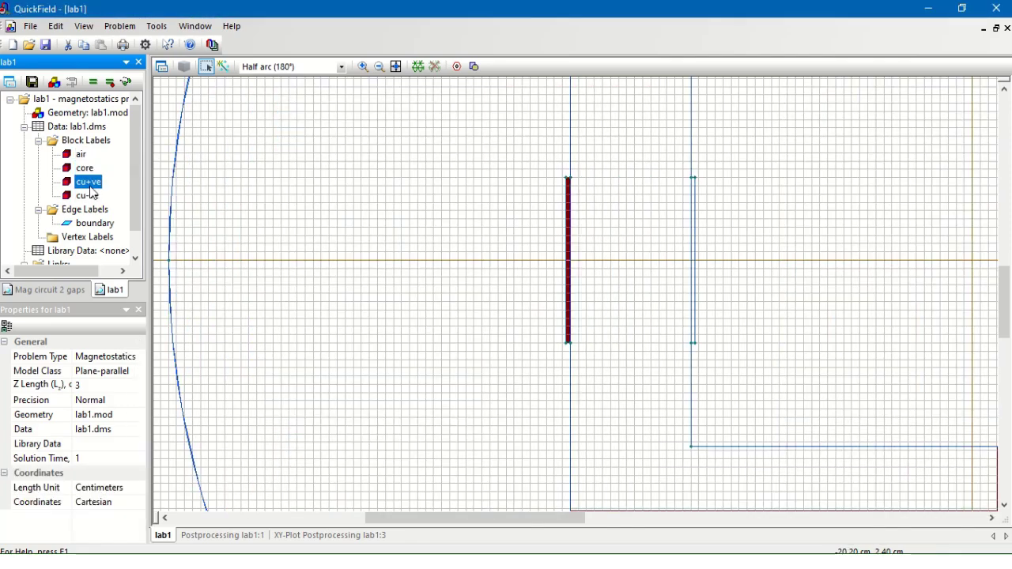
{"action": "left_click", "coordinate": [87, 195]}
{"action": "left_click", "coordinate": [95, 223]}
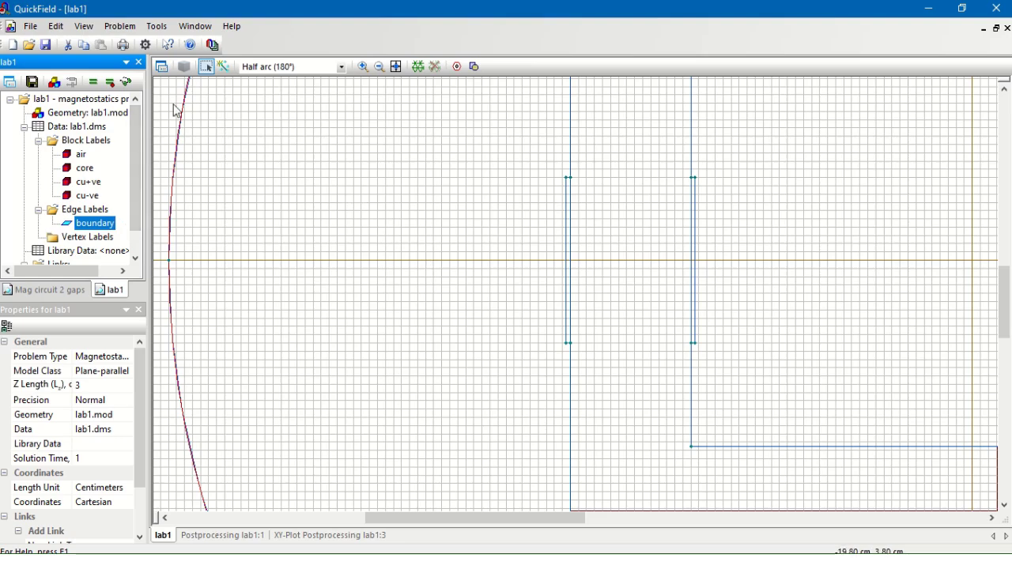
Step: Show the whole model and highlight the regions of each block label and the outer boundary edges in turn
{"action": "left_click", "coordinate": [396, 66]}
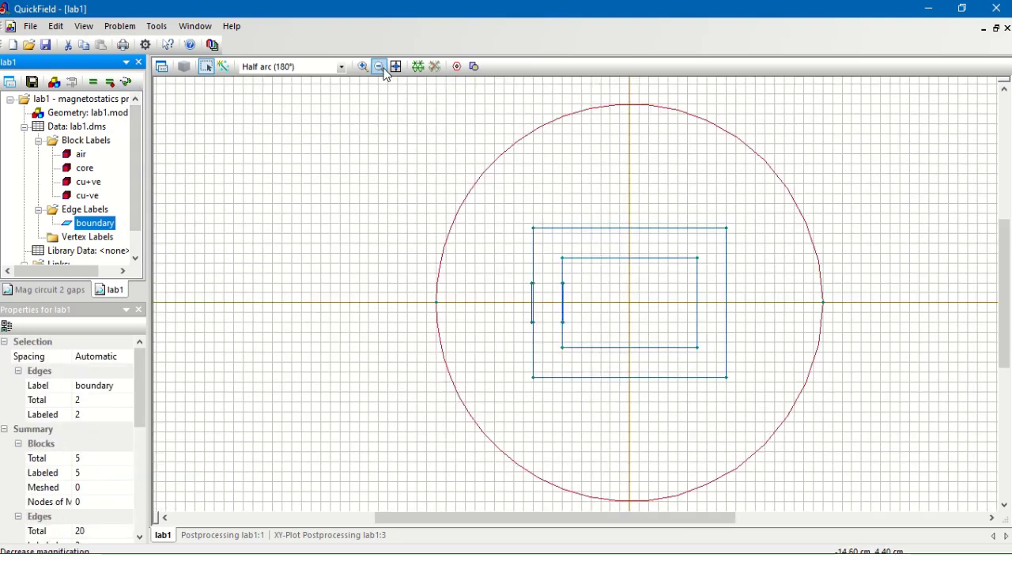
{"action": "left_click", "coordinate": [877, 368]}
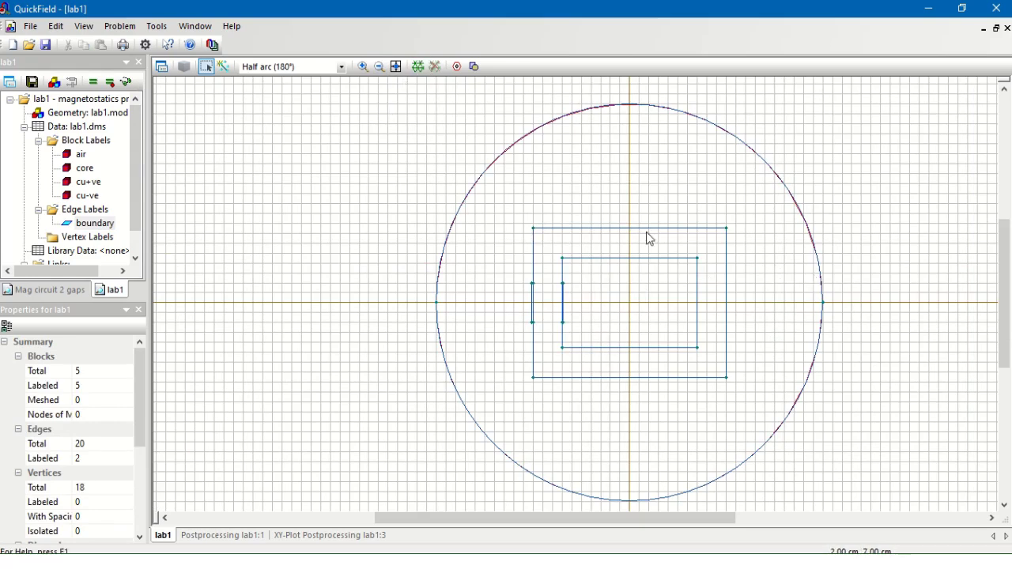
{"action": "left_click", "coordinate": [82, 154]}
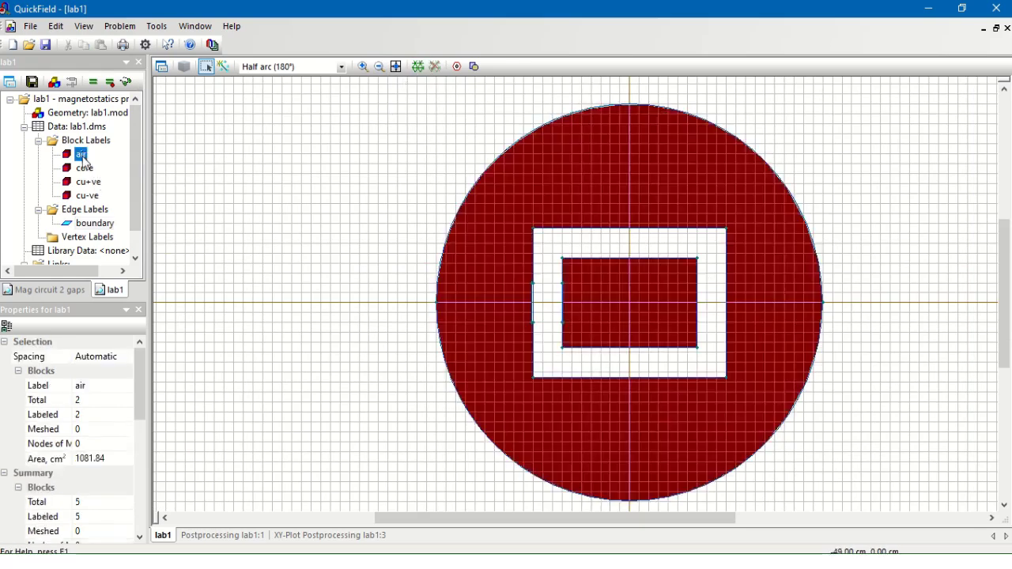
{"action": "left_click", "coordinate": [85, 168]}
{"action": "left_click", "coordinate": [87, 181]}
{"action": "left_click", "coordinate": [87, 195]}
{"action": "left_click", "coordinate": [93, 223]}
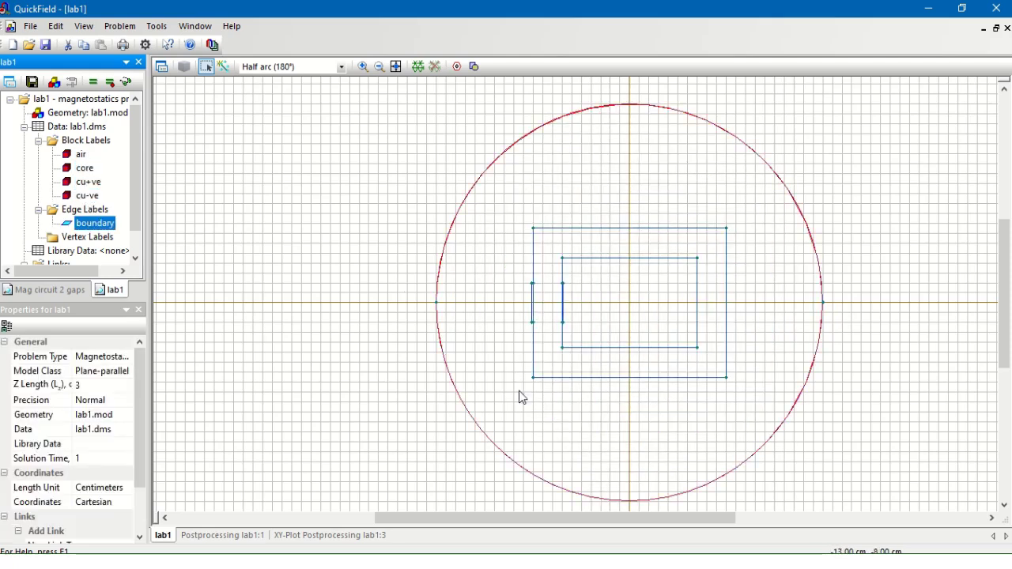